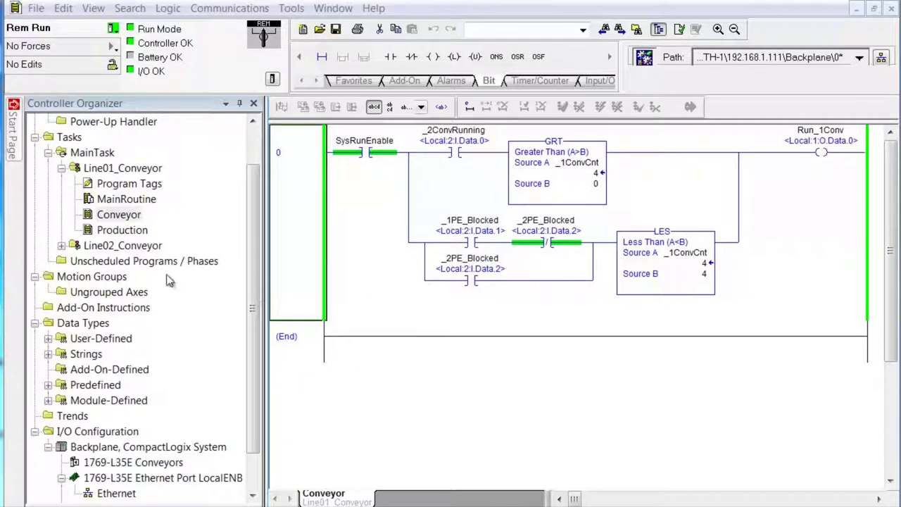
# Expand the Line02_Conveyor program, then start a Save As and browse the existing project files in the LearnRS5000 folder.
pyautogui.click(62, 246)
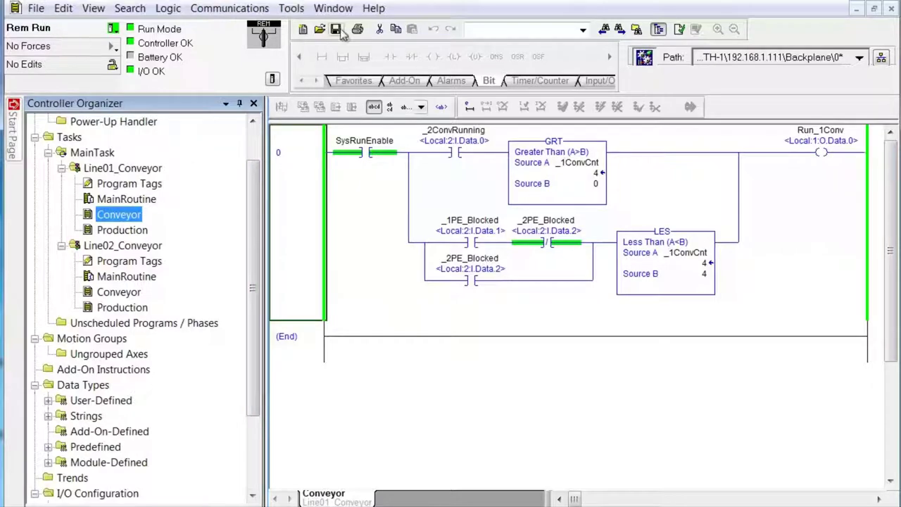
pyautogui.click(36, 9)
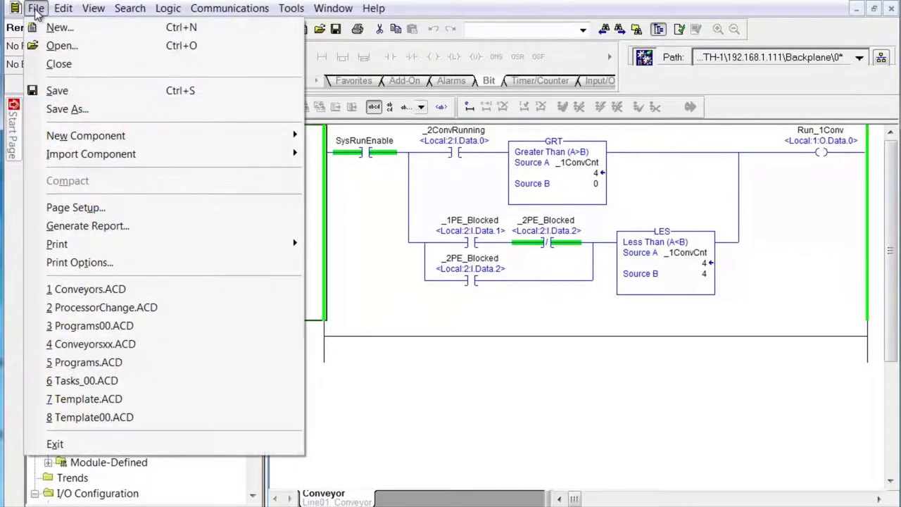
pyautogui.click(78, 110)
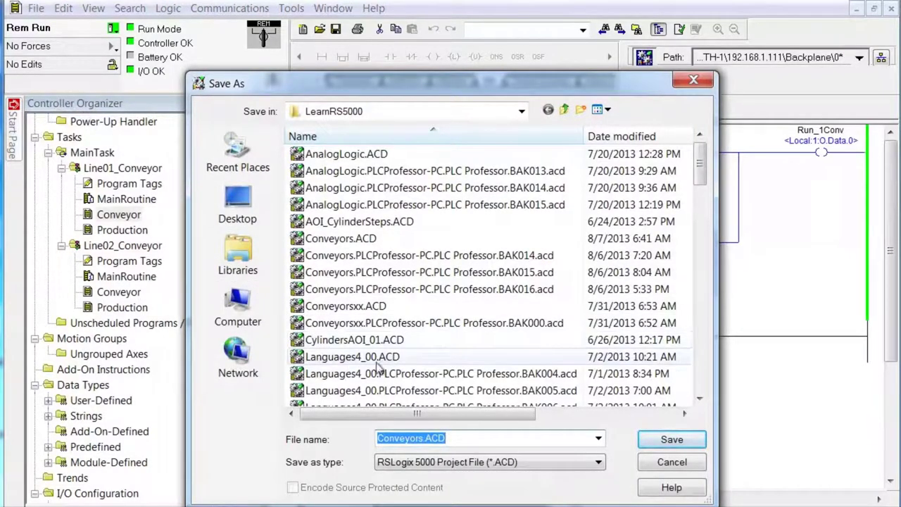
pyautogui.click(702, 383)
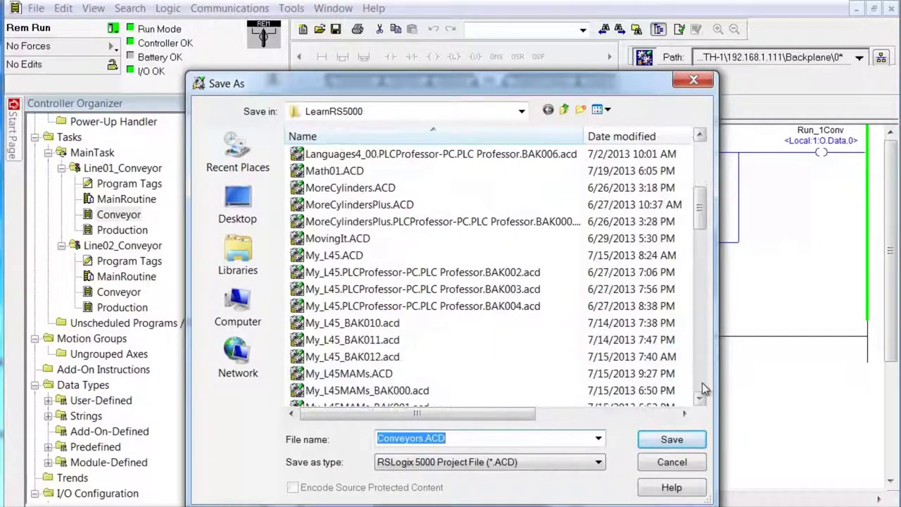
pyautogui.click(704, 389)
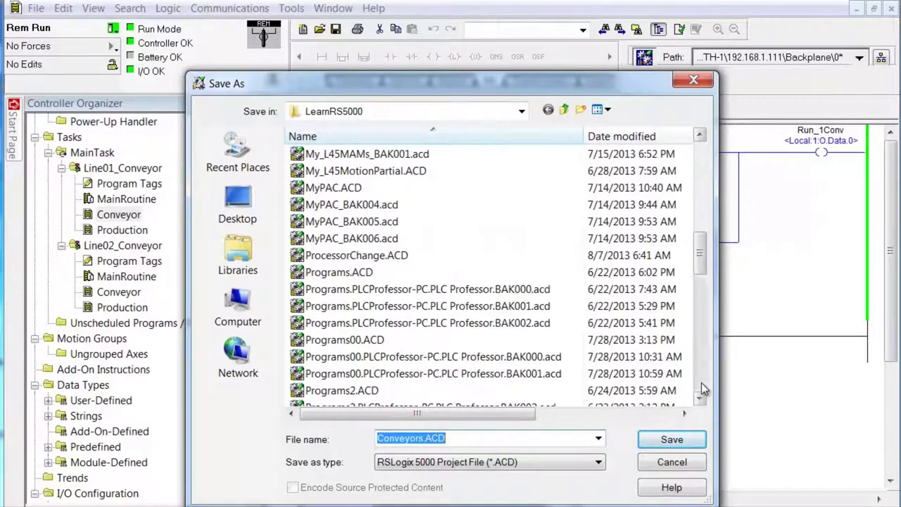
pyautogui.click(705, 390)
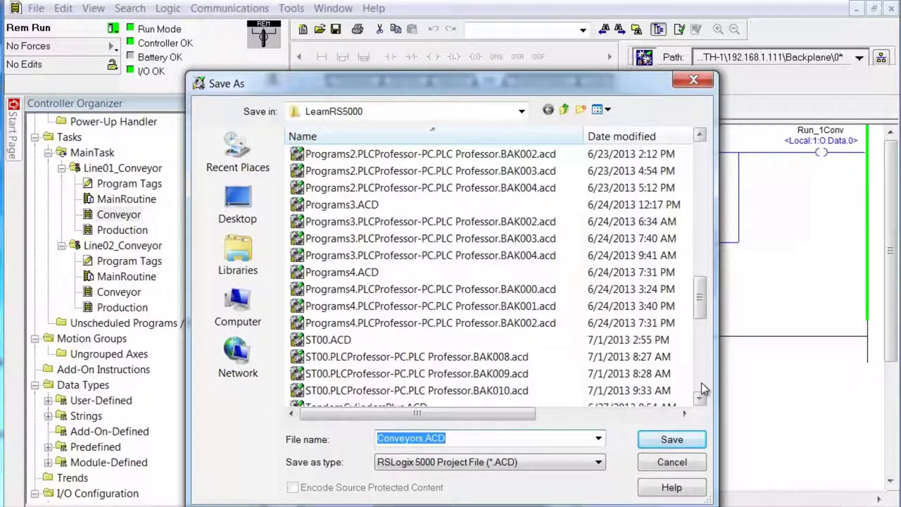
pyautogui.click(697, 161)
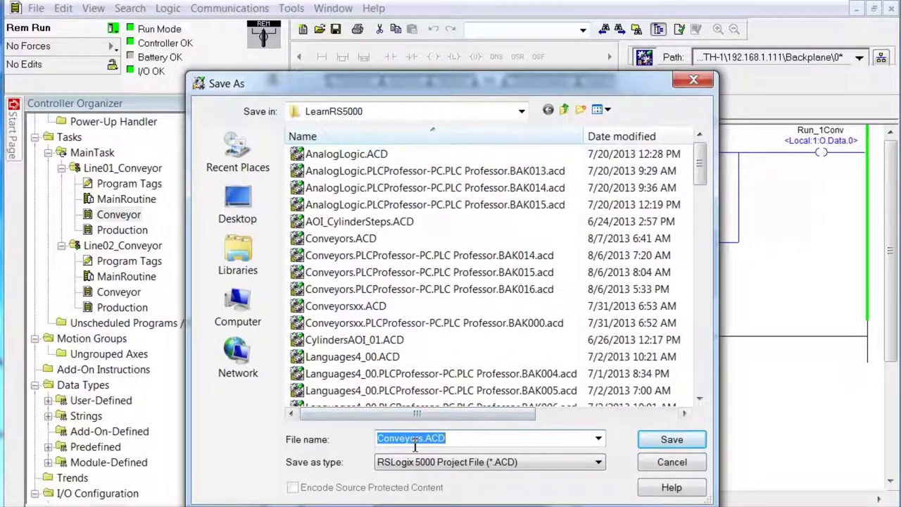
# Save the project as ProcessorChange.ACD, replacing the existing file and uploading the current tag values before saving.
pyautogui.write('P')
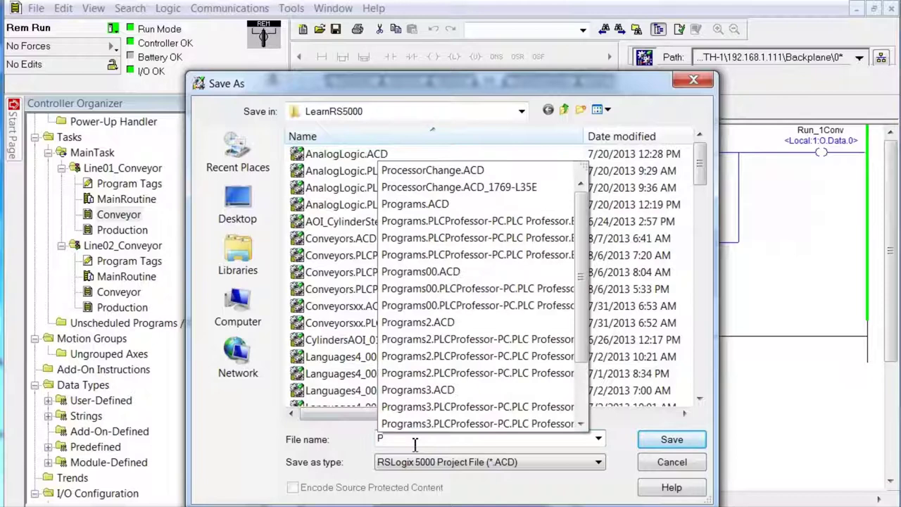
pyautogui.write('roce')
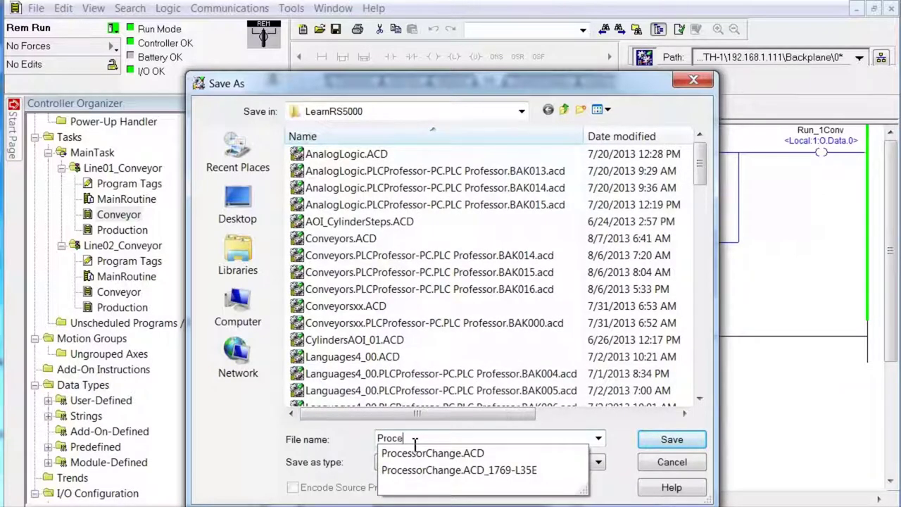
pyautogui.write('ssorChange')
pyautogui.click(543, 455)
pyautogui.click(644, 450)
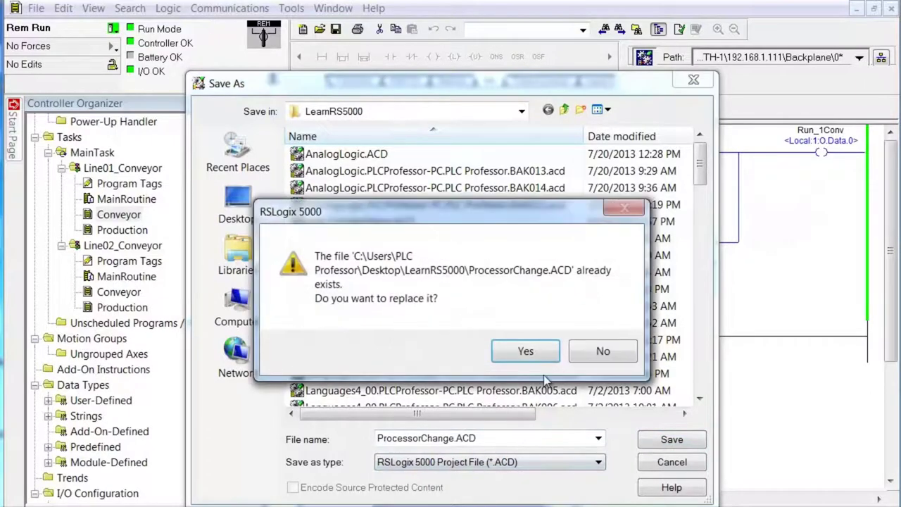
pyautogui.click(543, 355)
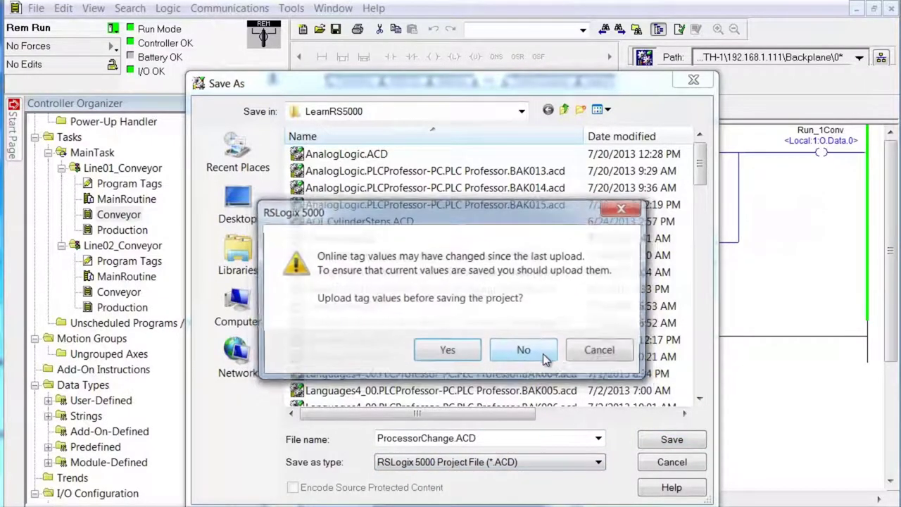
pyautogui.click(453, 354)
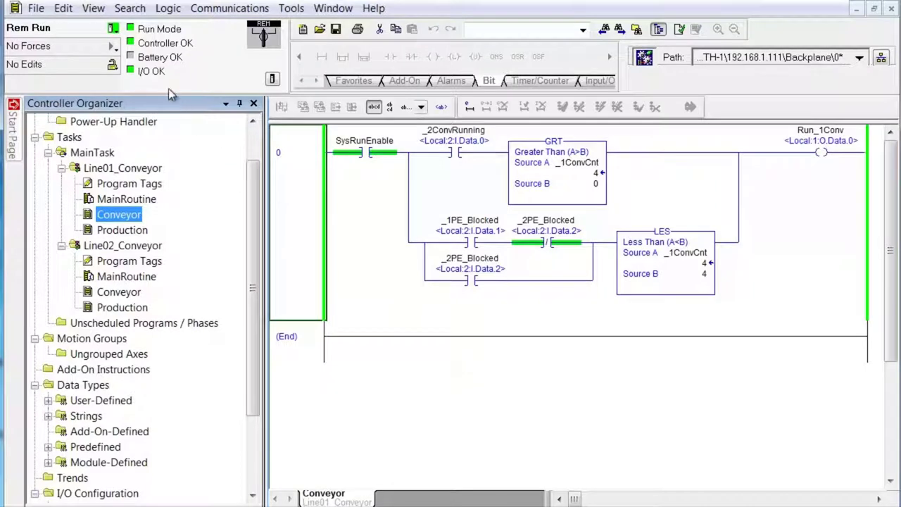
# Take the project offline from the controller and open its controller properties.
pyautogui.click(113, 29)
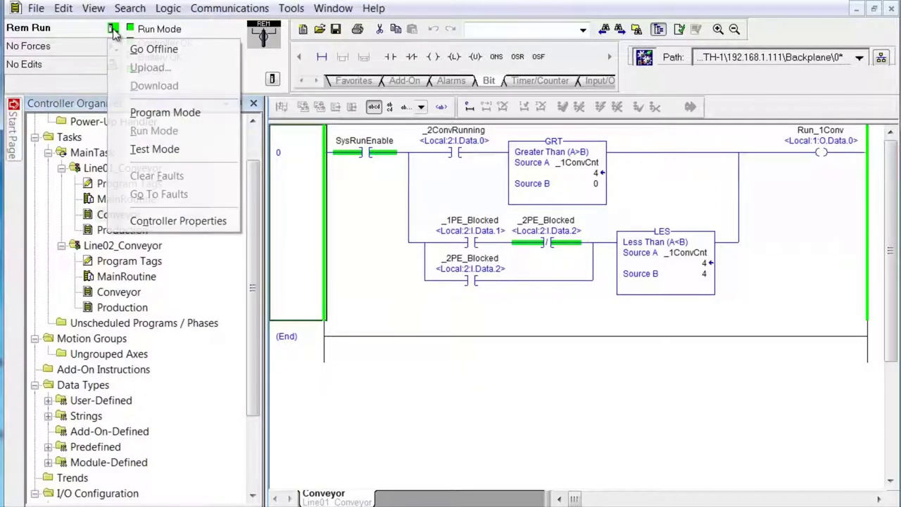
pyautogui.click(141, 49)
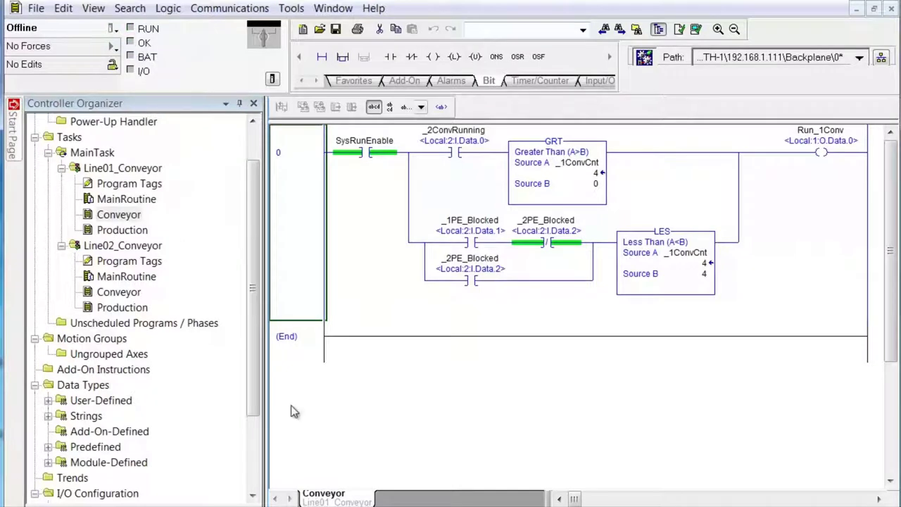
pyautogui.click(274, 81)
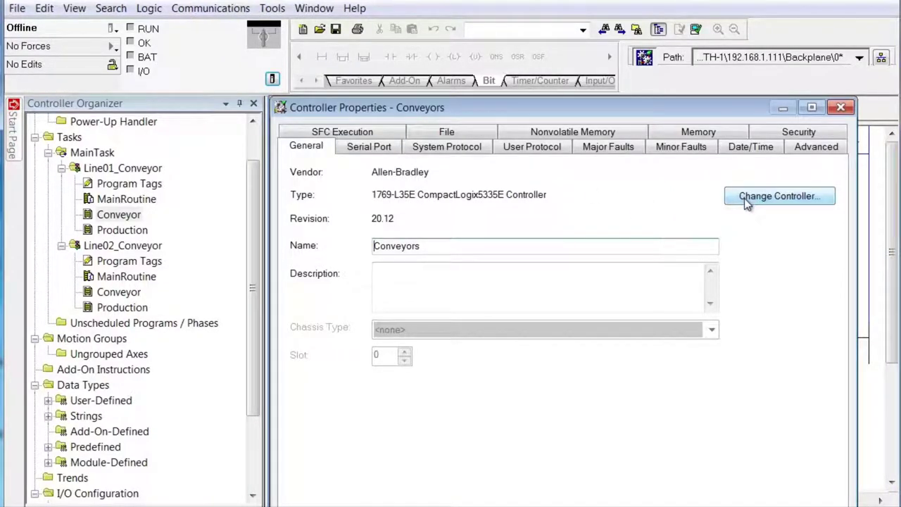
pyautogui.click(445, 248)
pyautogui.click(760, 197)
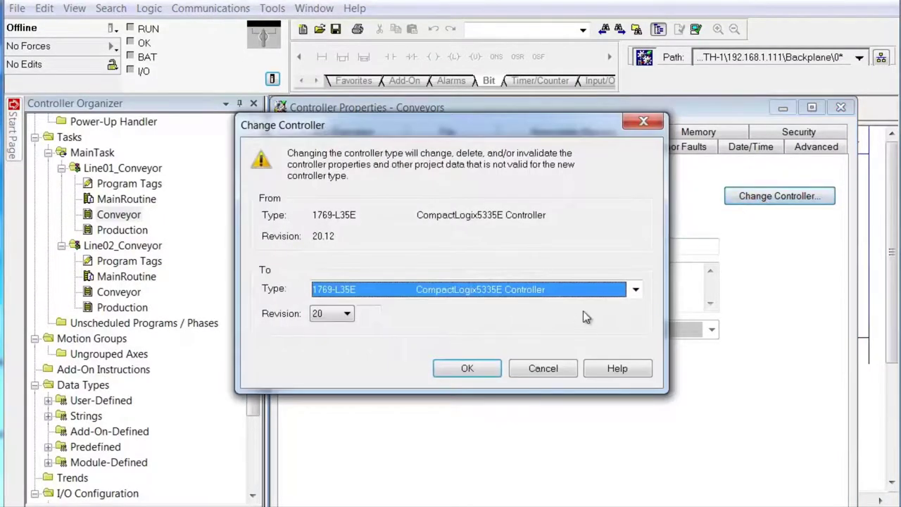
pyautogui.click(636, 289)
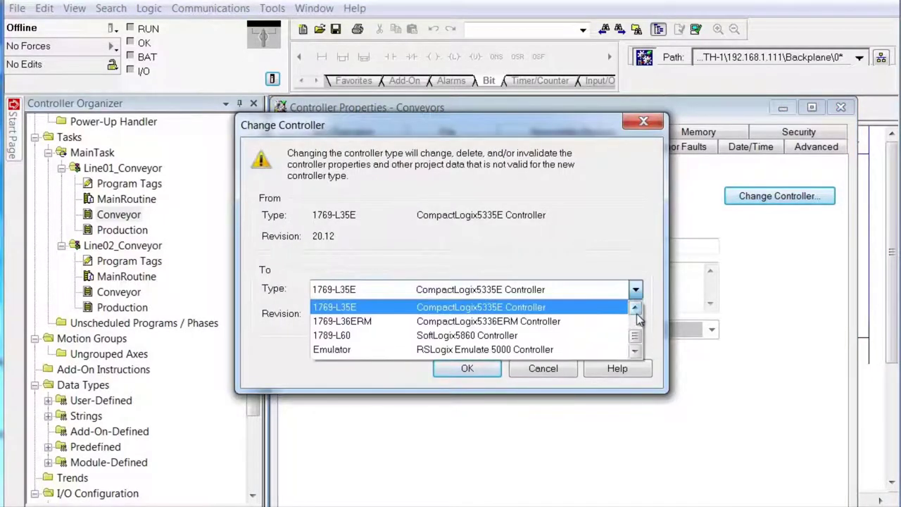
pyautogui.scroll(4, 638, 321)
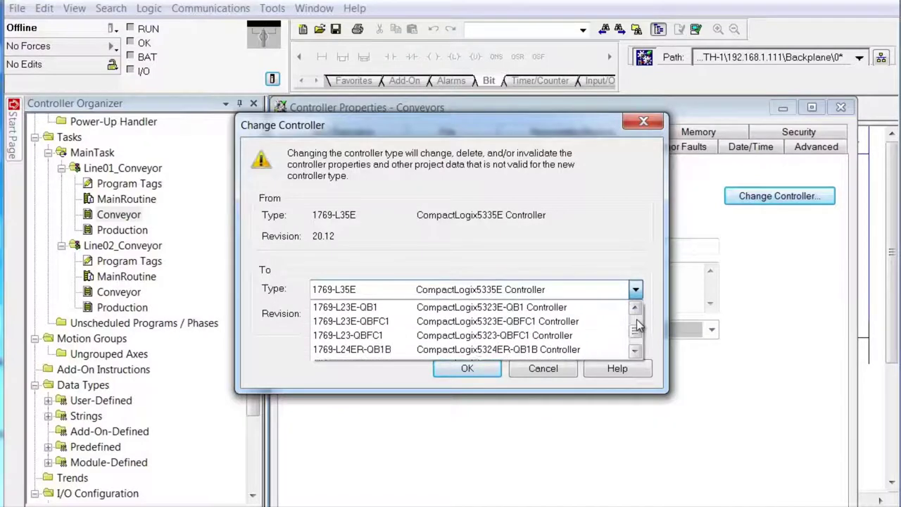
pyautogui.scroll(-4, 638, 325)
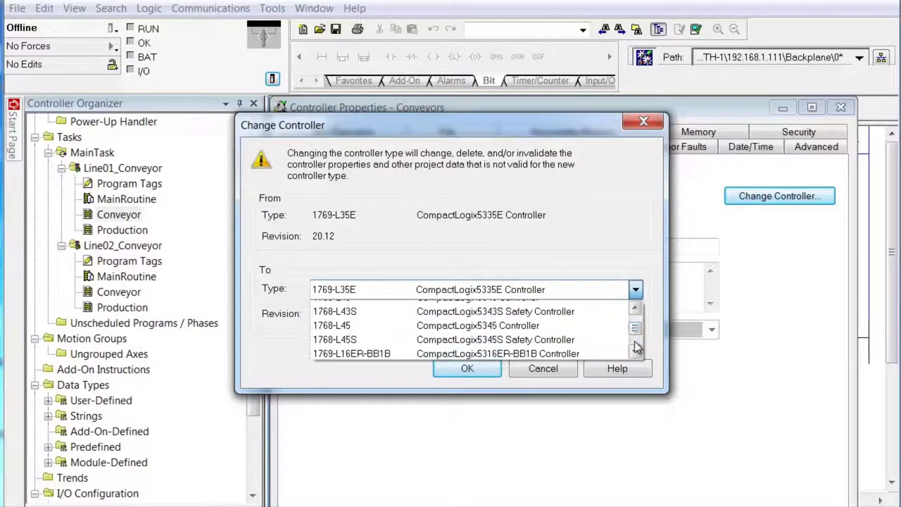
pyautogui.click(500, 325)
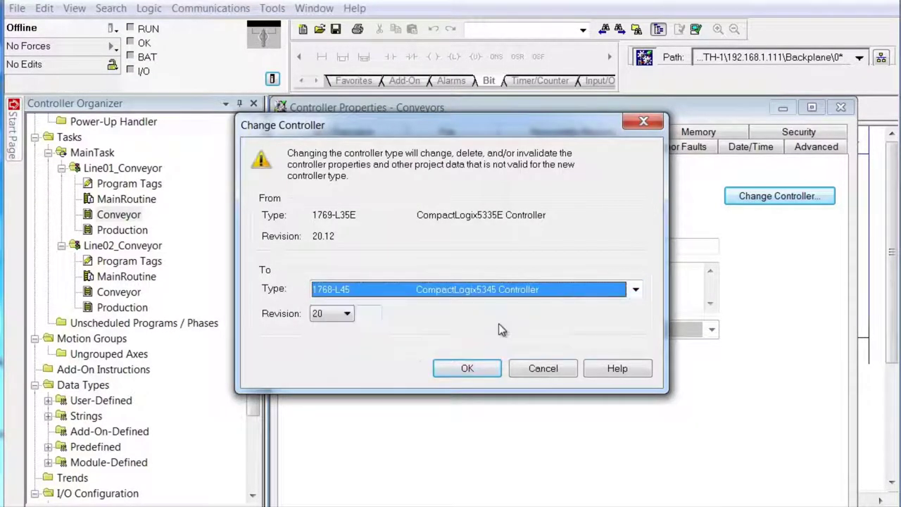
pyautogui.click(348, 315)
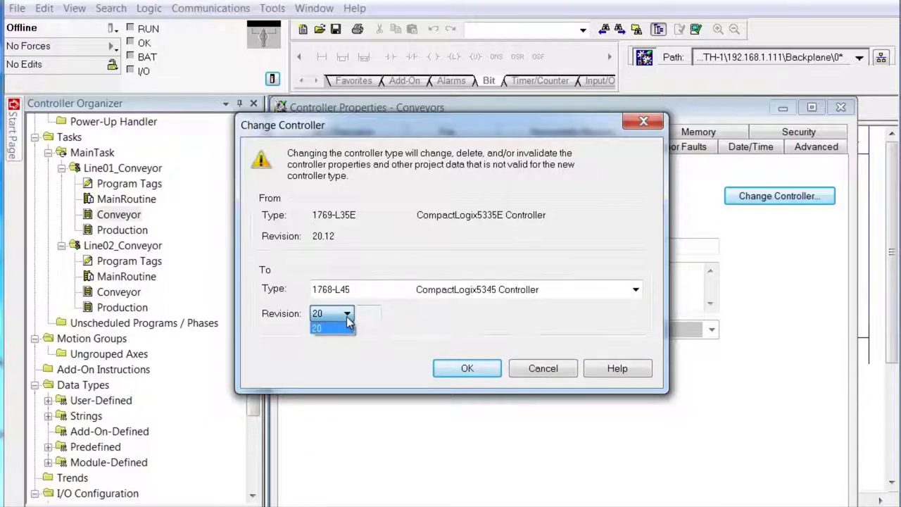
pyautogui.click(348, 319)
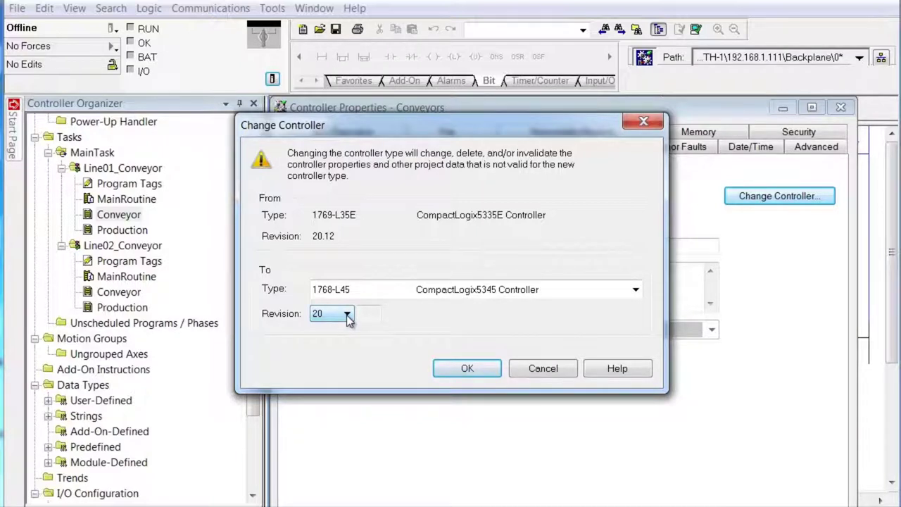
pyautogui.click(474, 369)
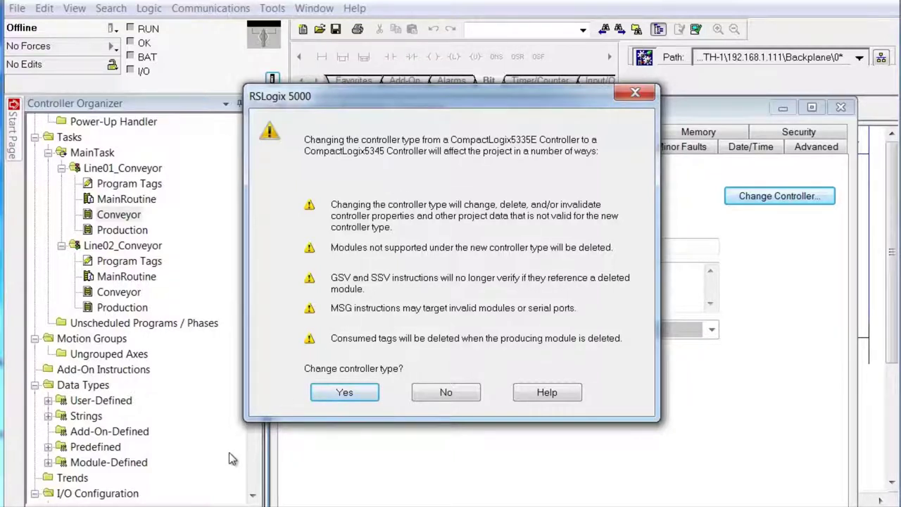
pyautogui.click(448, 396)
# Change the controller type to 1768-L45 CompactLogix5345 Controller and accept the conversion.
pyautogui.scroll(-3, 257, 483)
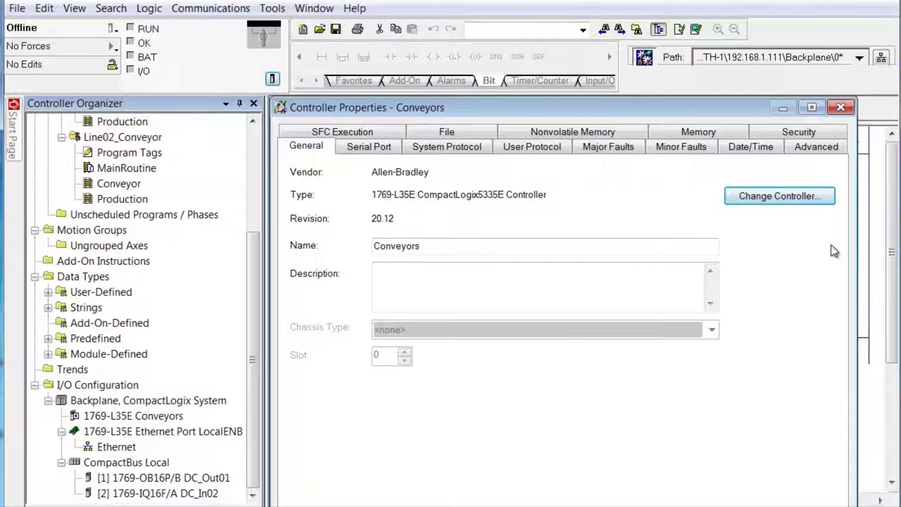
pyautogui.click(815, 196)
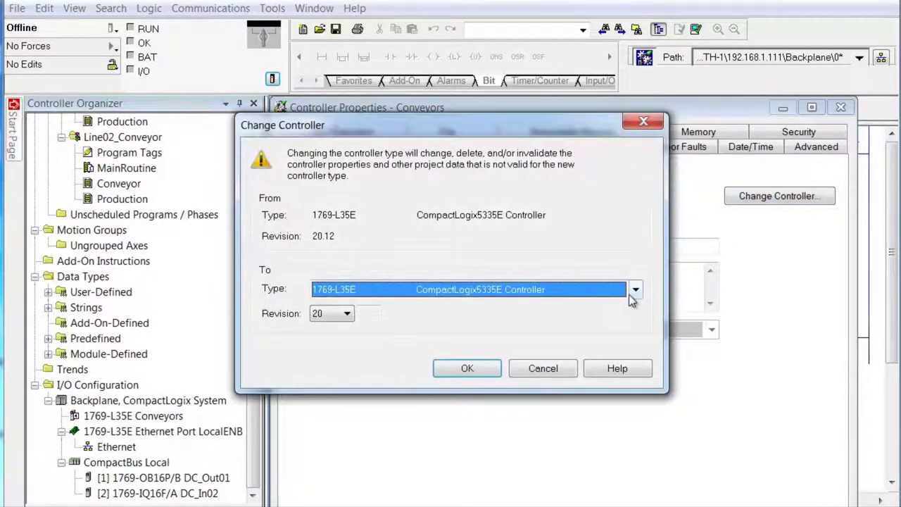
pyautogui.click(635, 289)
pyautogui.scroll(2, 637, 323)
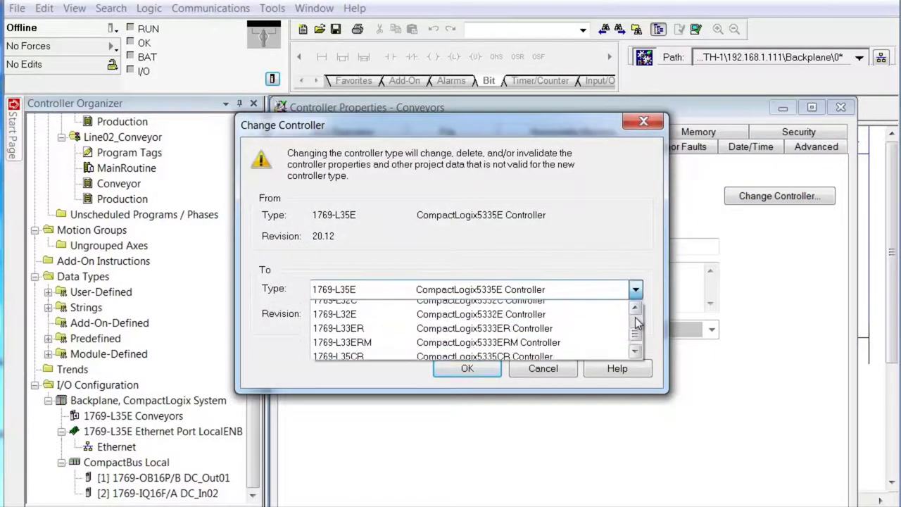
pyautogui.scroll(-1, 637, 323)
pyautogui.scroll(6, 638, 323)
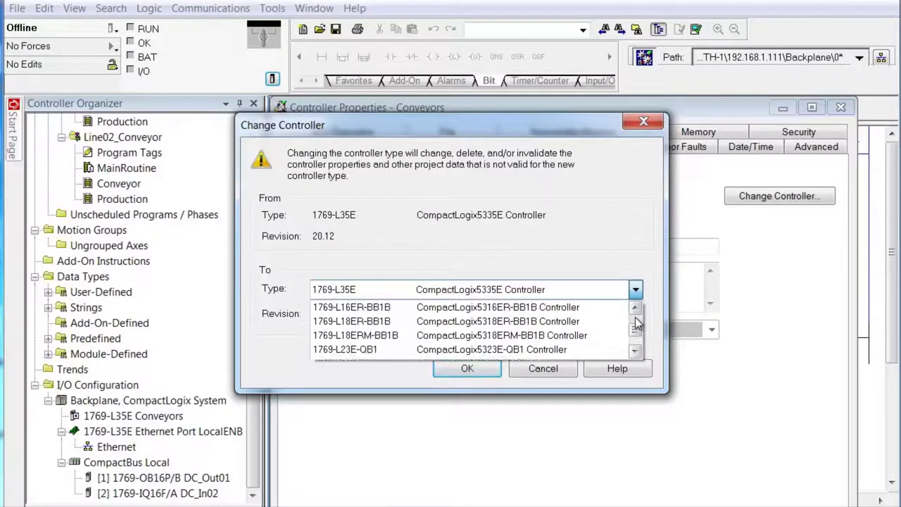
pyautogui.scroll(1, 638, 323)
pyautogui.click(510, 322)
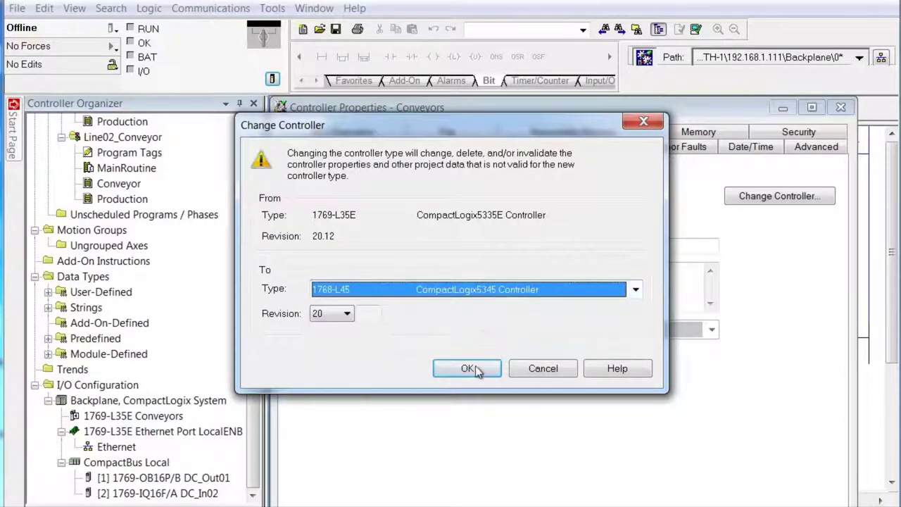
pyautogui.click(476, 371)
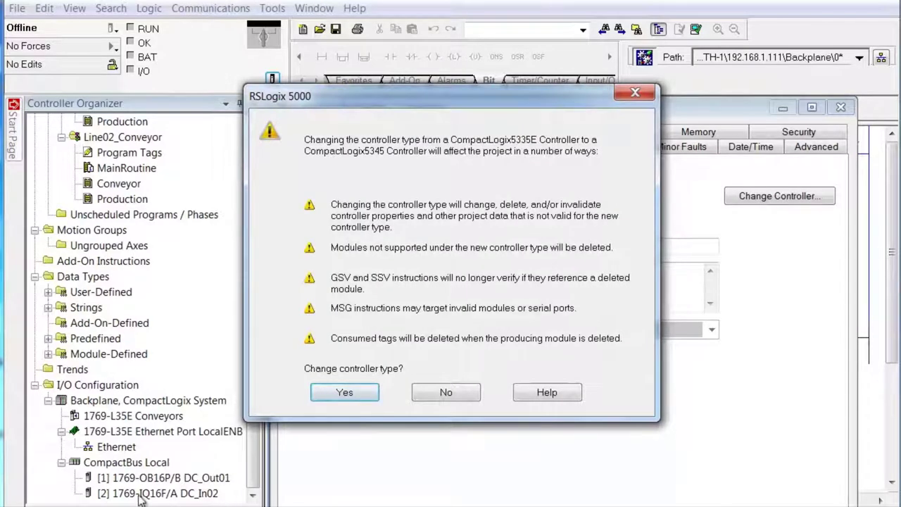
pyautogui.click(365, 396)
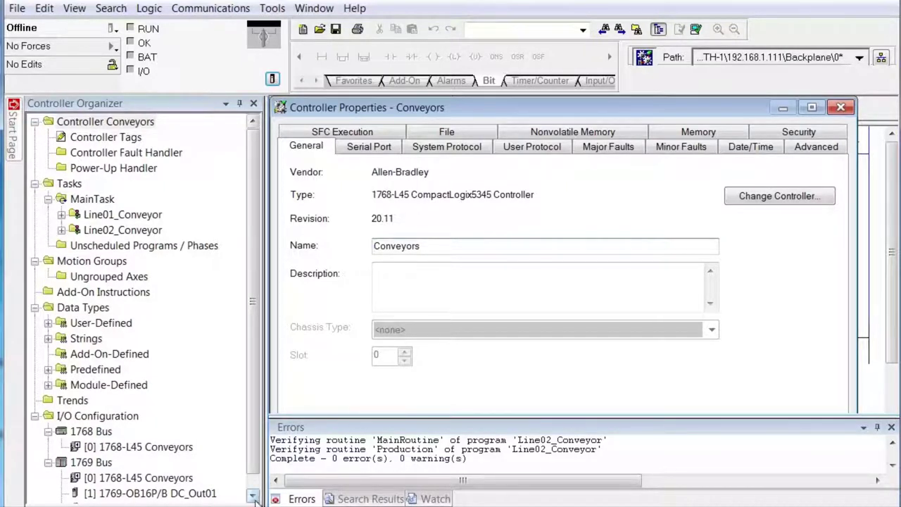
# Examine the 1768 and 1769 buses in the I/O configuration and the module-defined data types of the converted project.
pyautogui.click(253, 497)
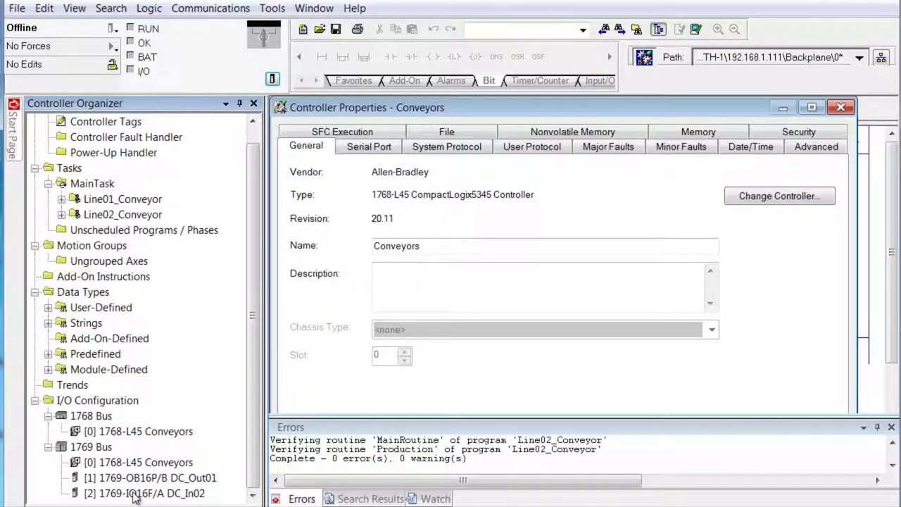
pyautogui.click(48, 369)
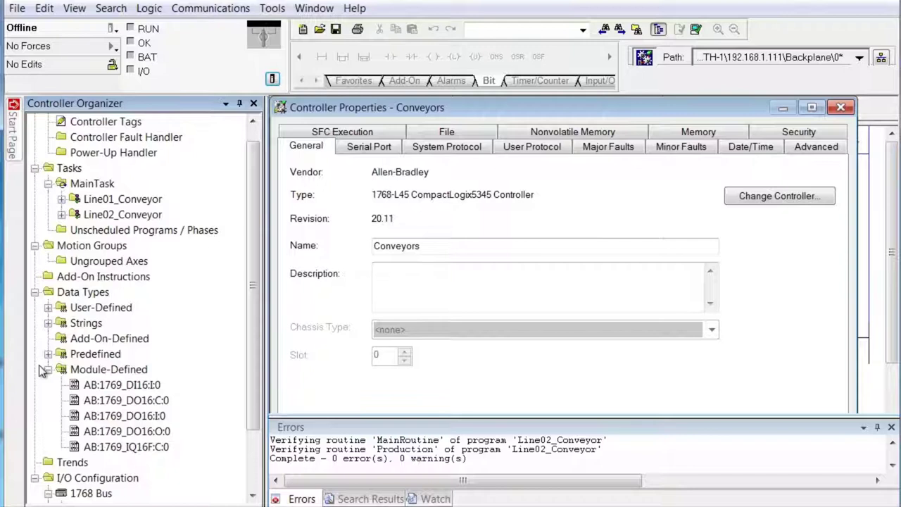
pyautogui.click(48, 370)
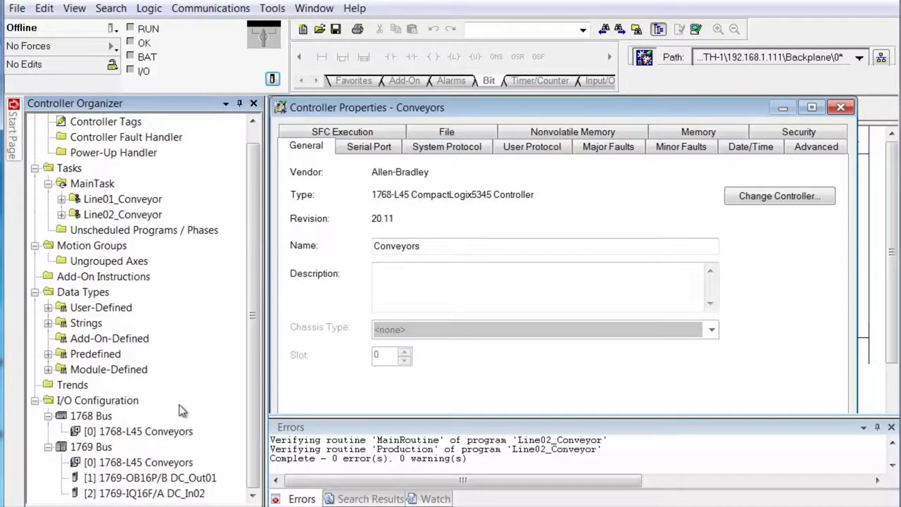
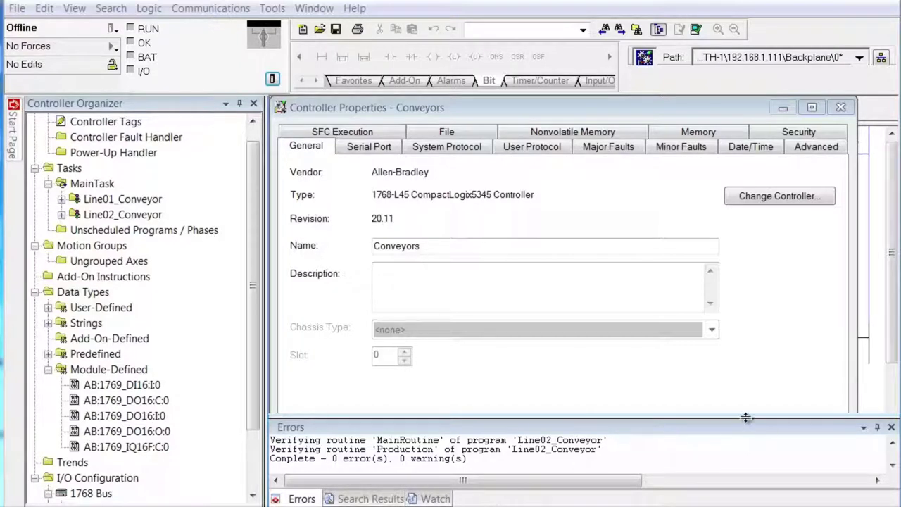
pyautogui.moveTo(746, 422)
pyautogui.mouseDown()
pyautogui.moveTo(747, 440)
pyautogui.moveTo(748, 416)
pyautogui.mouseUp()
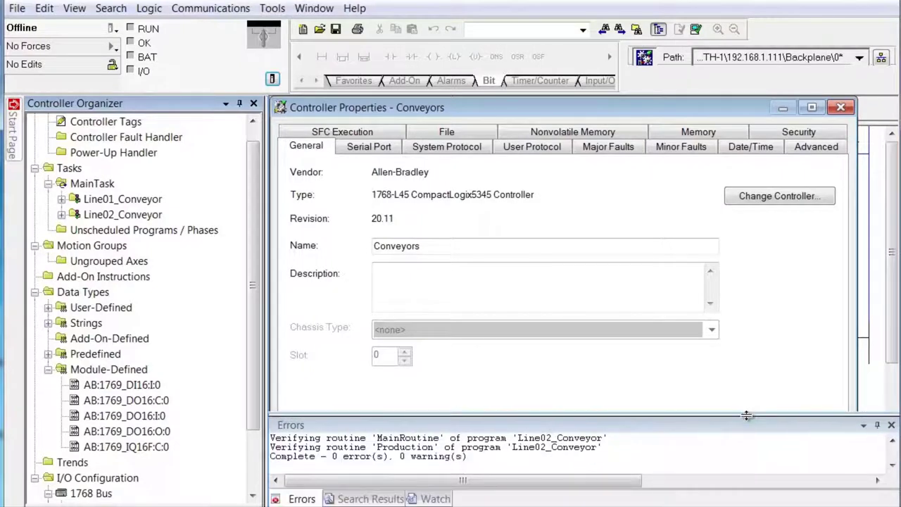
# Close the Errors pane, move the Controller Properties dialog up and accept it with the 1768-L45 controller.
pyautogui.click(891, 425)
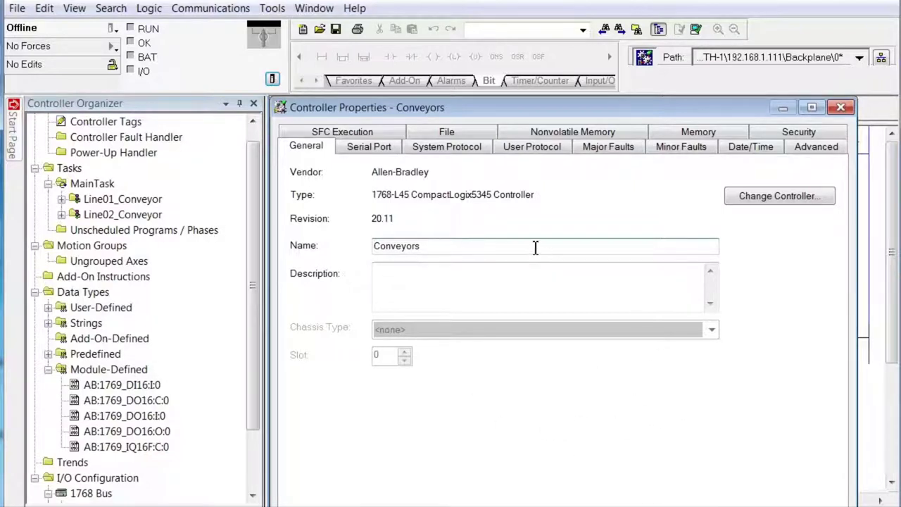
pyautogui.moveTo(559, 112); pyautogui.dragTo(557, 96)
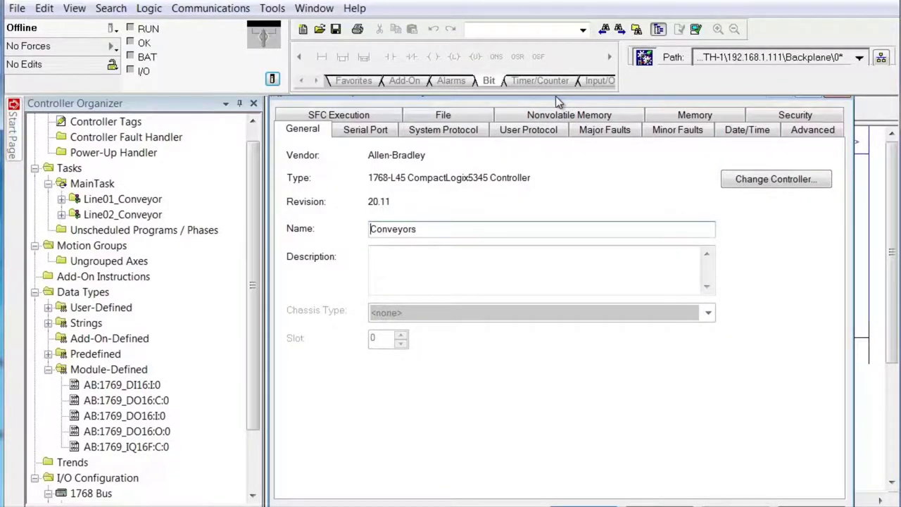
pyautogui.moveTo(556, 99); pyautogui.dragTo(555, 96)
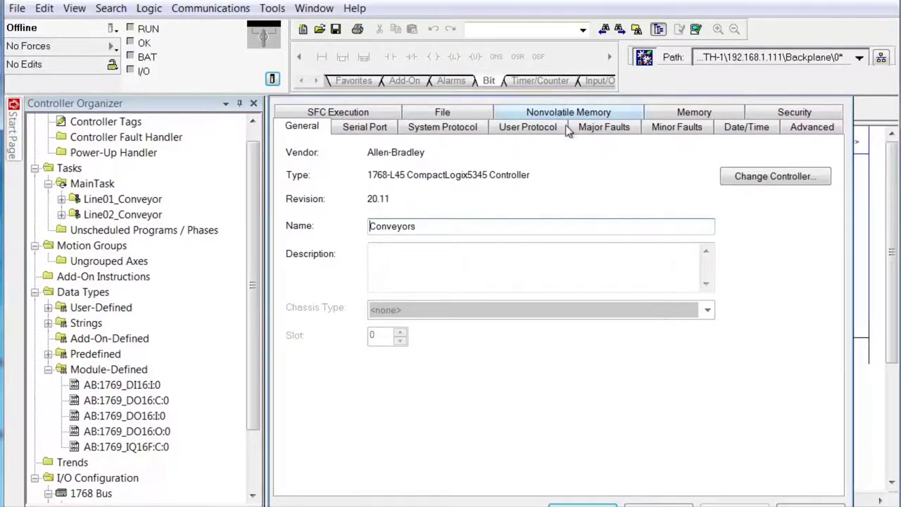
pyautogui.click(599, 505)
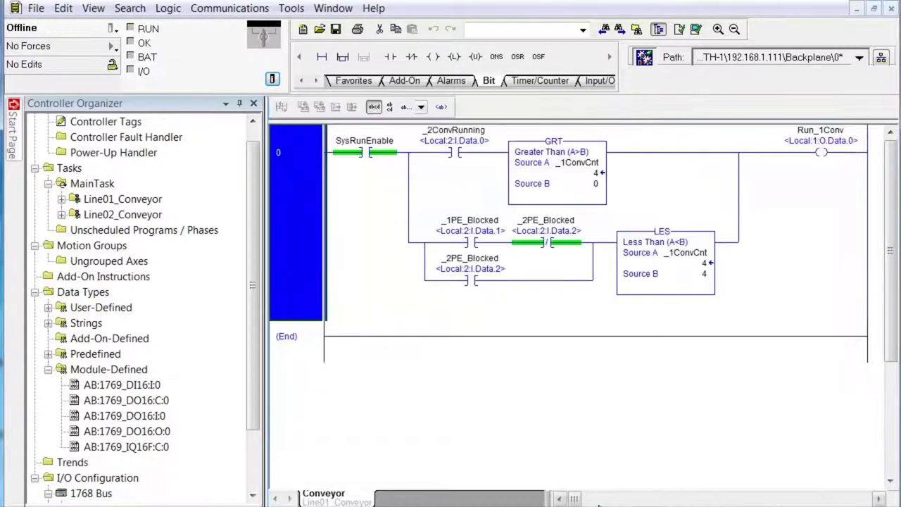
# Examine the converted project's controller, task and module-defined data type folders, and collapse them to leave the I/O configuration in view.
pyautogui.click(253, 496)
pyautogui.doubleClick(253, 497)
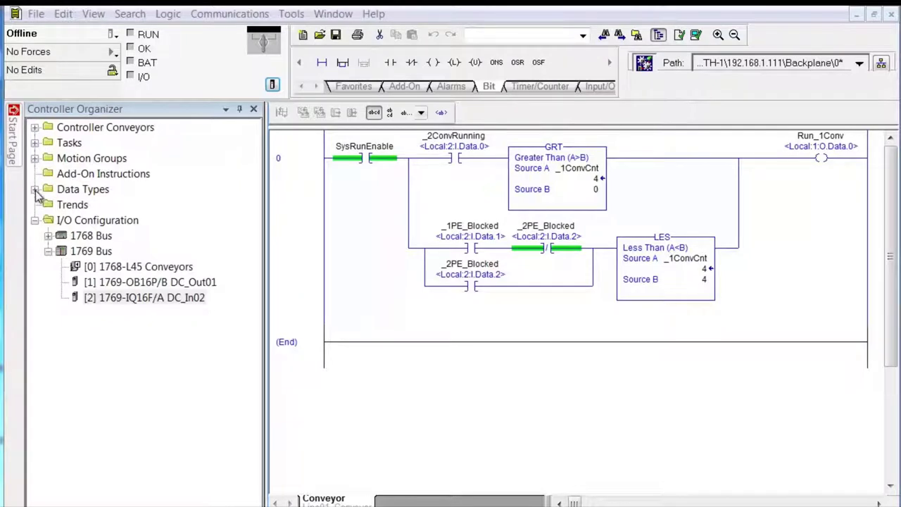
pyautogui.click(34, 127)
pyautogui.click(35, 188)
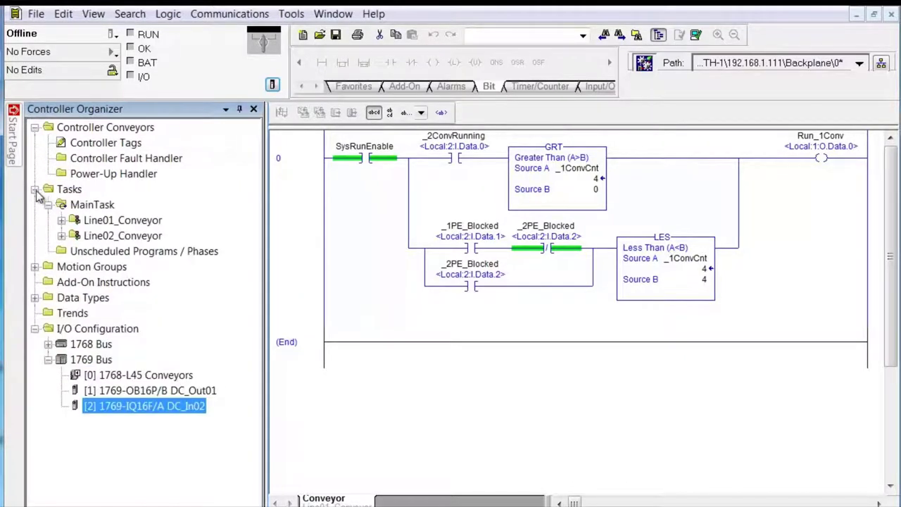
pyautogui.click(34, 297)
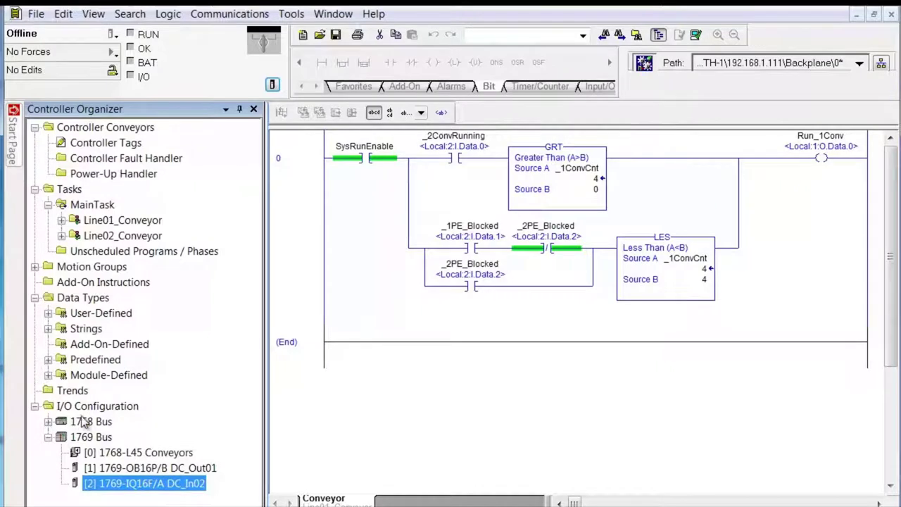
pyautogui.click(48, 375)
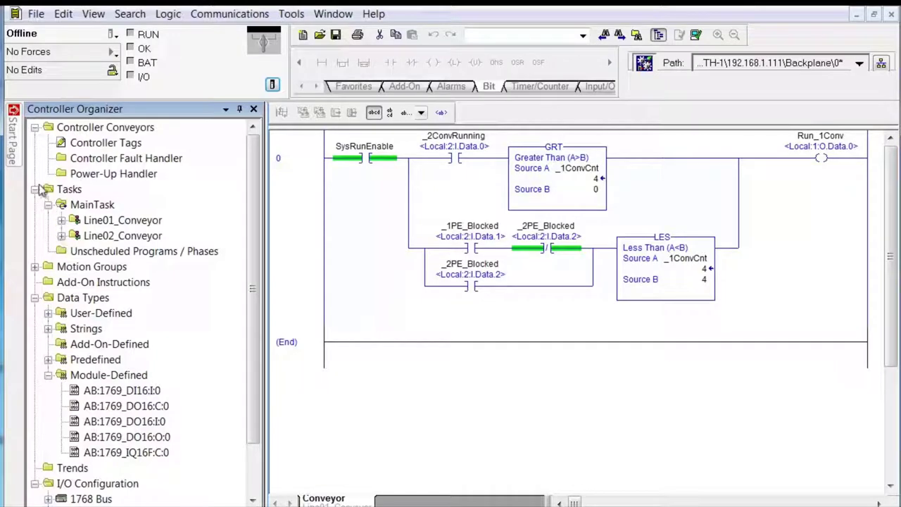
pyautogui.click(35, 127)
pyautogui.click(35, 143)
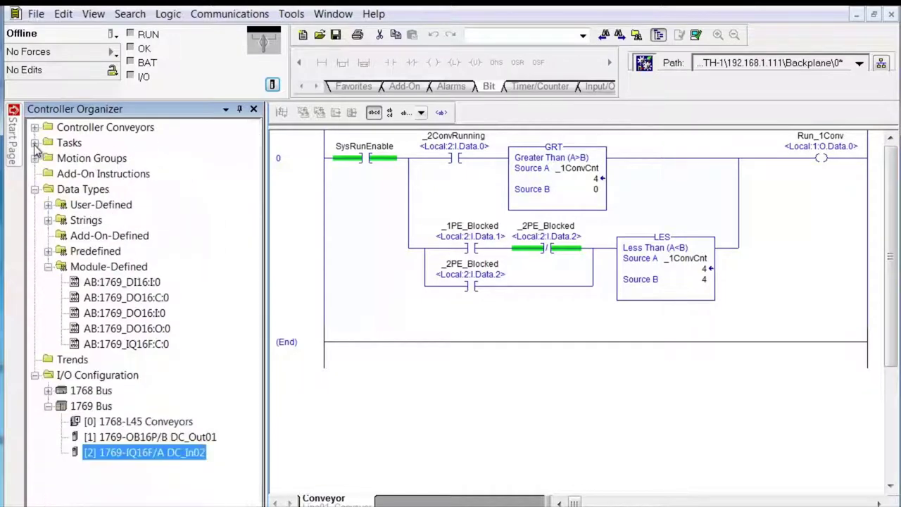
pyautogui.click(34, 189)
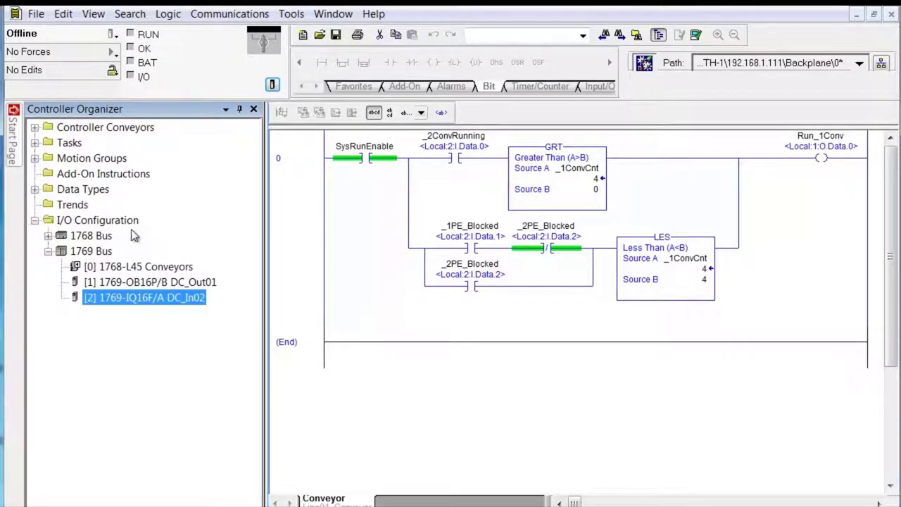
# Delete the 1769-OB16P/B DC_Out01 output module from the 1769 bus and confirm the deletion.
pyautogui.rightClick(138, 284)
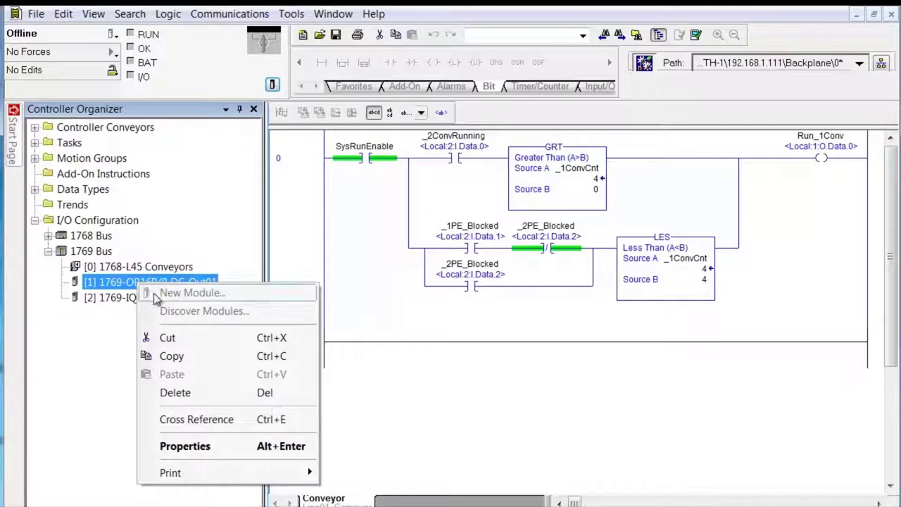
pyautogui.click(204, 392)
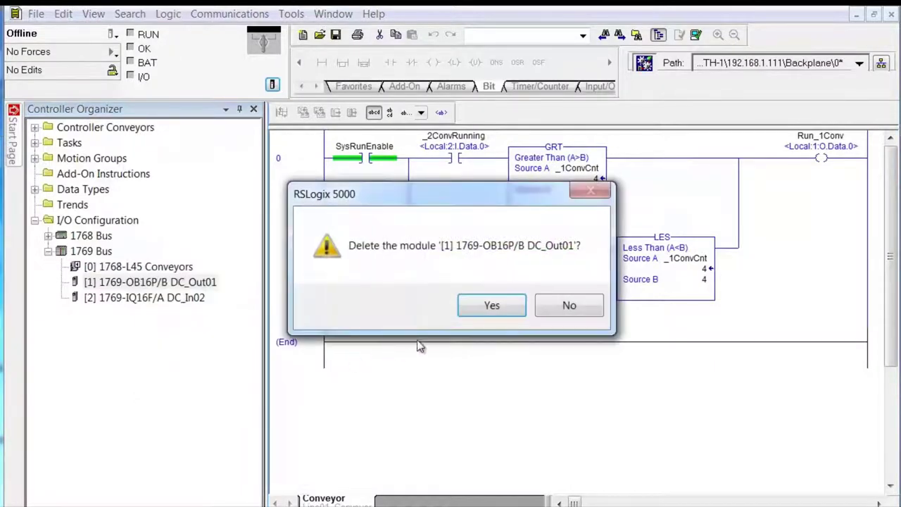
pyautogui.click(476, 305)
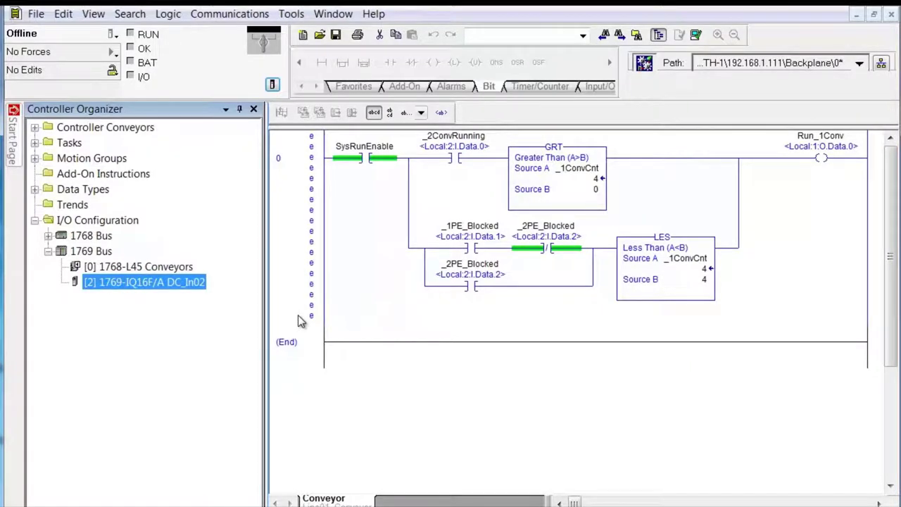
# Inspect the properties of the Run_1Conv tag and look through the tags available as its alias target.
pyautogui.click(822, 154)
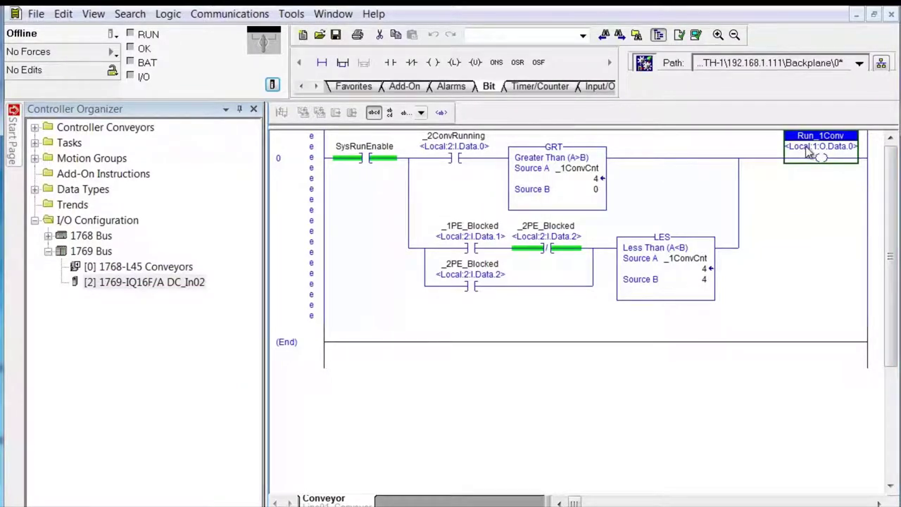
pyautogui.rightClick(810, 153)
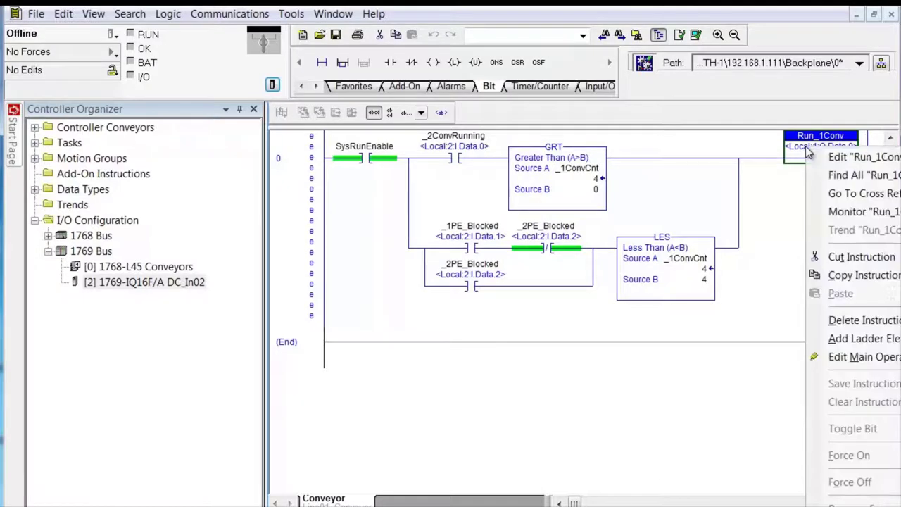
pyautogui.click(831, 159)
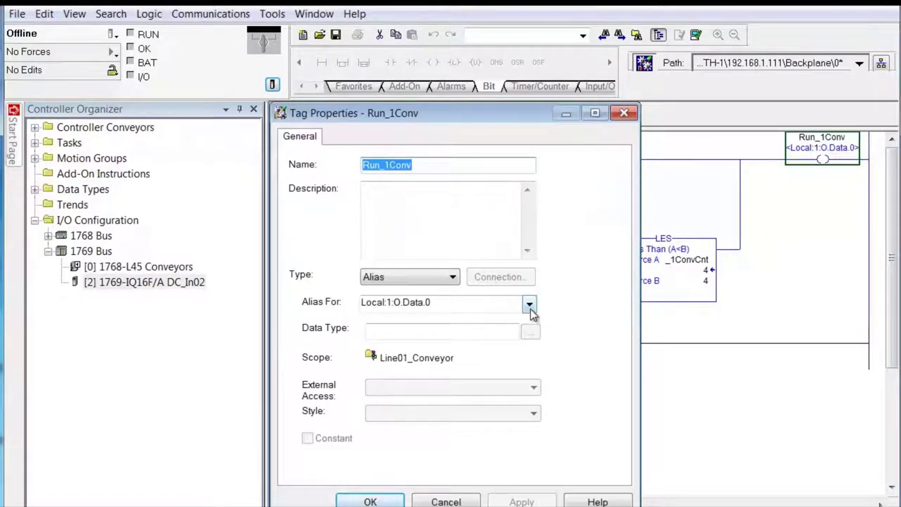
pyautogui.click(530, 305)
pyautogui.click(531, 309)
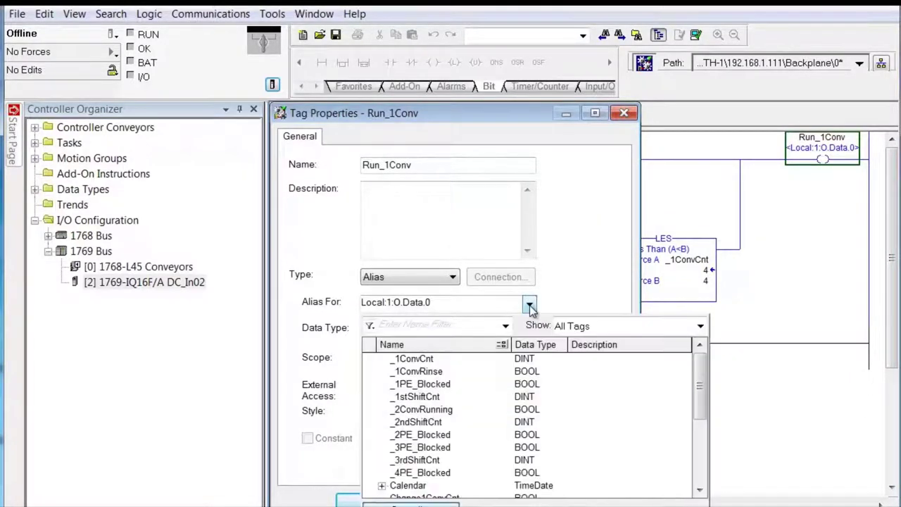
pyautogui.click(700, 479)
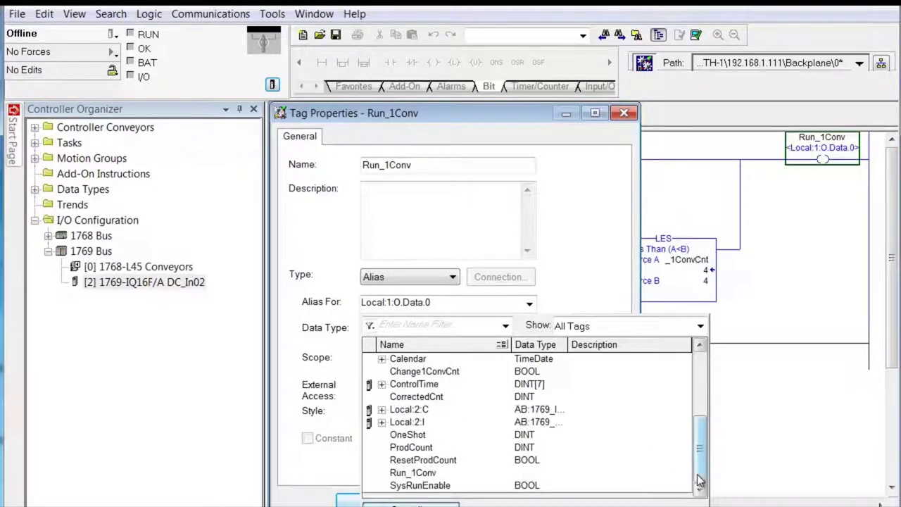
pyautogui.click(703, 379)
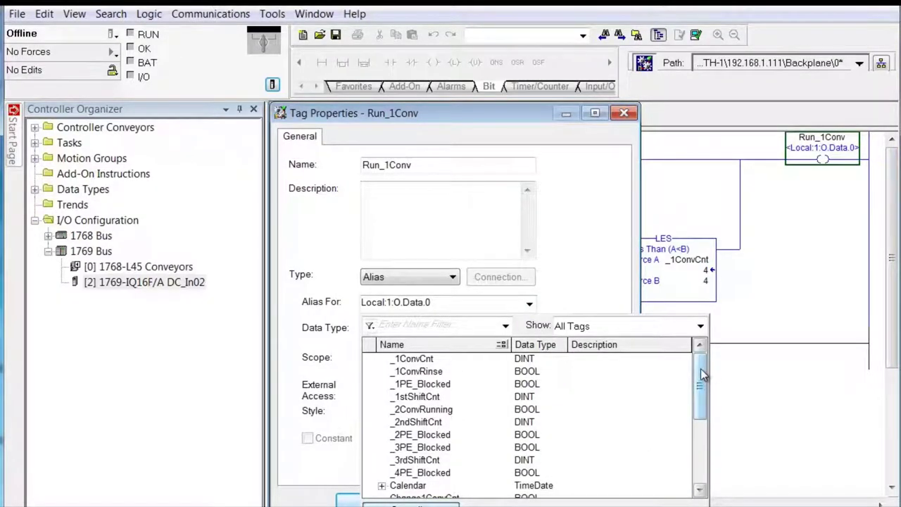
pyautogui.click(704, 481)
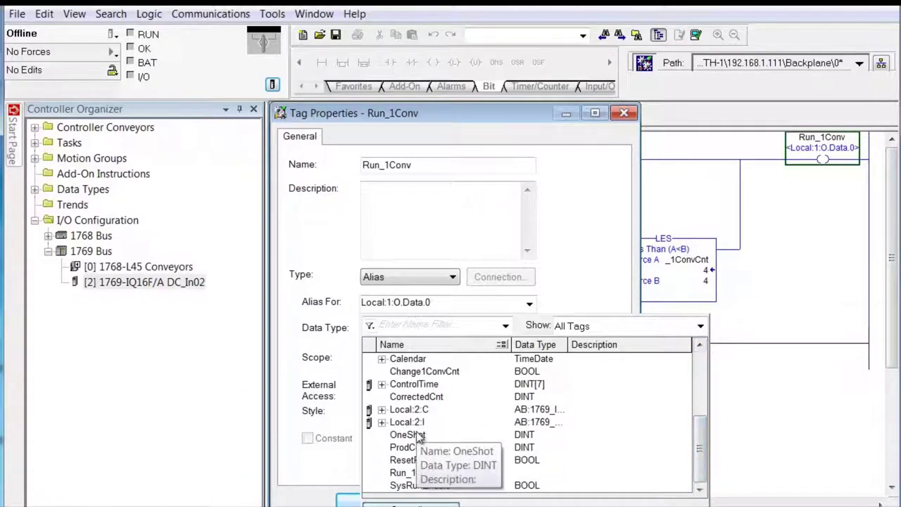
pyautogui.click(760, 308)
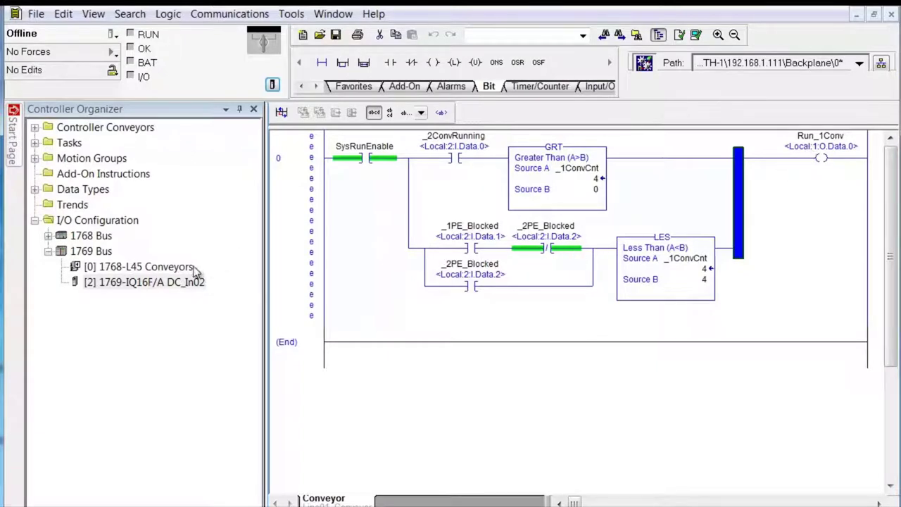
# Check the module-defined data types and delete the 1769-IQ16F/A DC_In02 input module from the 1769 bus.
pyautogui.click(35, 190)
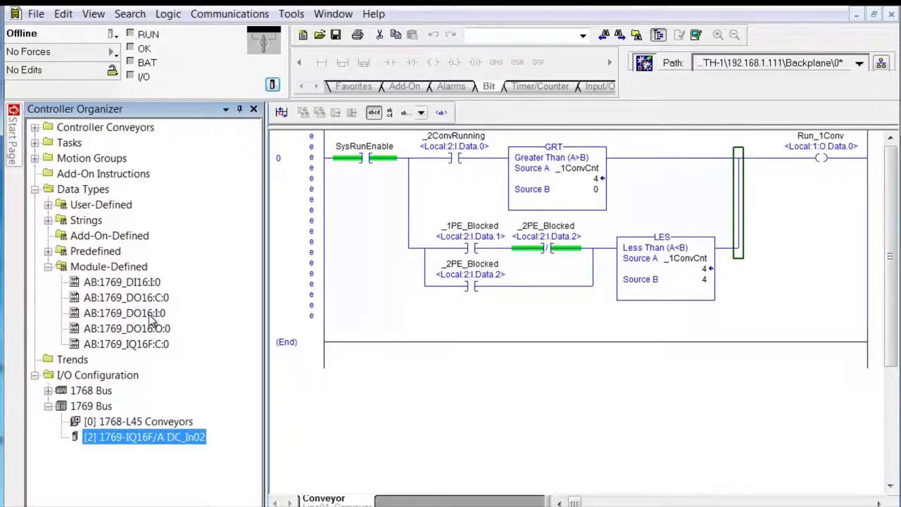
pyautogui.rightClick(131, 438)
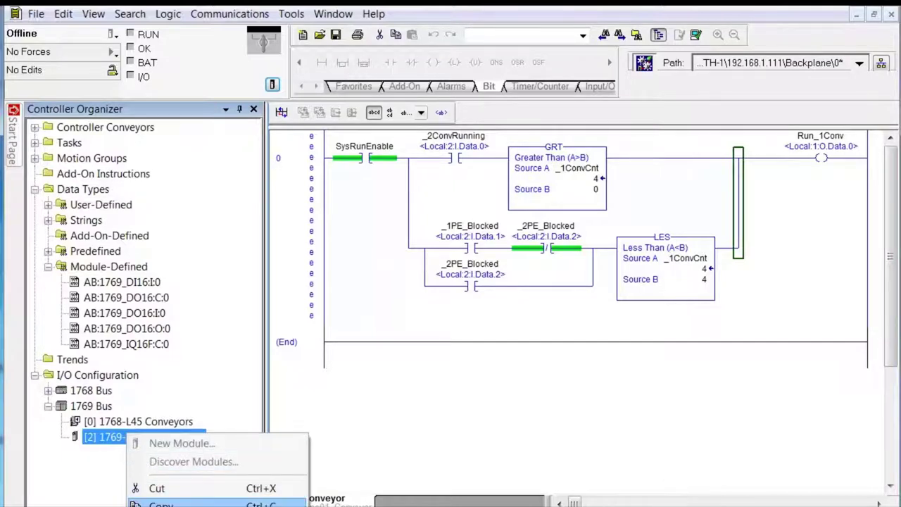
pyautogui.click(46, 268)
pyautogui.rightClick(122, 358)
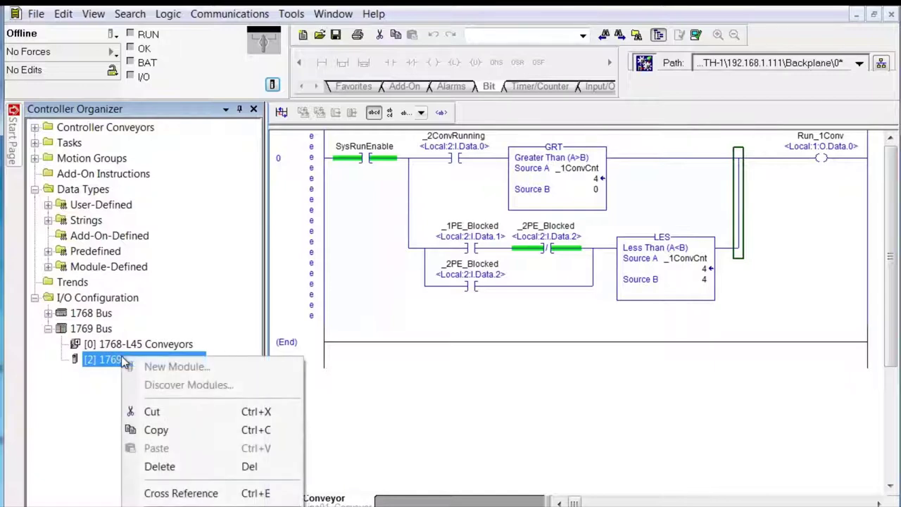
pyautogui.click(159, 467)
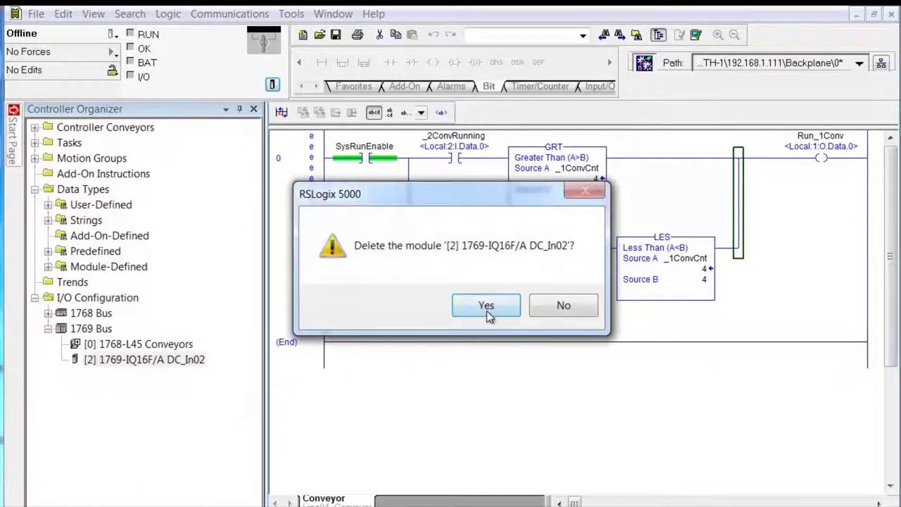
pyautogui.click(488, 309)
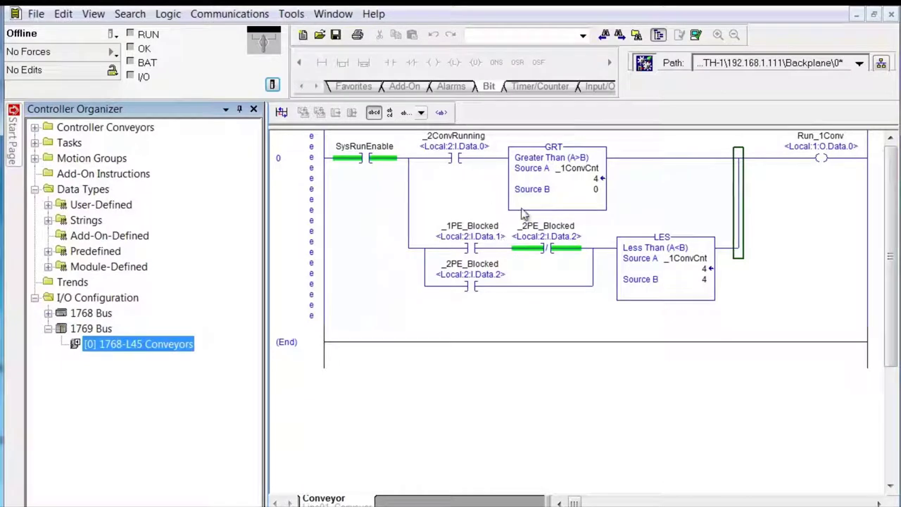
# Examine the module-defined data types and the _2ConvRunning contact in the ladder rung for leftover module references.
pyautogui.moveTo(480, 272)
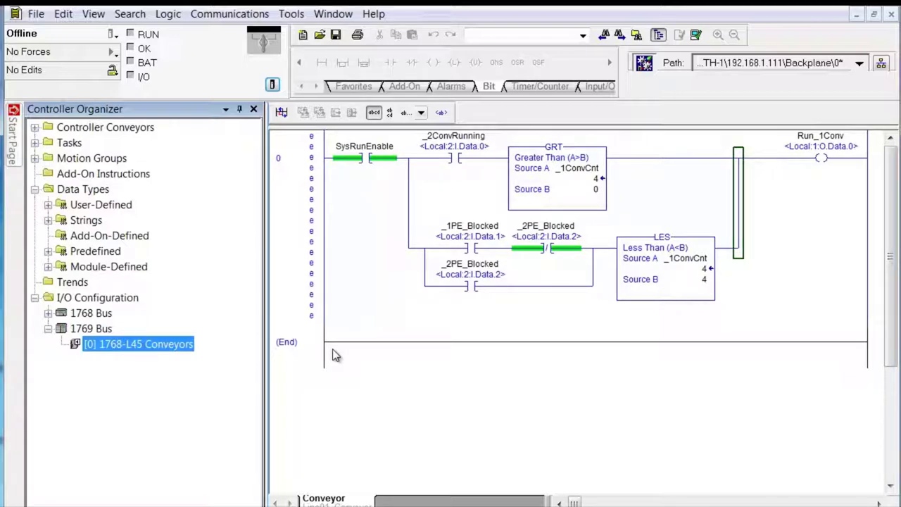
pyautogui.click(48, 266)
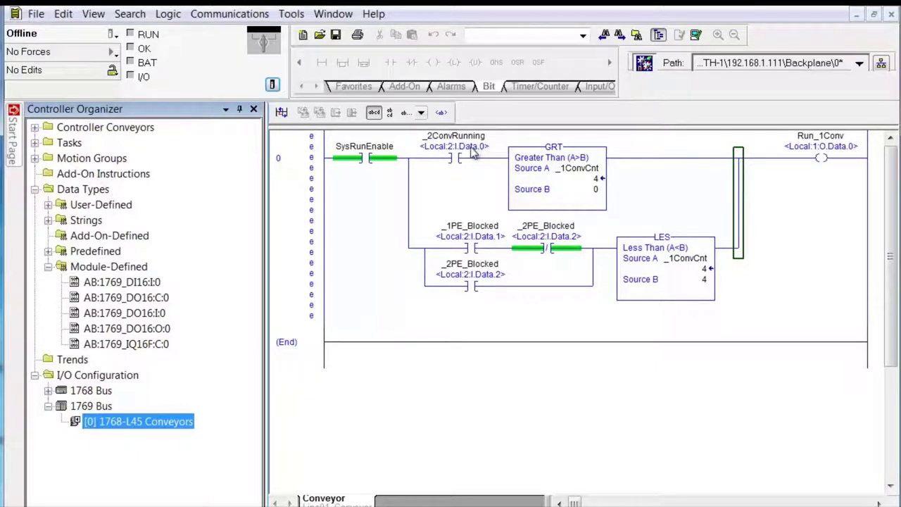
pyautogui.click(498, 150)
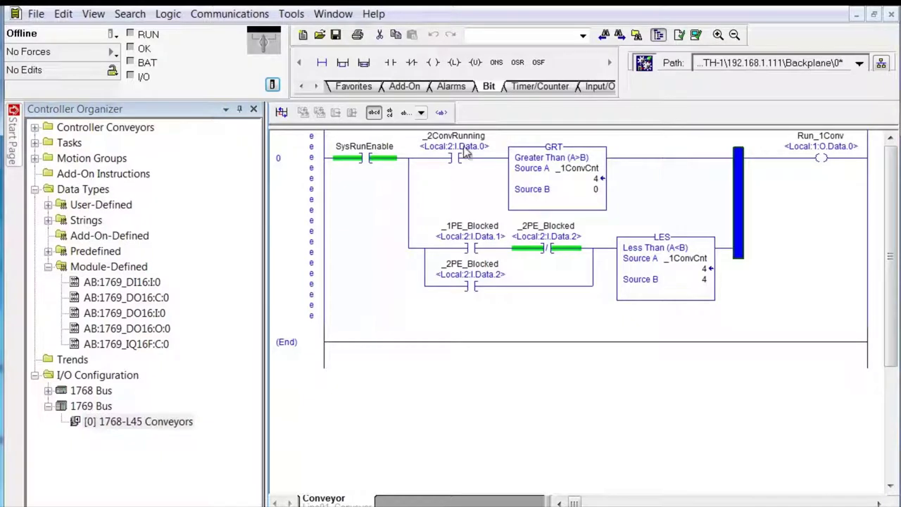
pyautogui.click(429, 204)
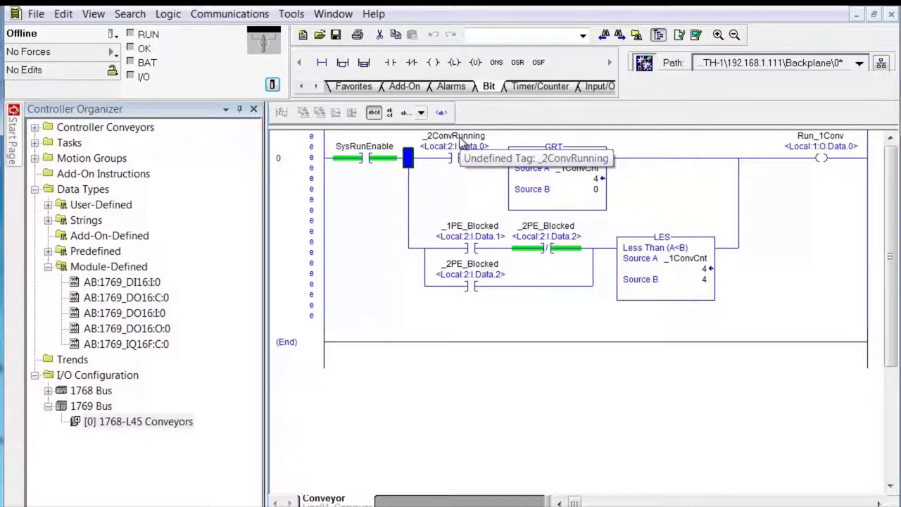
# Open the properties of the _2ConvRunning tag, change its type to Base and try to apply the change without a data type.
pyautogui.rightClick(462, 141)
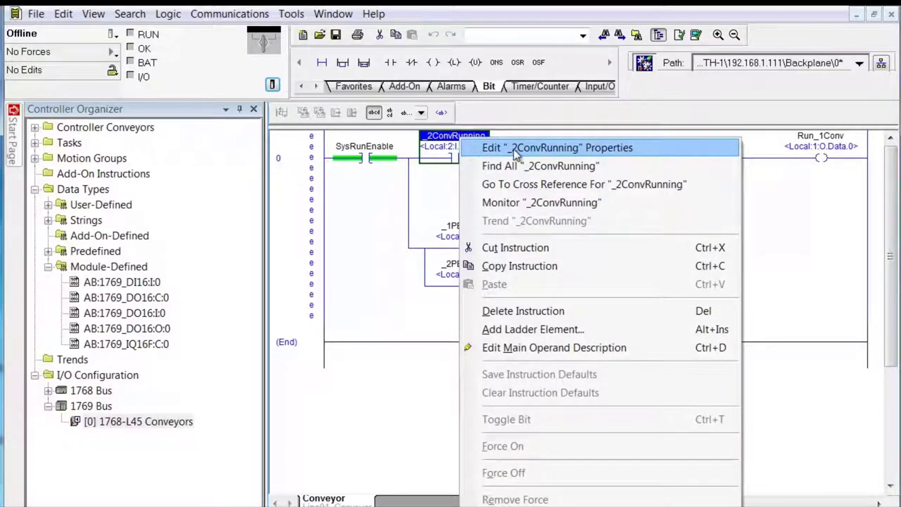
pyautogui.click(391, 184)
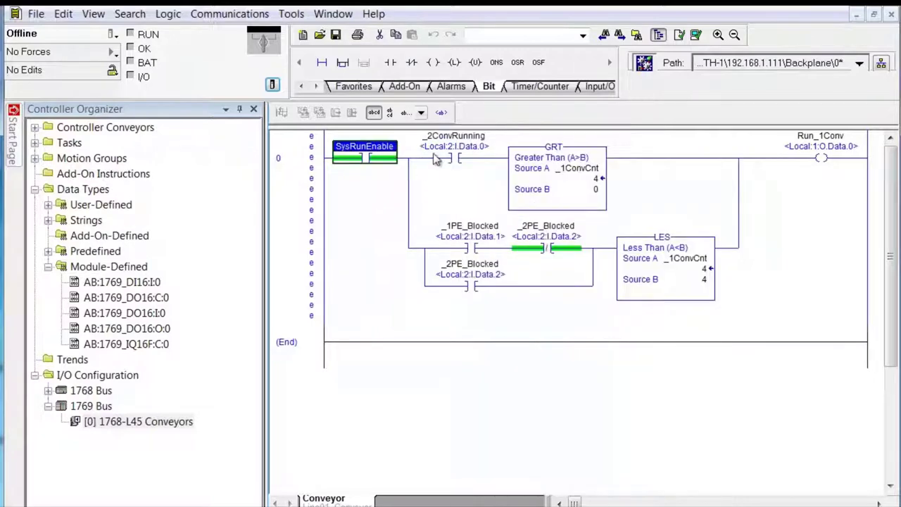
pyautogui.moveTo(454, 142)
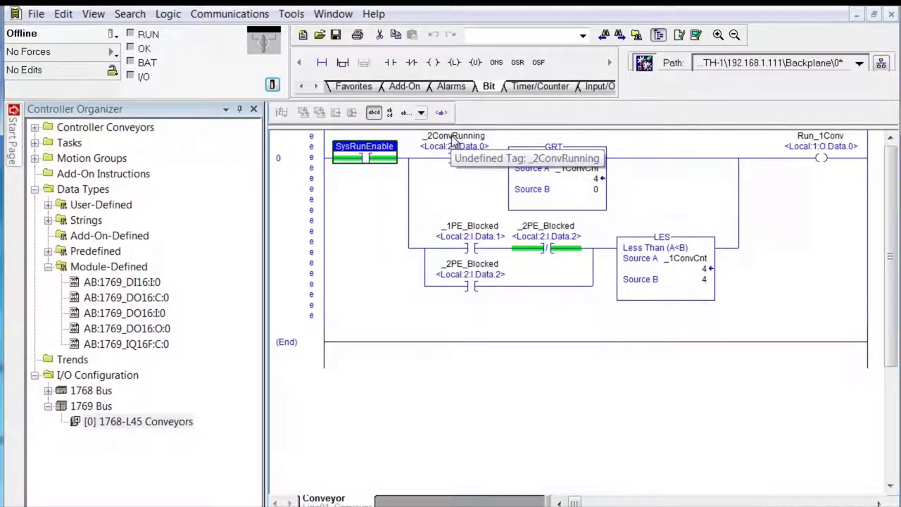
pyautogui.rightClick(454, 142)
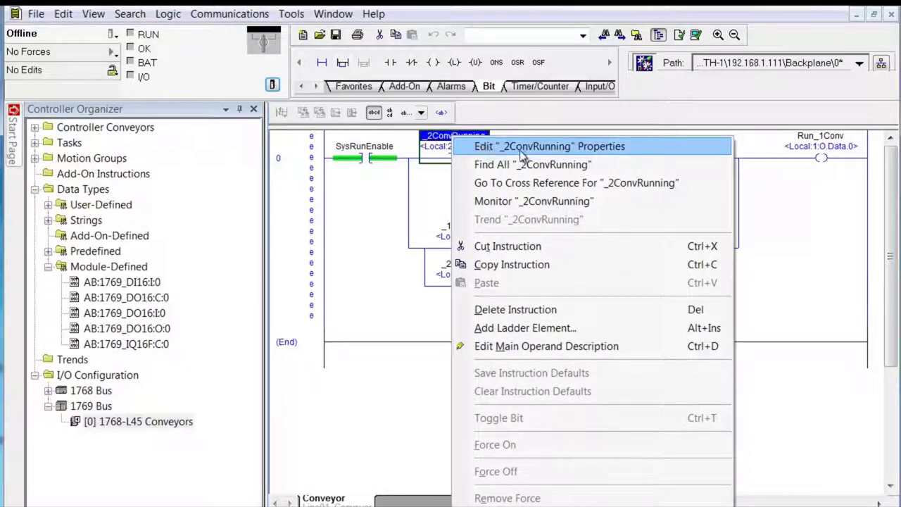
pyautogui.click(558, 148)
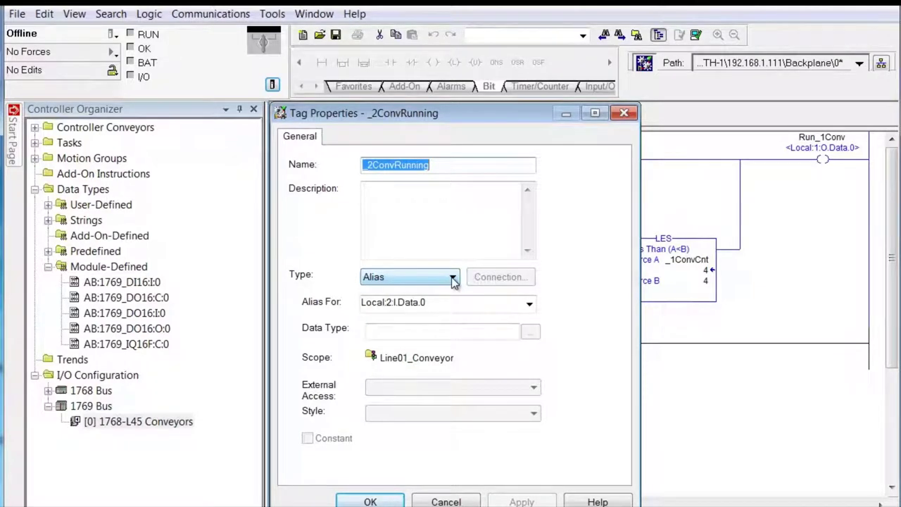
pyautogui.click(452, 279)
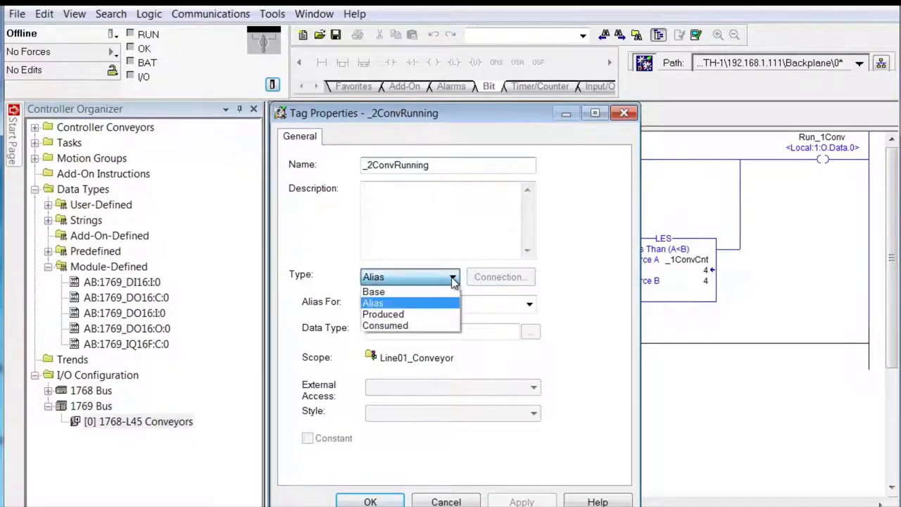
pyautogui.click(447, 292)
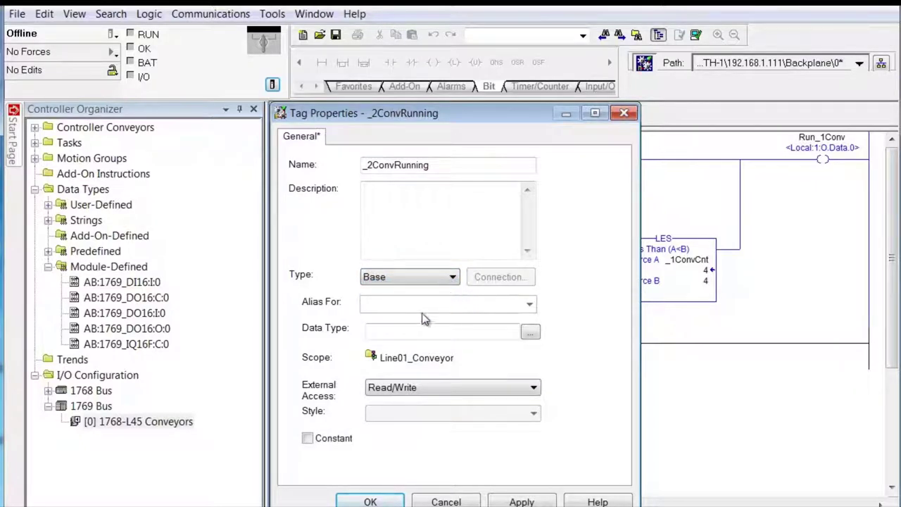
pyautogui.click(518, 497)
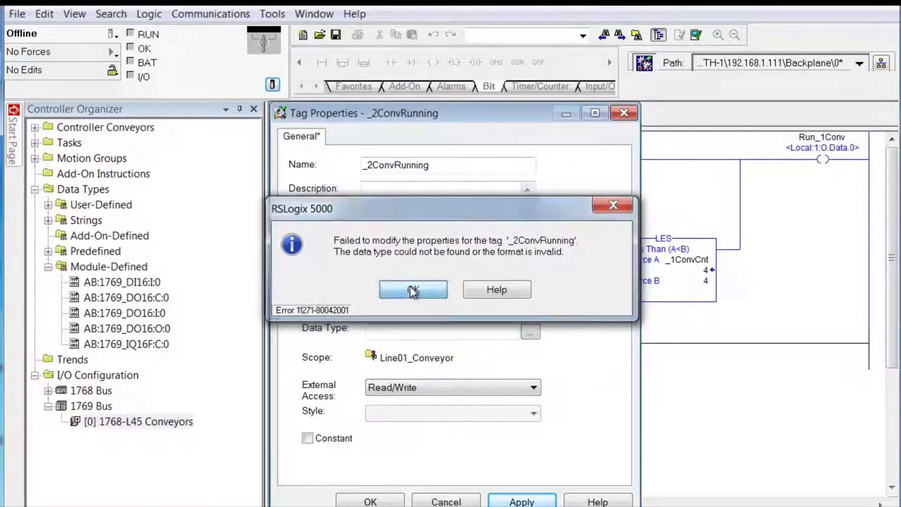
pyautogui.click(413, 290)
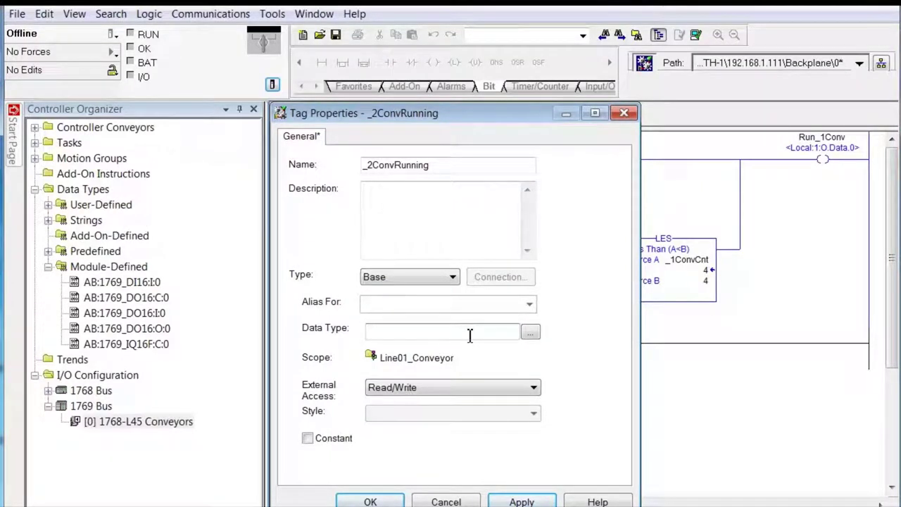
# Set the data type of the _2ConvRunning tag to BOOL and apply the properties.
pyautogui.write('BOOL')
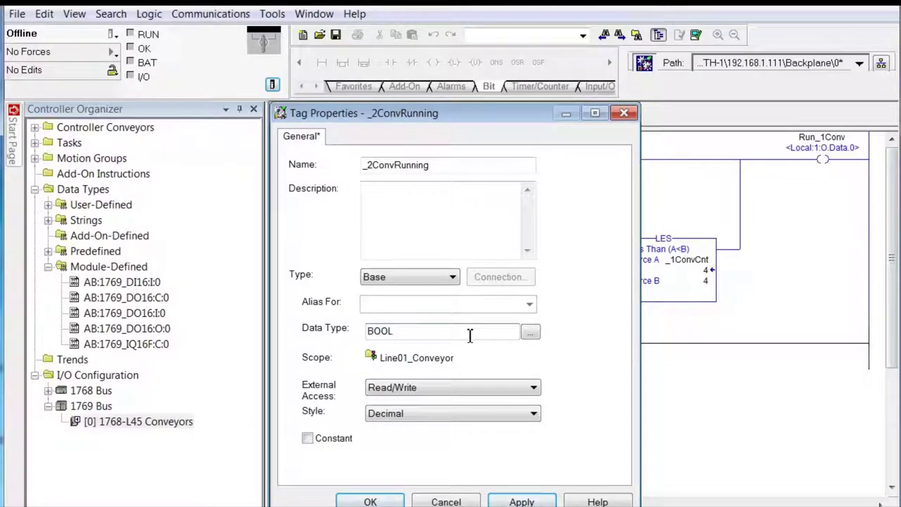
pyautogui.click(521, 501)
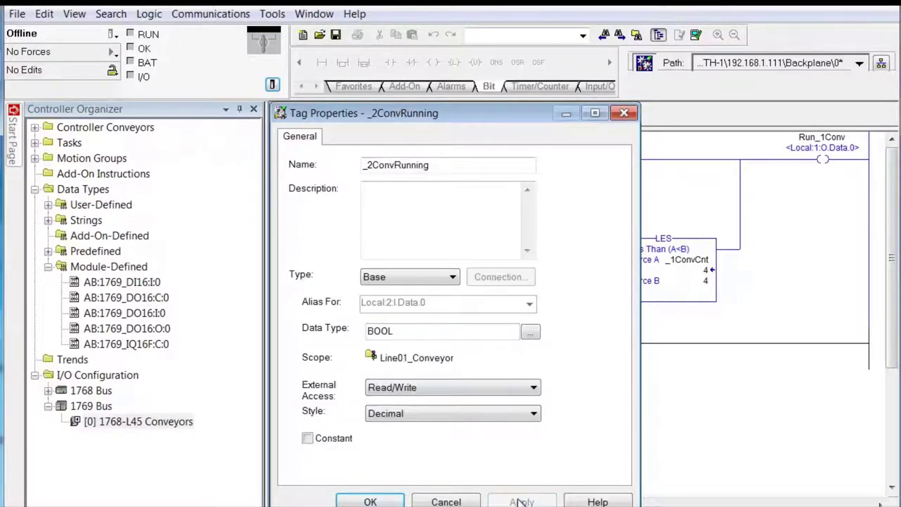
pyautogui.click(393, 501)
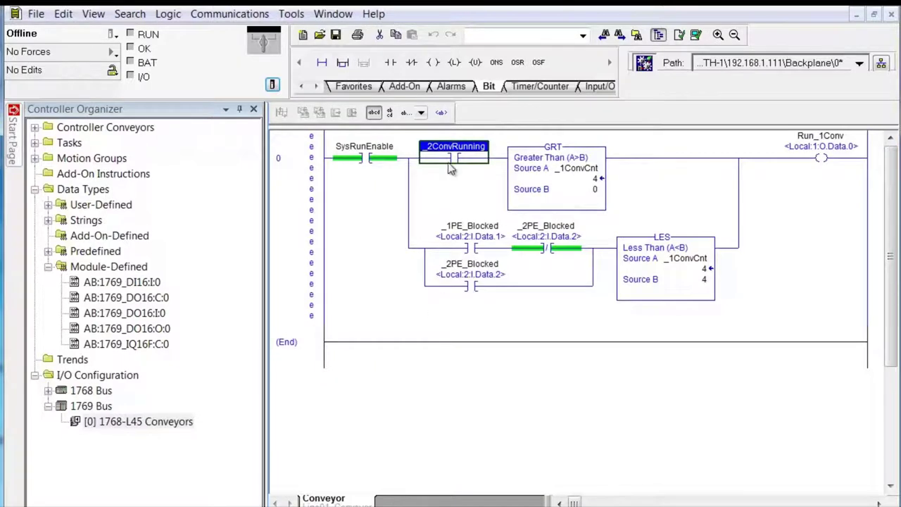
pyautogui.moveTo(454, 149)
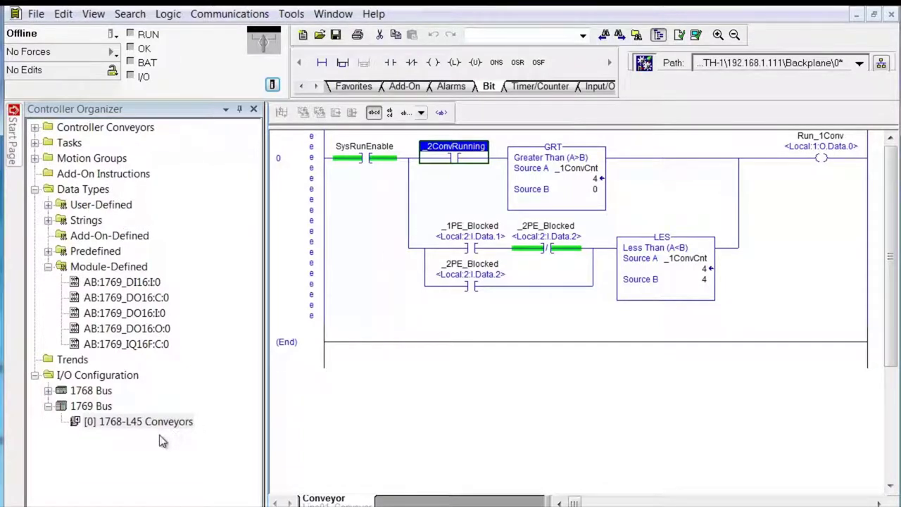
# Start a new 1769-IQ16 16-point 24V DC input module on the 1769 bus and name it DC_In01.
pyautogui.click(47, 390)
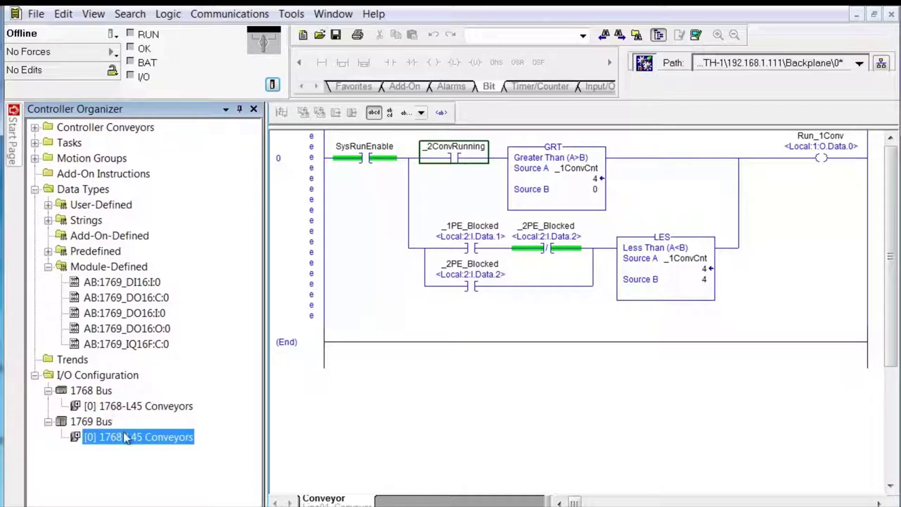
pyautogui.rightClick(104, 426)
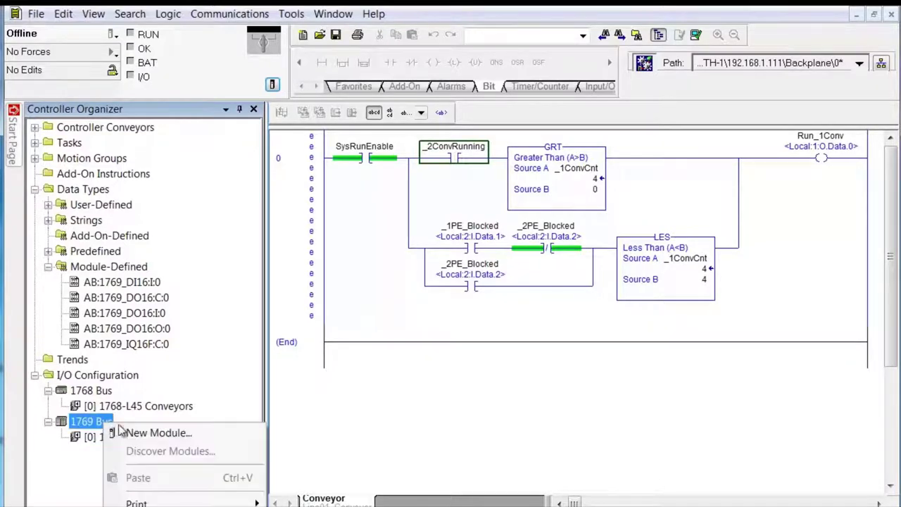
pyautogui.click(157, 435)
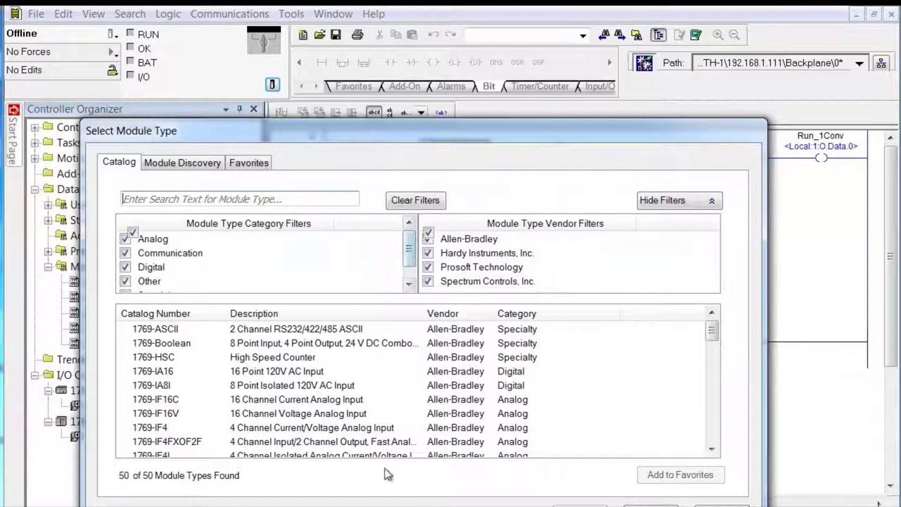
pyautogui.click(139, 201)
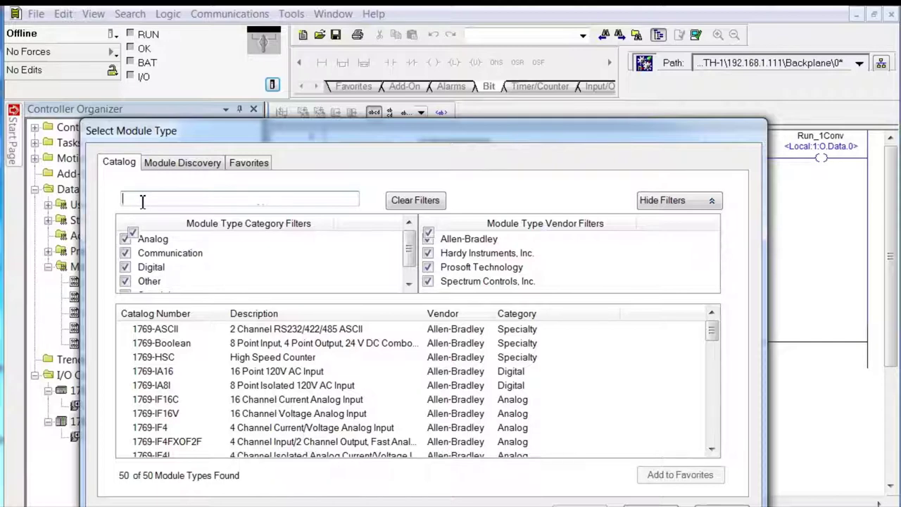
pyautogui.write('i')
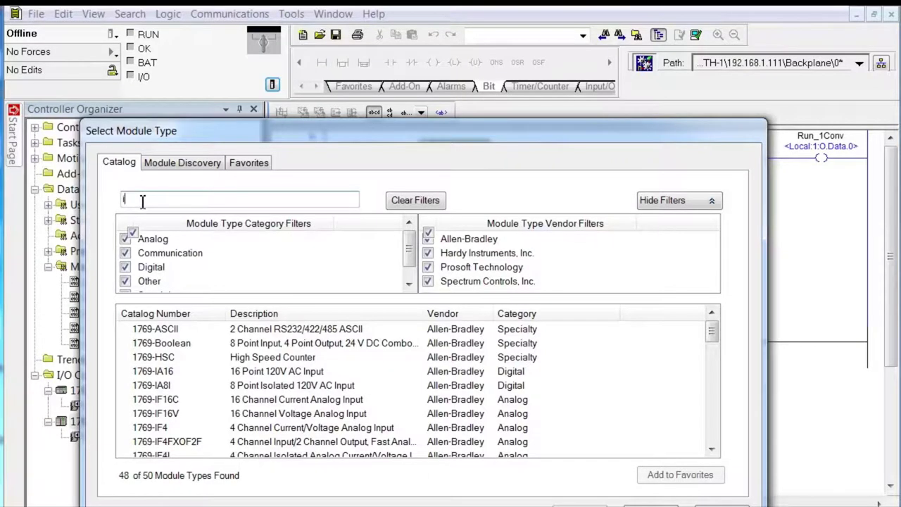
pyautogui.write('q')
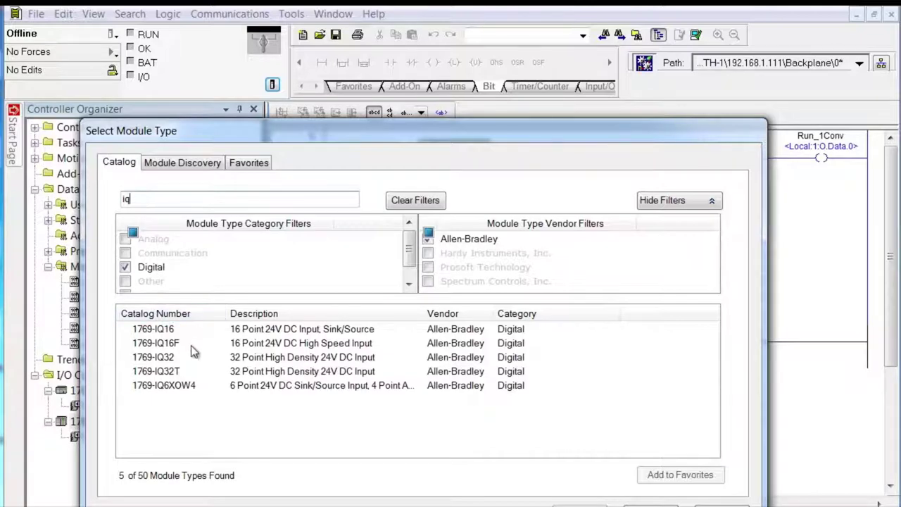
pyautogui.doubleClick(247, 331)
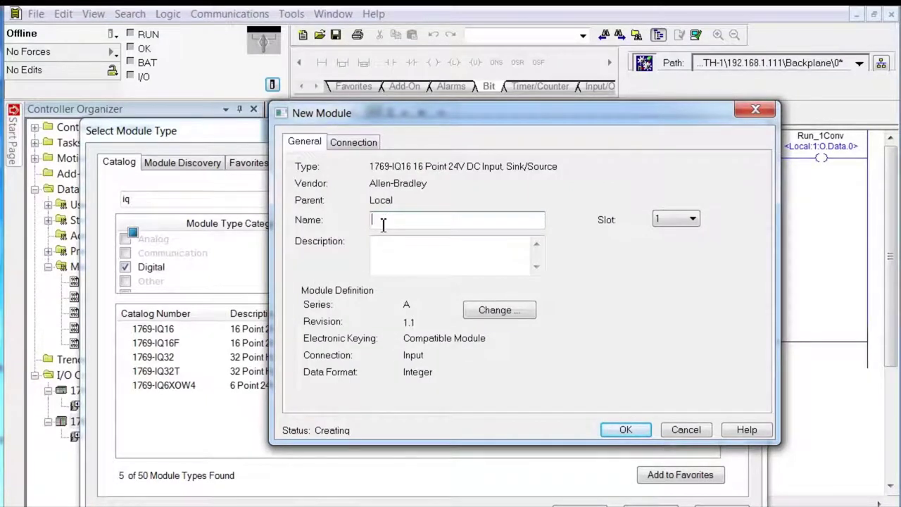
pyautogui.write('DI')
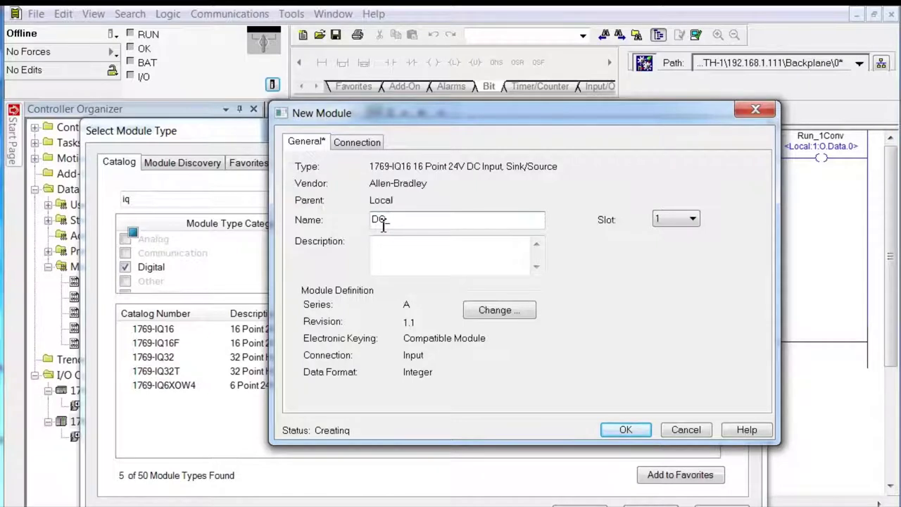
pyautogui.write('_In01')
# Set the DC_In01 module definition to Disable Keying and major revision 3.
pyautogui.click(525, 312)
pyautogui.click(536, 243)
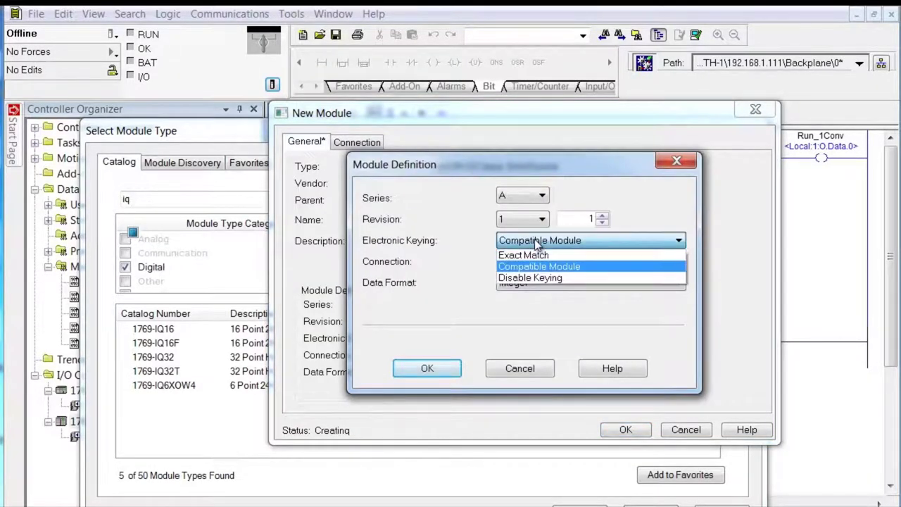
pyautogui.click(531, 278)
pyautogui.click(542, 220)
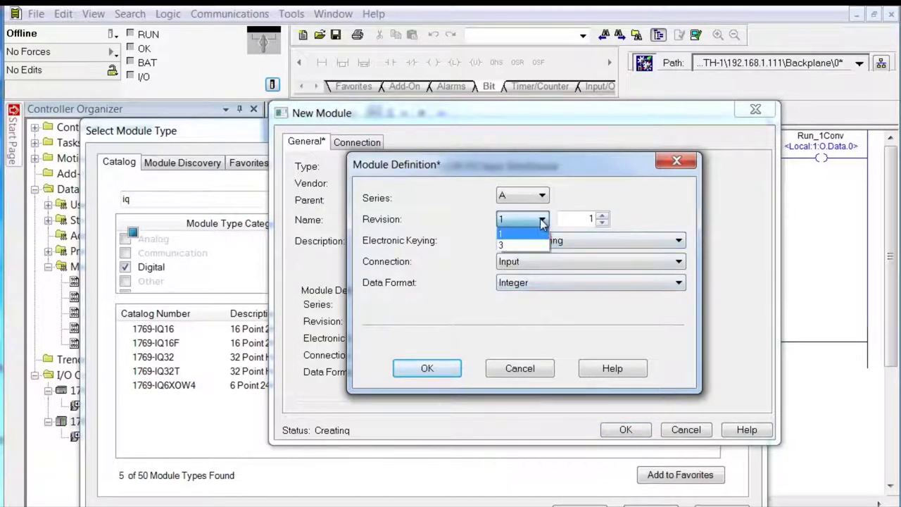
pyautogui.click(531, 245)
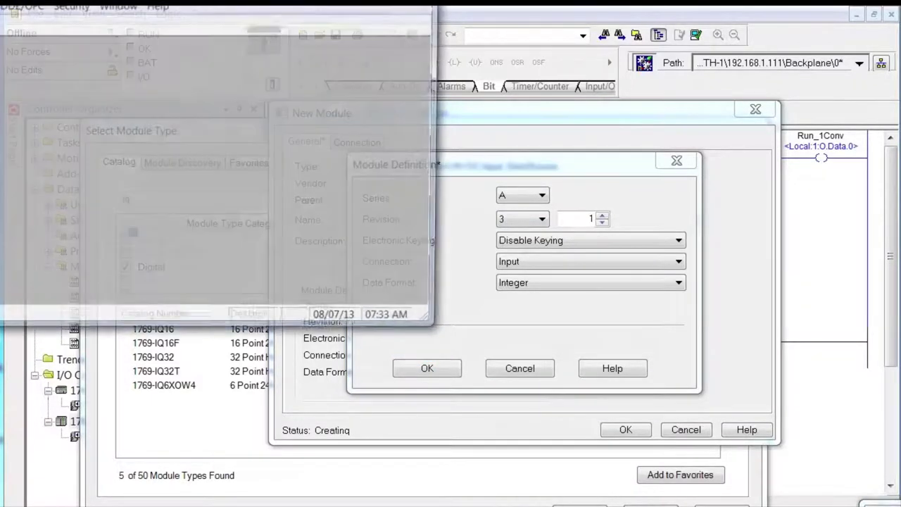
# Switch to RSLinx Classic Gateway and open the RSWho network browser, closing the duplicate browser windows.
pyautogui.moveTo(42, 1); pyautogui.dragTo(322, 48)
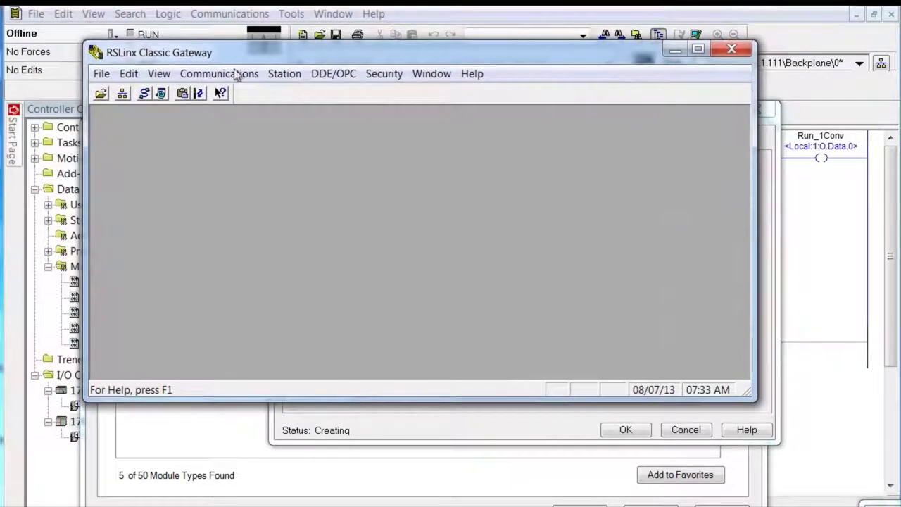
pyautogui.click(123, 94)
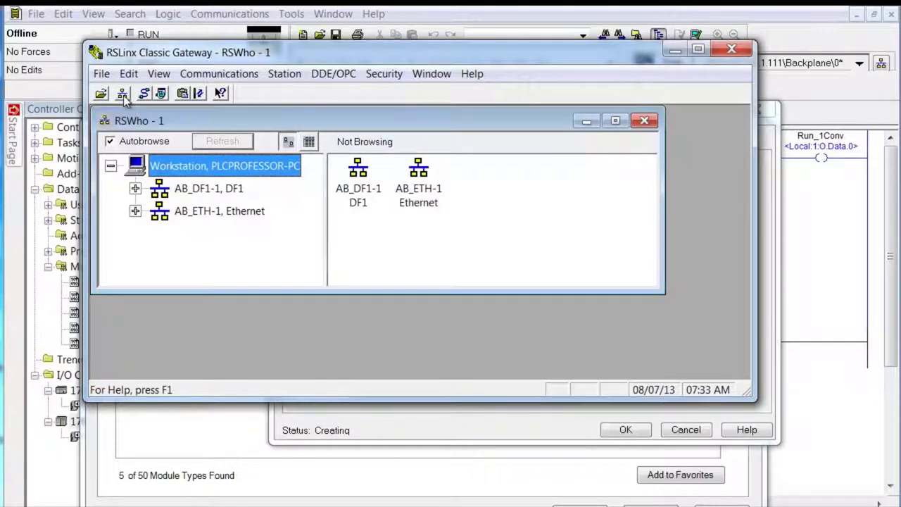
pyautogui.click(123, 95)
pyautogui.click(123, 95)
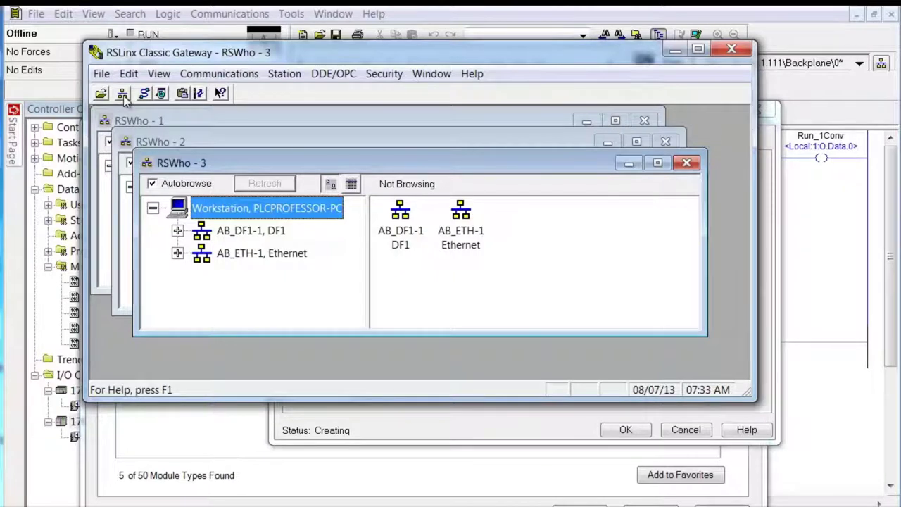
pyautogui.click(686, 163)
pyautogui.click(666, 144)
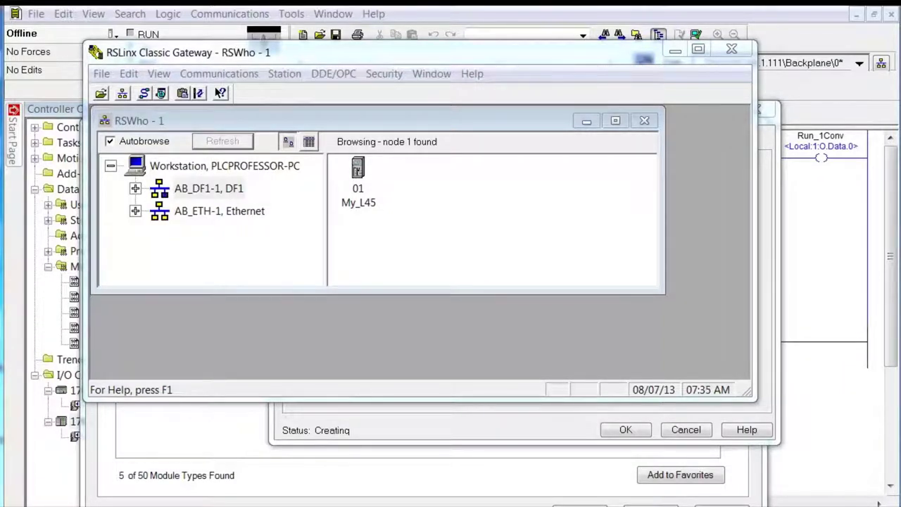
# Browse through the AB_DF1-1 driver and the 1768-L45 controller to the 1769 CompactBus and examine its installed modules and firmware revisions.
pyautogui.click(134, 189)
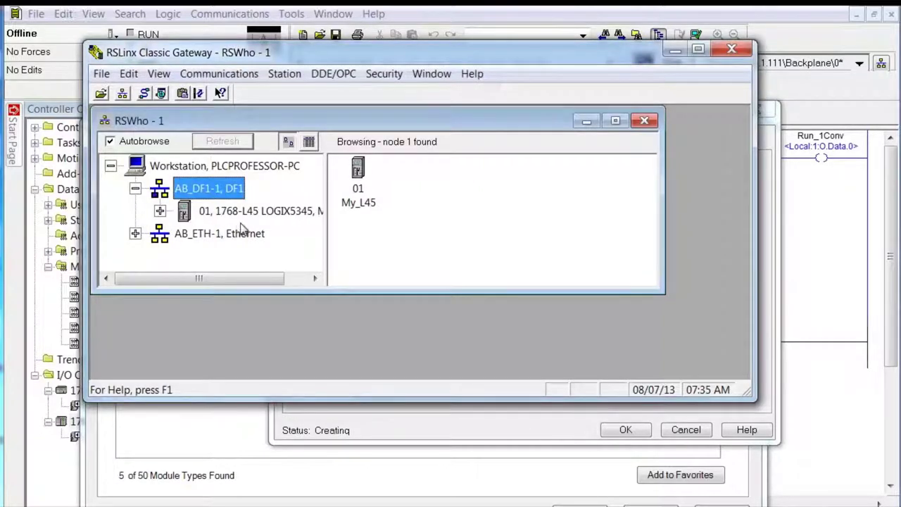
pyautogui.click(160, 211)
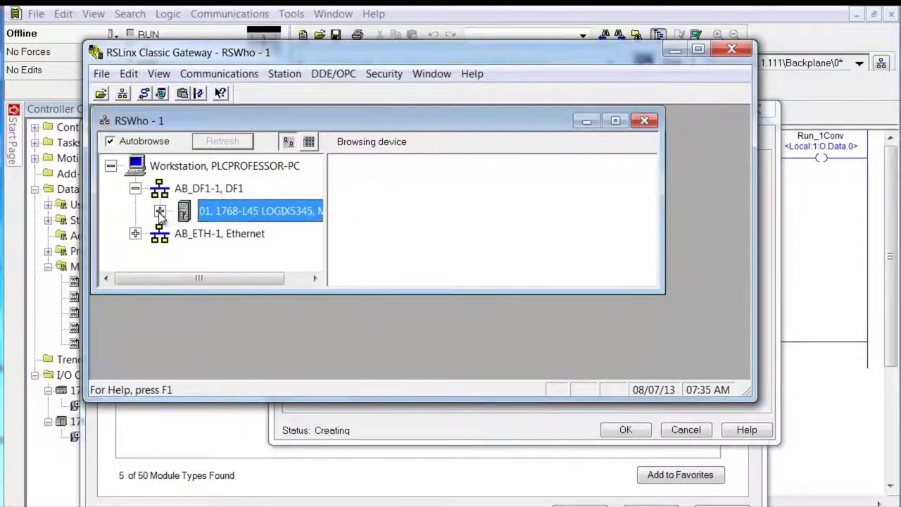
pyautogui.moveTo(392, 294); pyautogui.dragTo(402, 374)
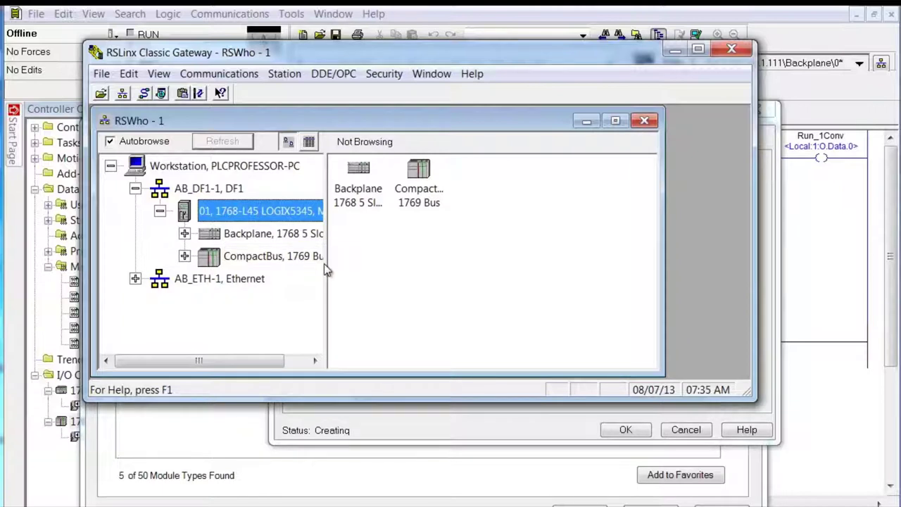
pyautogui.moveTo(325, 263); pyautogui.dragTo(369, 275)
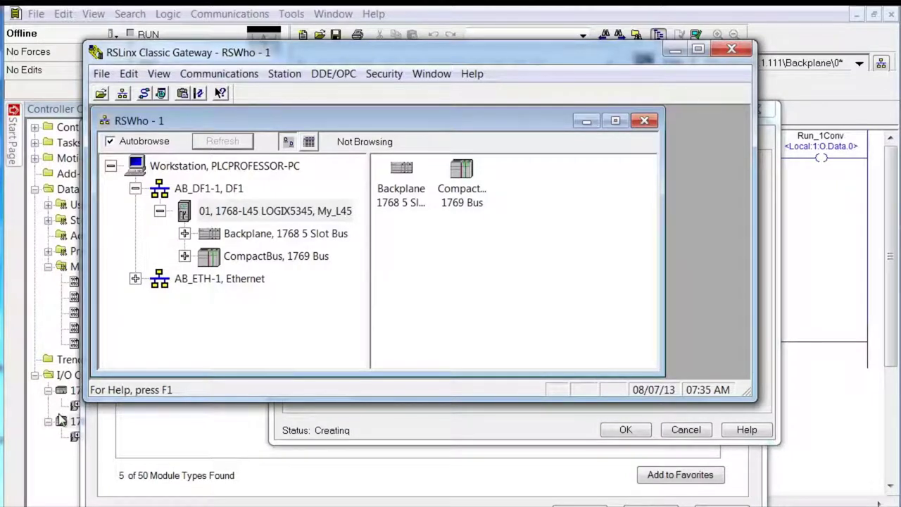
pyautogui.click(184, 258)
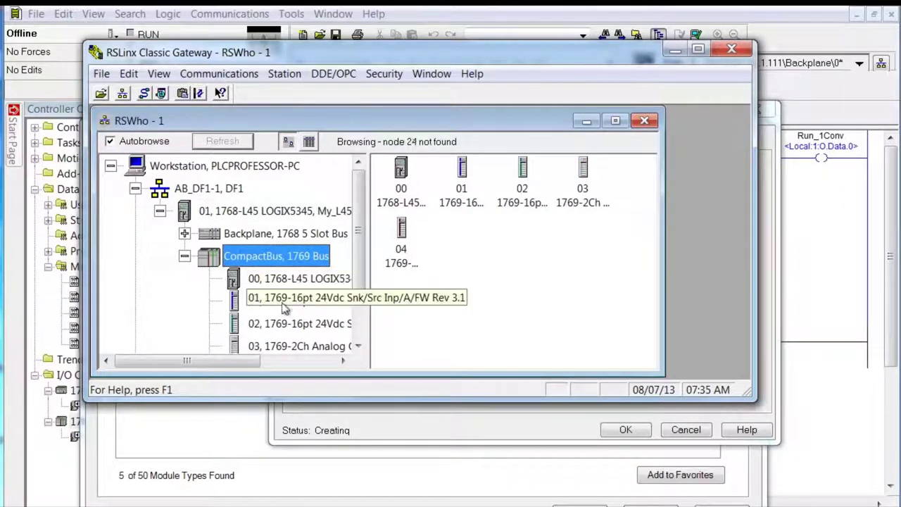
pyautogui.click(358, 344)
pyautogui.click(359, 344)
pyautogui.click(358, 345)
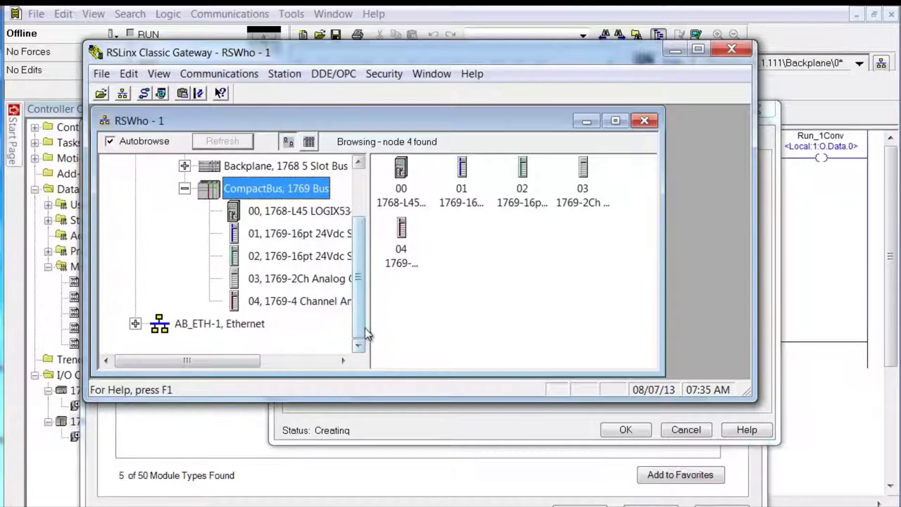
pyautogui.moveTo(373, 324); pyautogui.dragTo(444, 325)
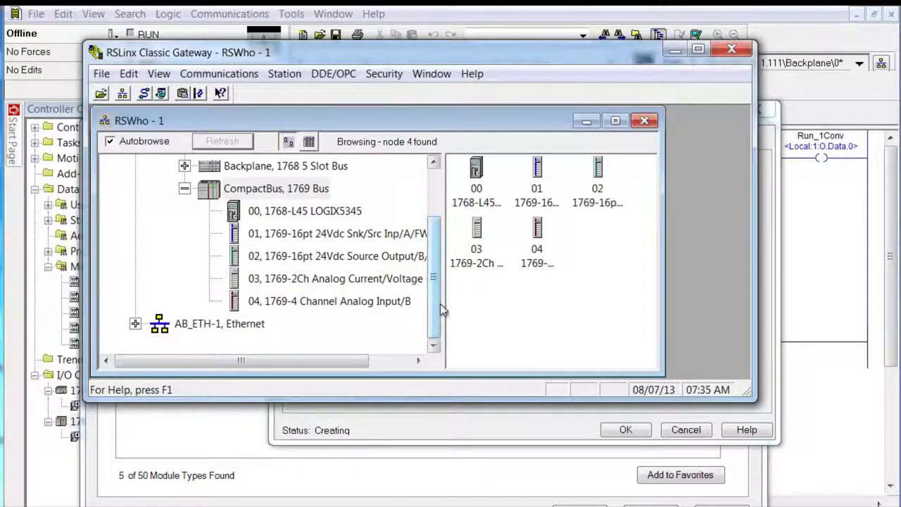
# Widen the RSWho device tree and check the device properties of the 2-channel analog output module in CompactBus slot 3.
pyautogui.moveTo(442, 303); pyautogui.dragTo(498, 304)
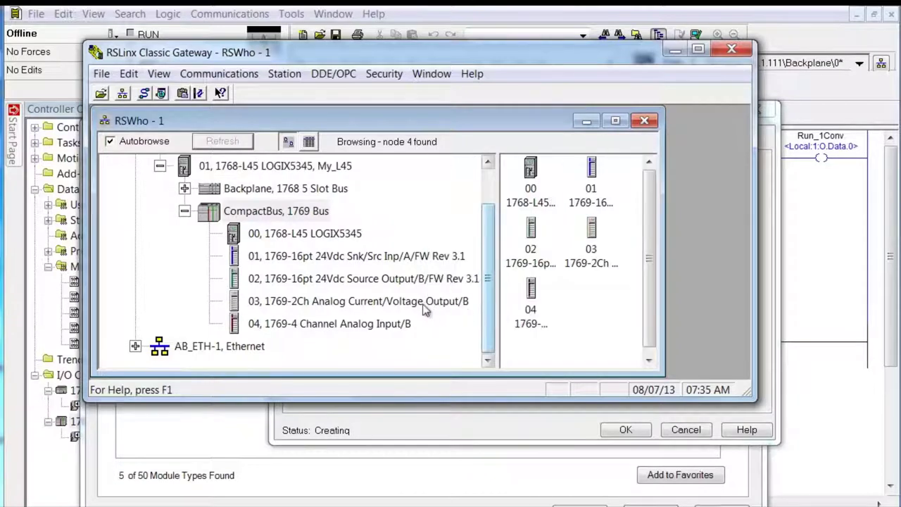
pyautogui.click(352, 304)
pyautogui.rightClick(350, 303)
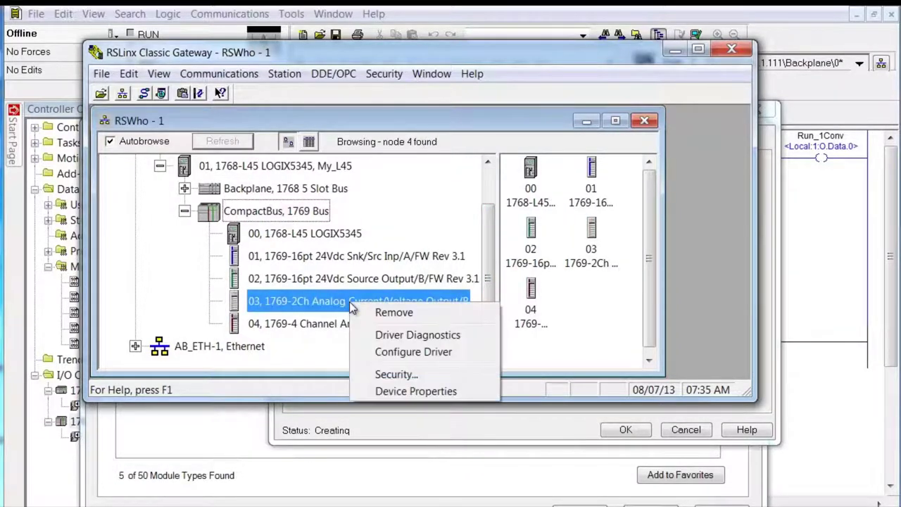
pyautogui.click(389, 393)
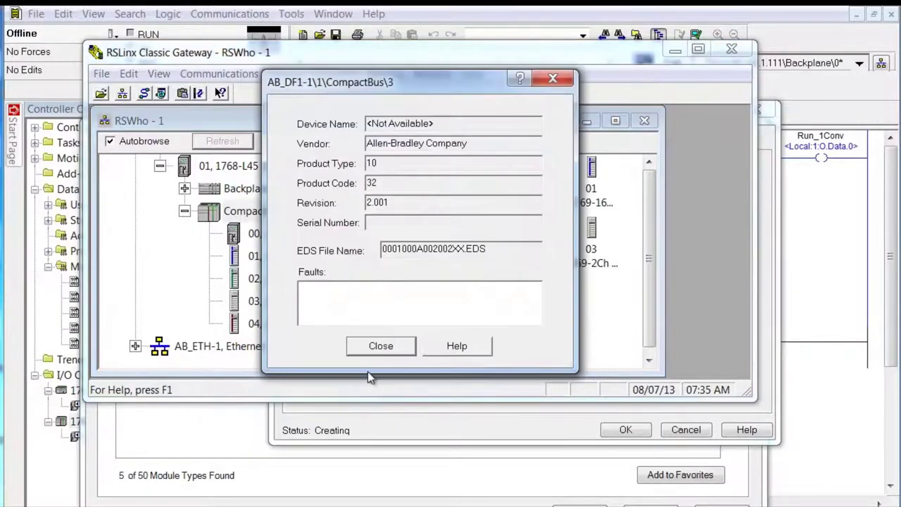
pyautogui.click(378, 345)
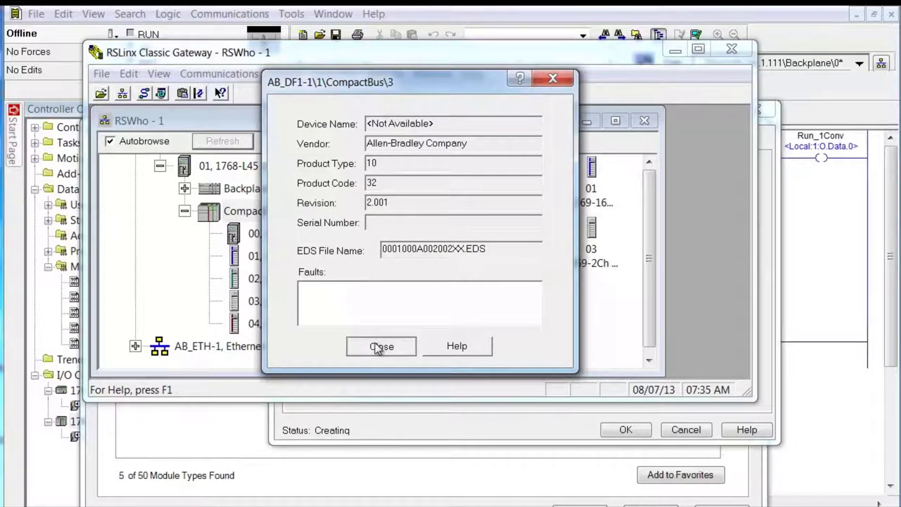
# Check the device properties of the 4-channel analog input module in CompactBus slot 4.
pyautogui.click(348, 328)
pyautogui.rightClick(347, 326)
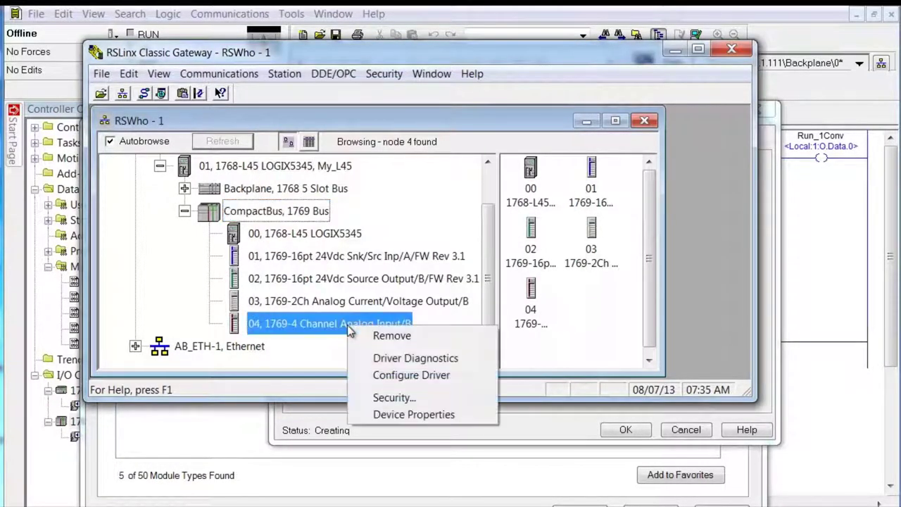
pyautogui.click(403, 414)
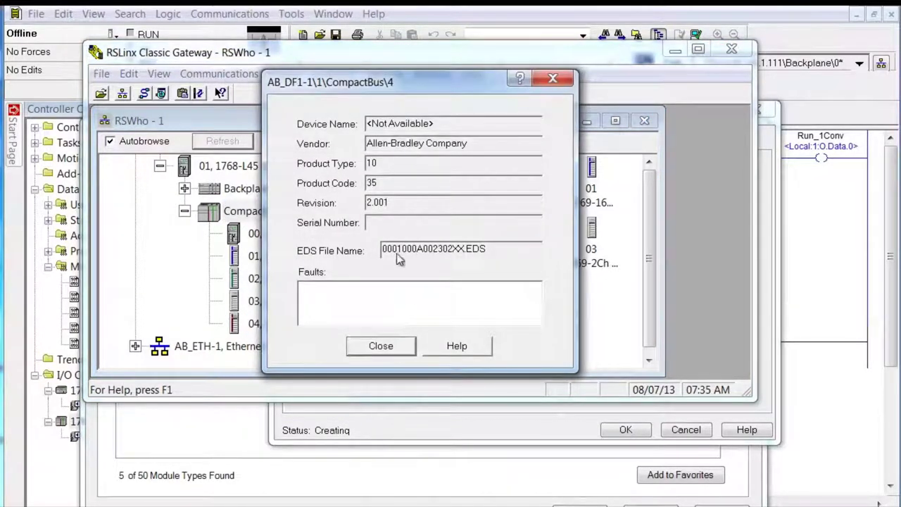
pyautogui.click(381, 345)
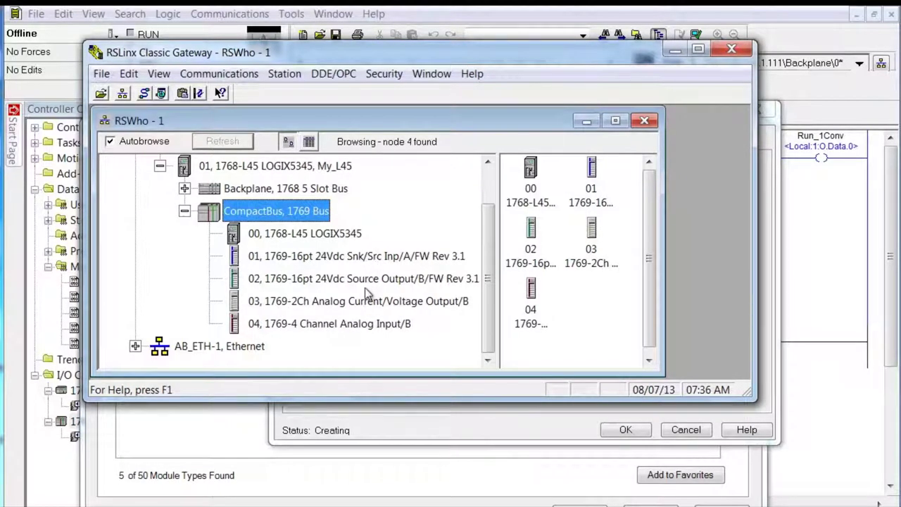
# Close the RSWho browser, return to RSLogix 5000, and accept the DC_In01 definition change to create the module.
pyautogui.click(637, 123)
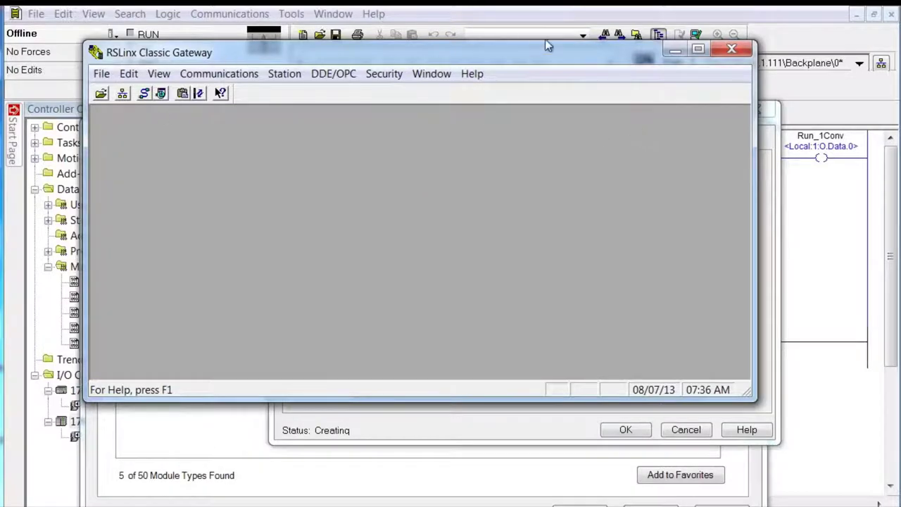
pyautogui.click(674, 51)
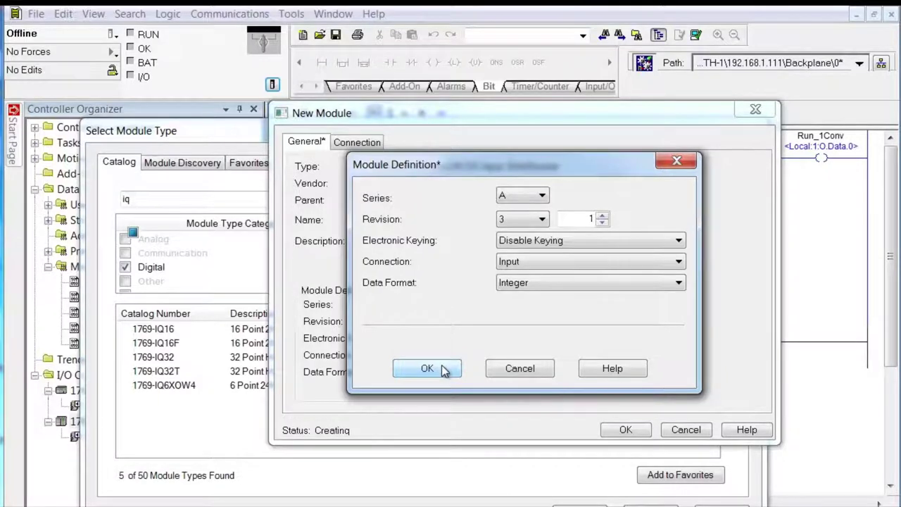
pyautogui.click(444, 372)
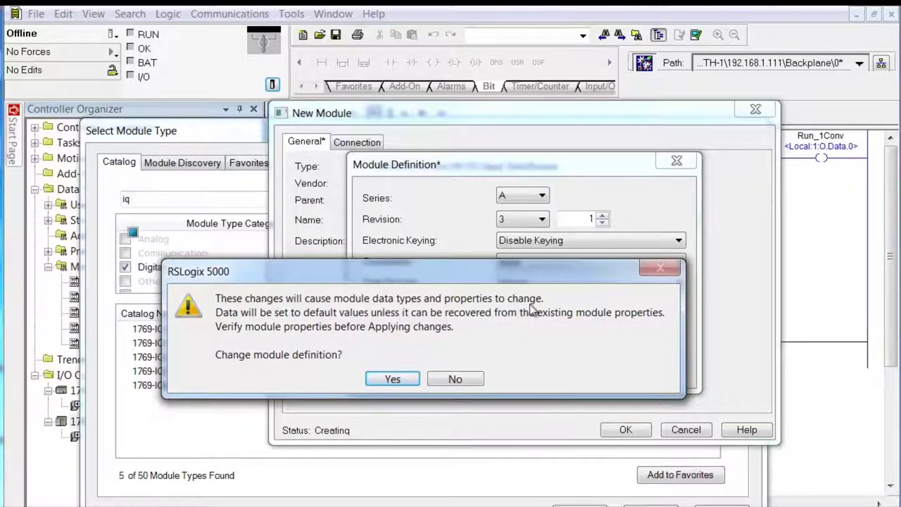
pyautogui.click(393, 380)
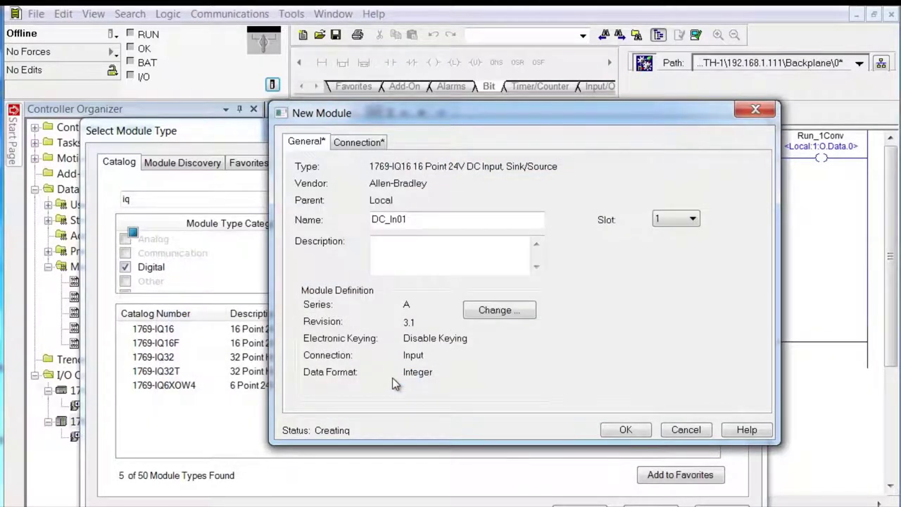
pyautogui.click(639, 432)
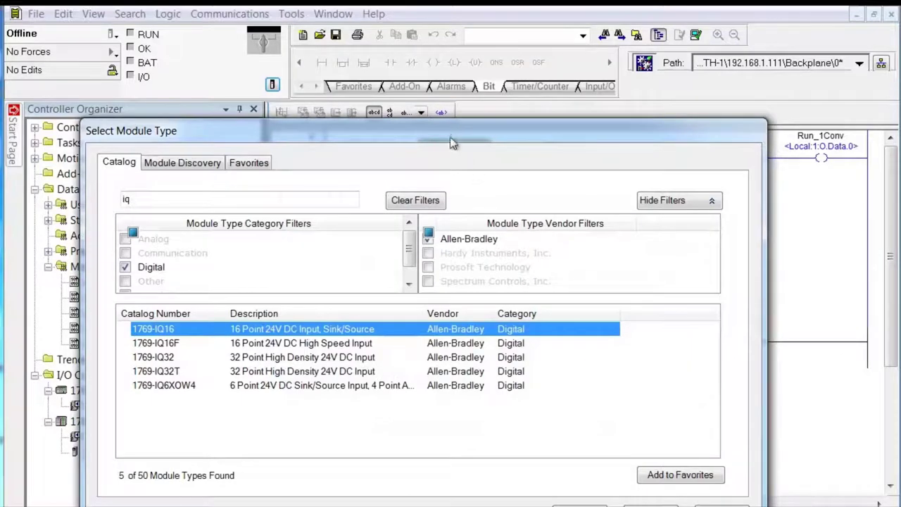
# Search the module catalog for "ob" and start a new 1769-OB16 16-point 24V DC output module named DC_Out02.
pyautogui.moveTo(450, 136); pyautogui.dragTo(570, 89)
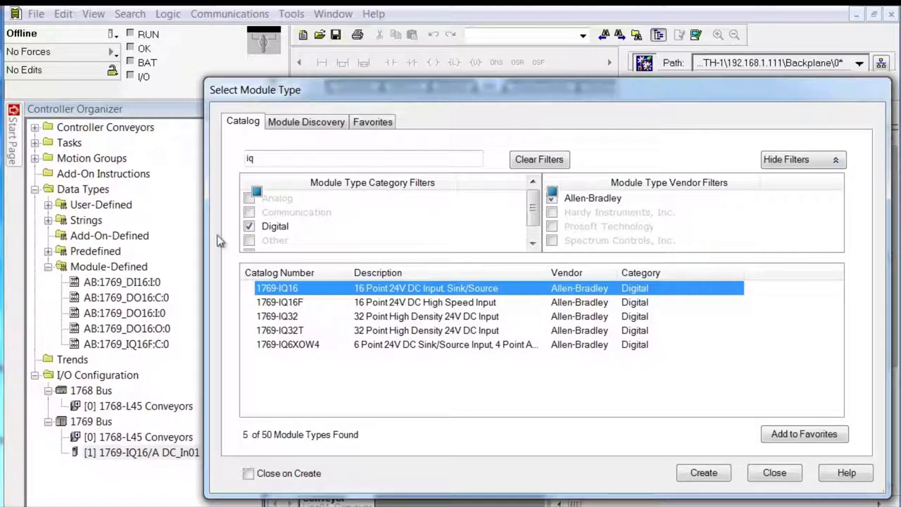
pyautogui.click(251, 159)
pyautogui.doubleClick(250, 159)
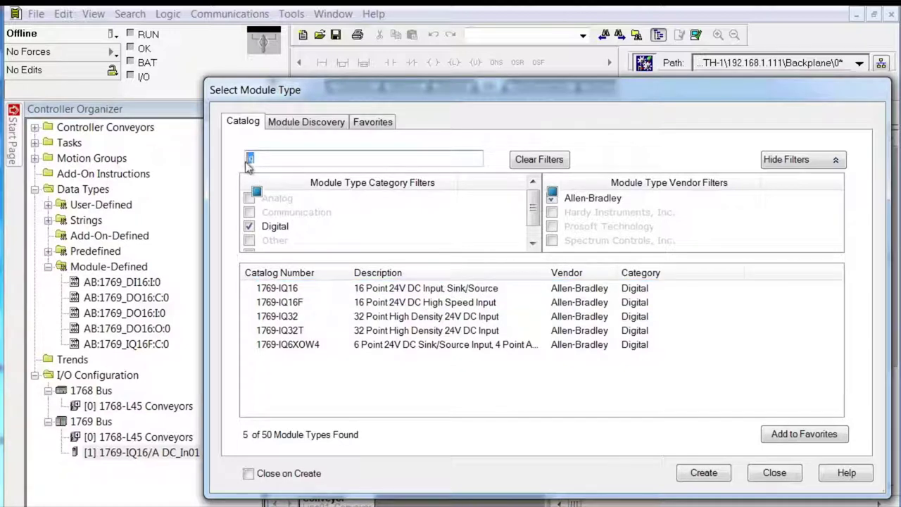
pyautogui.press('BackSpace')
pyautogui.write('ob')
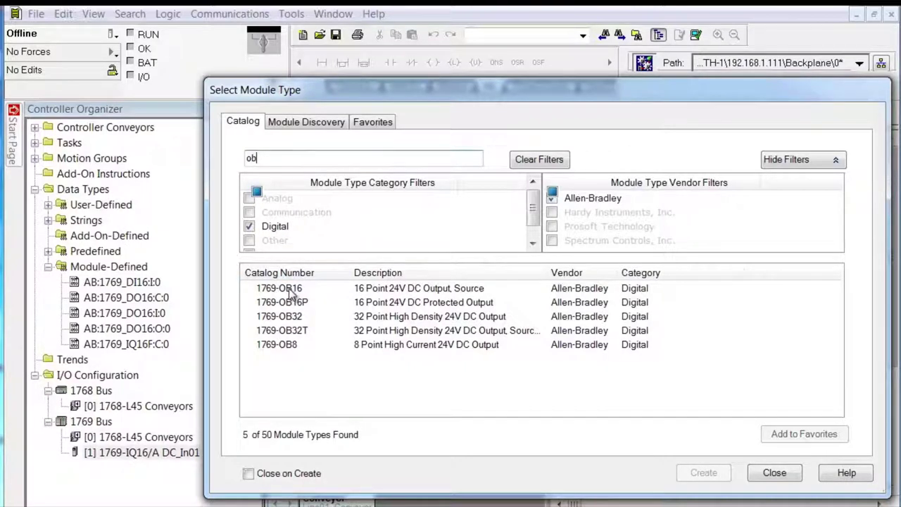
pyautogui.click(290, 291)
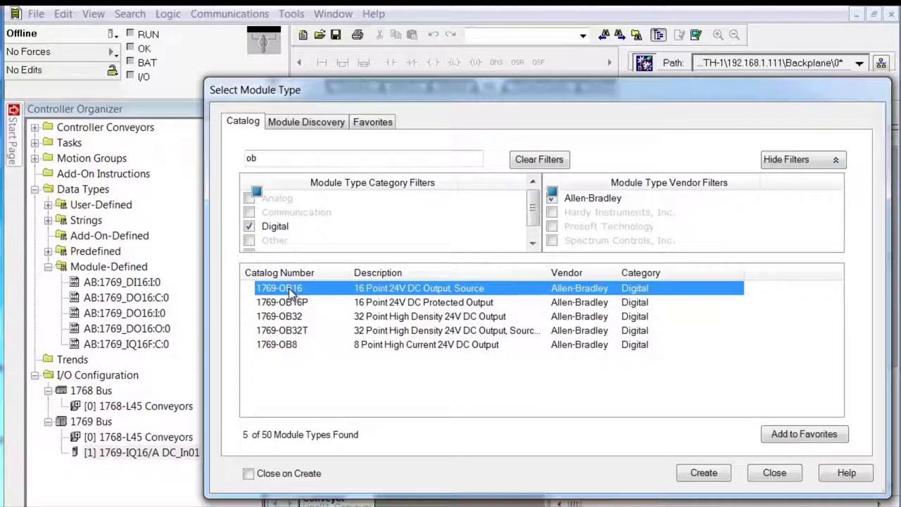
pyautogui.click(713, 473)
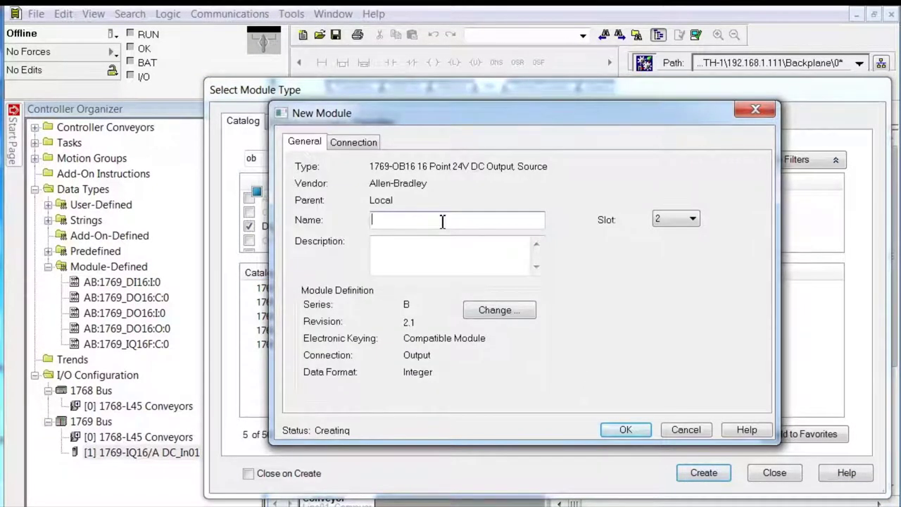
pyautogui.write('DC')
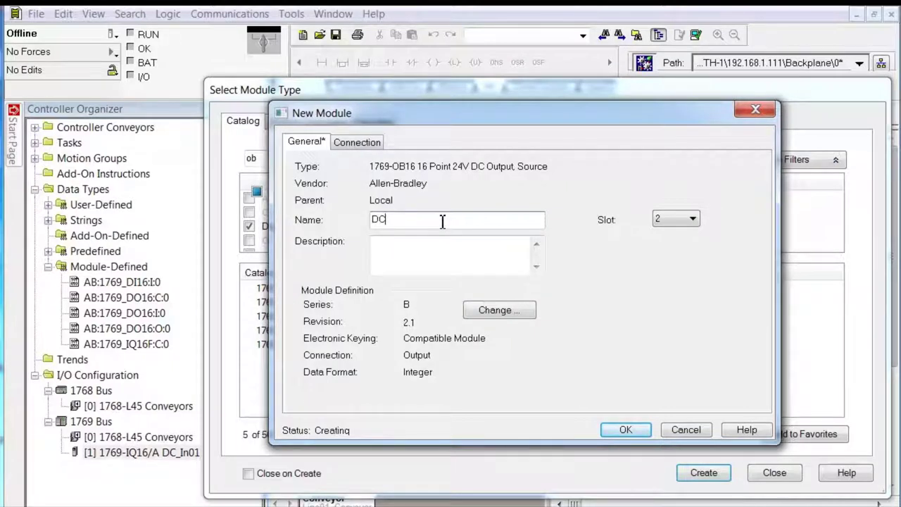
pyautogui.write('_Out02')
# Set the DC_Out02 definition to major revision 3 and Disable Keying, create the module, and close the module catalog.
pyautogui.click(515, 311)
pyautogui.click(544, 220)
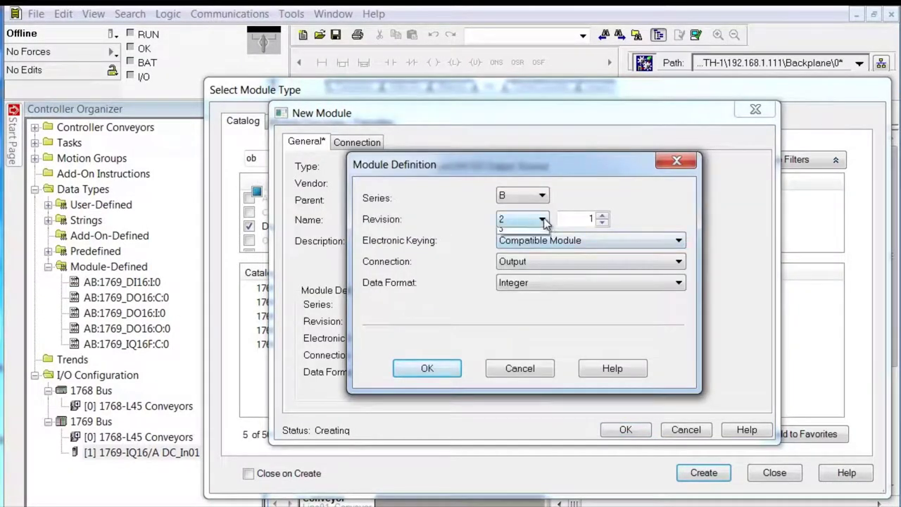
pyautogui.click(533, 241)
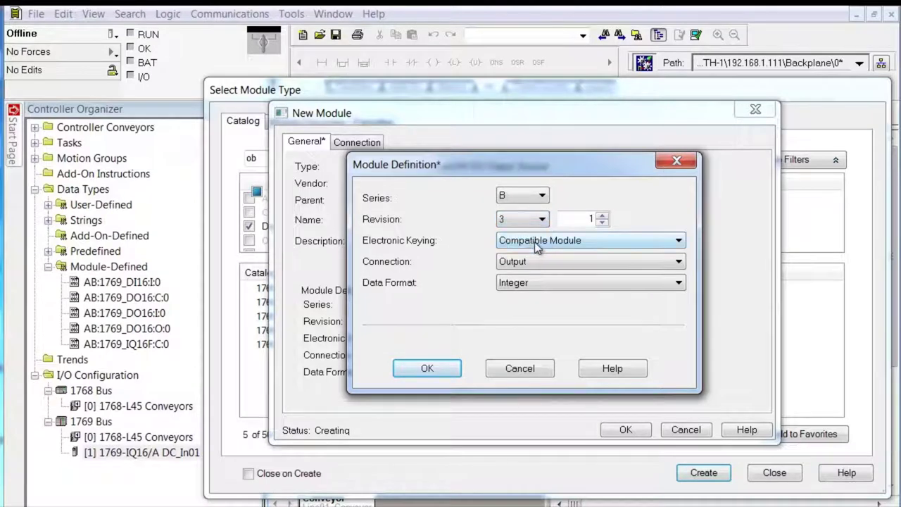
pyautogui.click(535, 243)
pyautogui.click(535, 275)
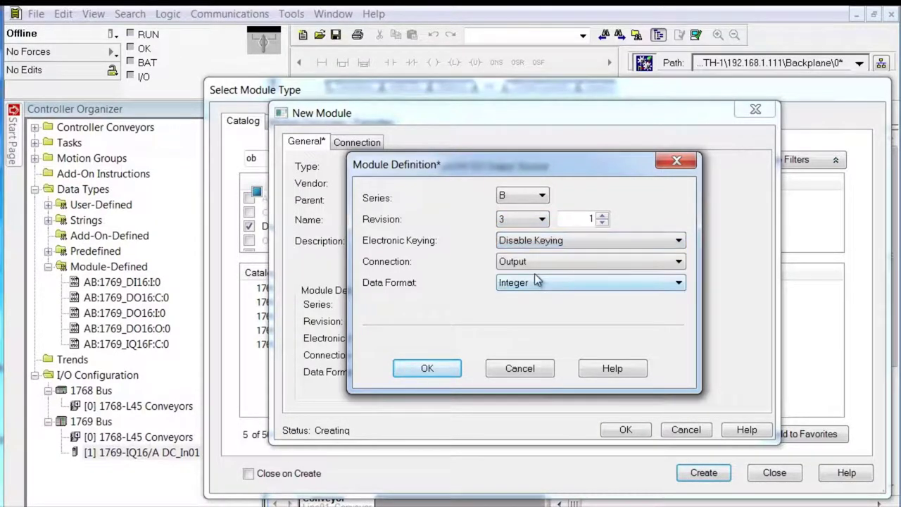
pyautogui.click(626, 243)
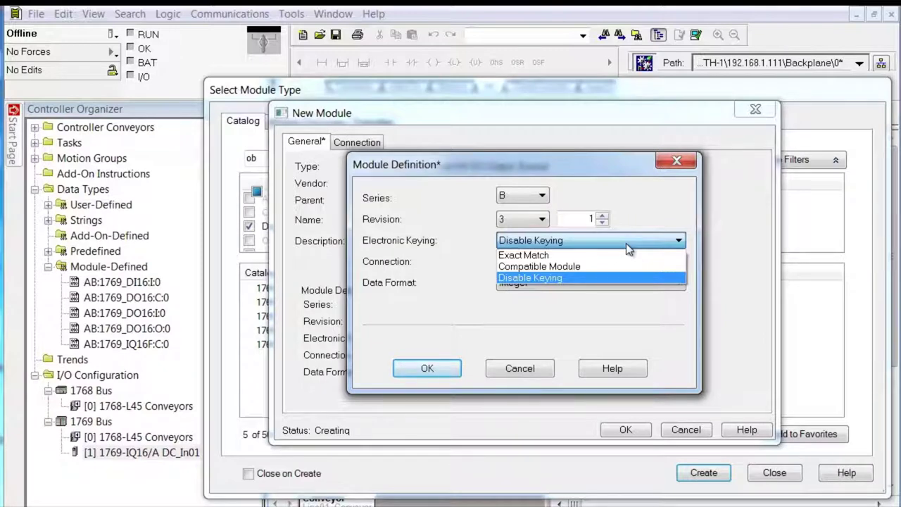
pyautogui.click(448, 372)
pyautogui.click(448, 372)
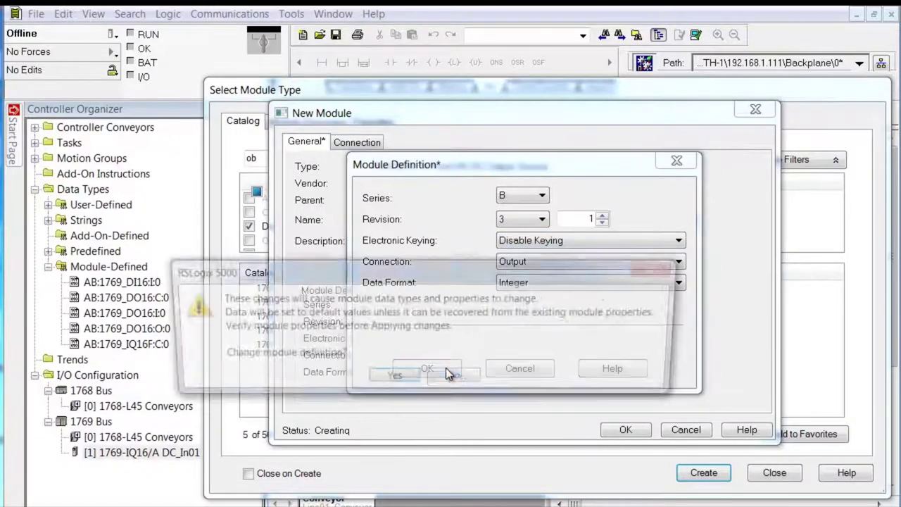
pyautogui.click(409, 379)
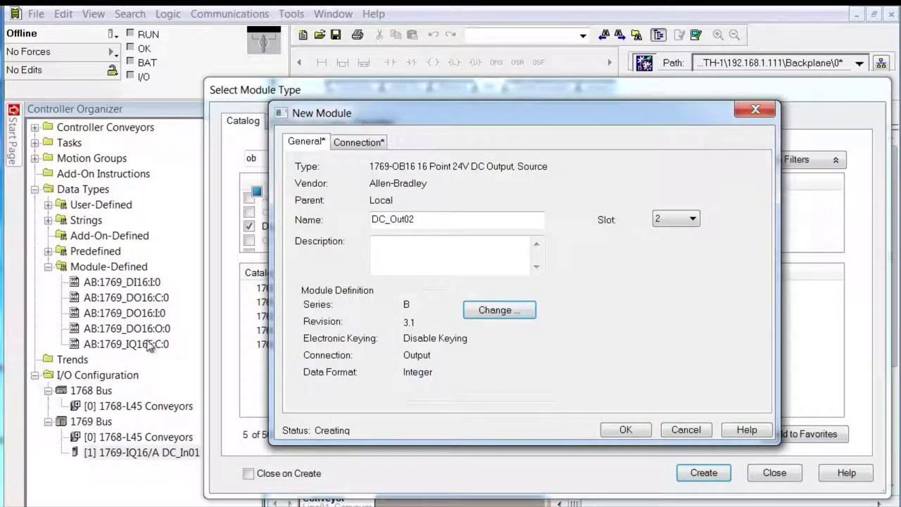
pyautogui.click(624, 431)
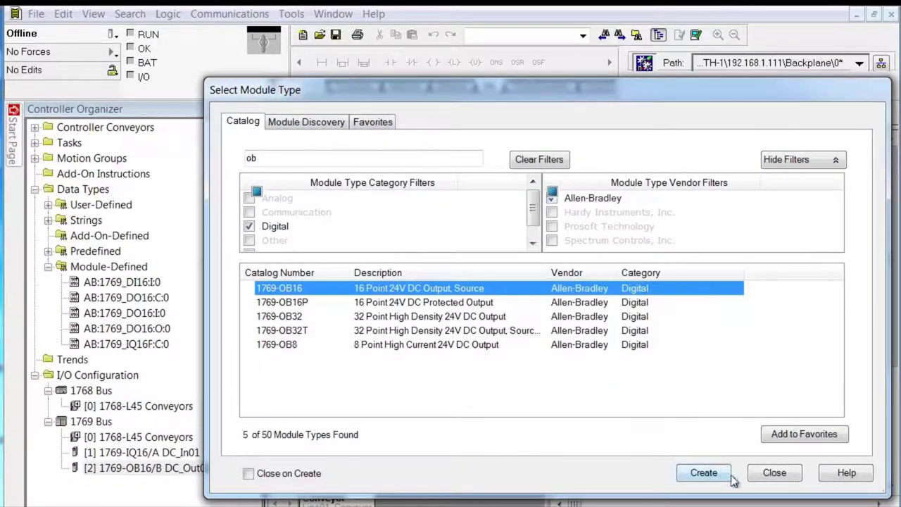
pyautogui.click(760, 478)
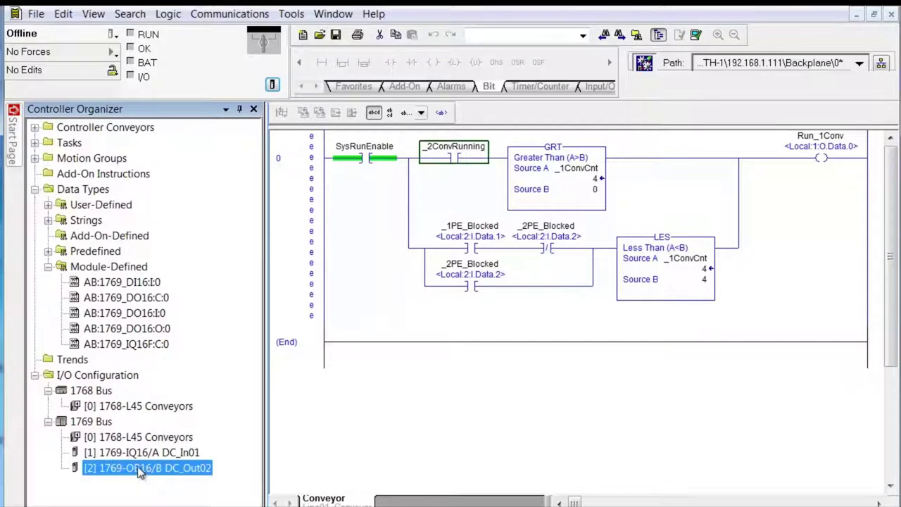
# Open the new-module catalog for the 1769 Bus and filter the module types to the Digital category only.
pyautogui.rightClick(105, 421)
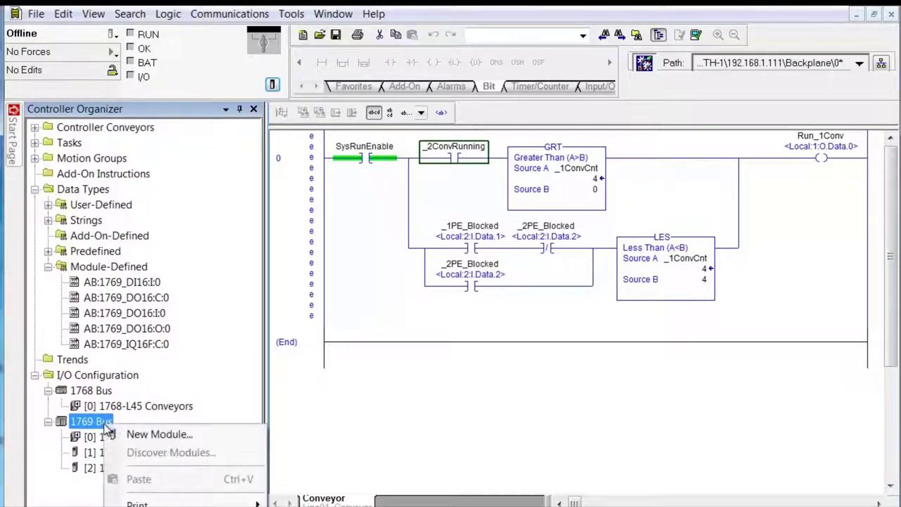
pyautogui.click(160, 434)
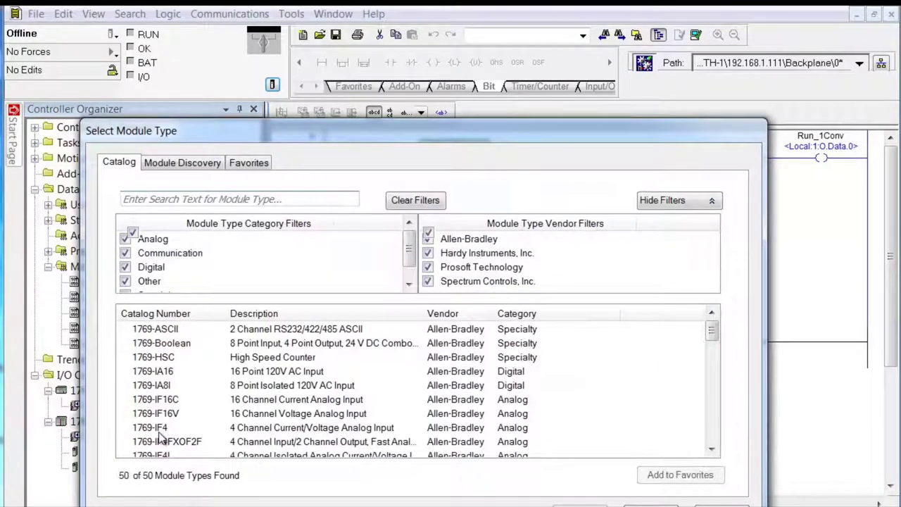
pyautogui.click(177, 200)
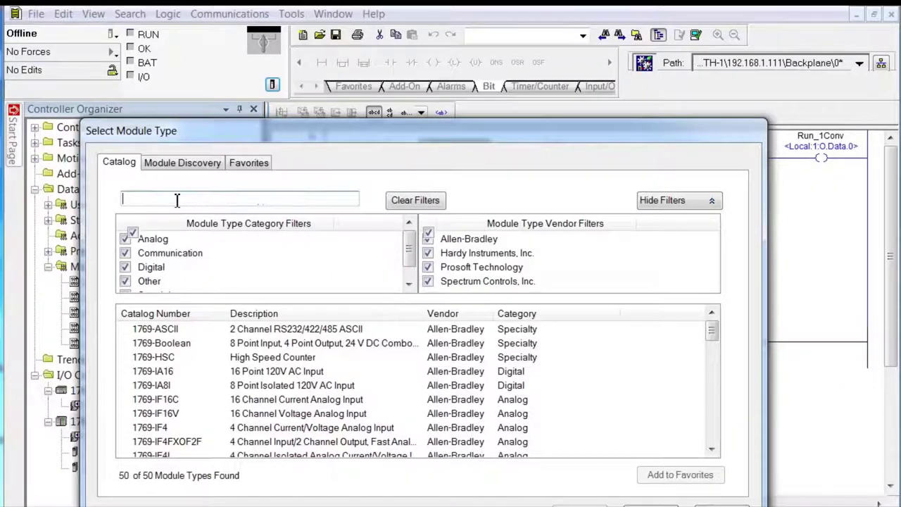
pyautogui.scroll(-1, 131, 254)
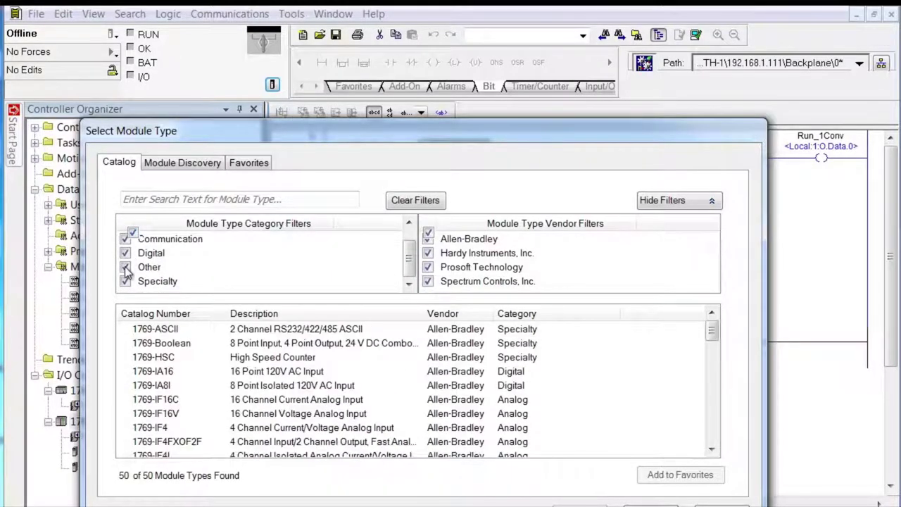
pyautogui.click(126, 268)
pyautogui.click(125, 281)
pyautogui.click(125, 253)
pyautogui.click(127, 239)
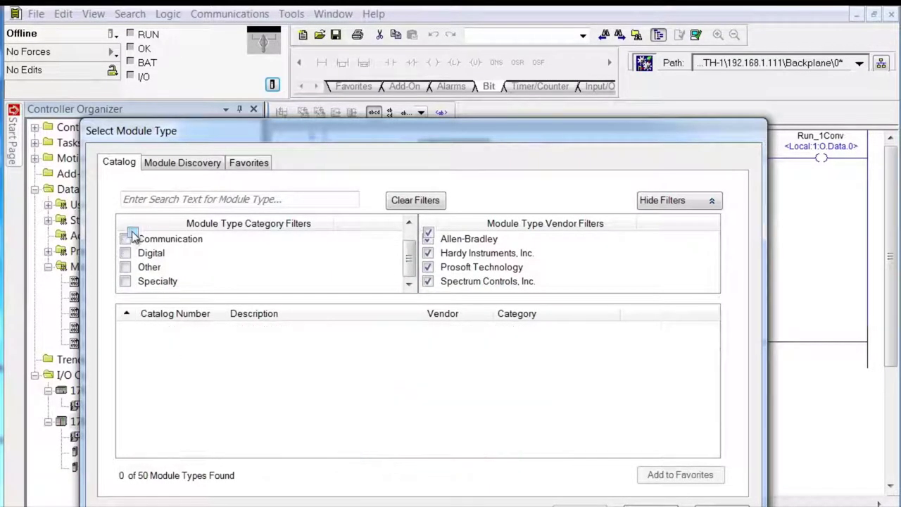
pyautogui.click(125, 255)
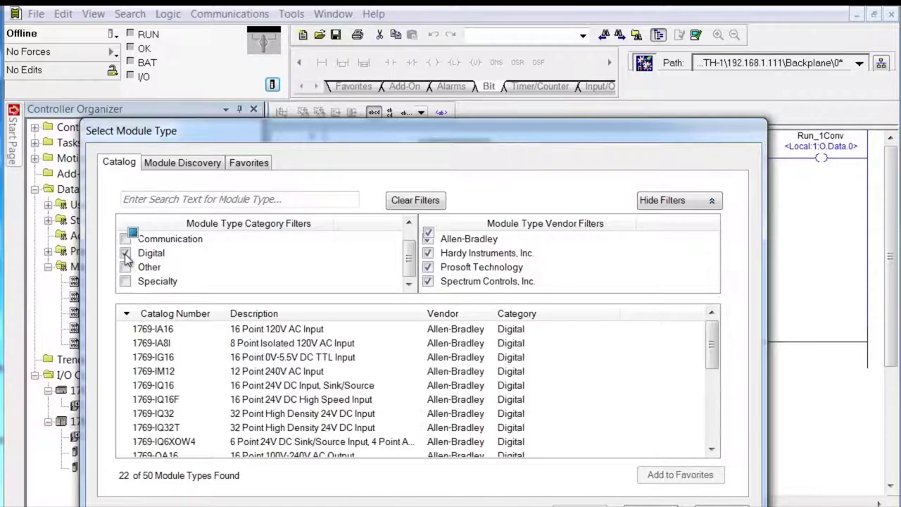
# Start a new 1769-IA16 16-point 120V AC input module and name it AC_In03.
pyautogui.doubleClick(272, 330)
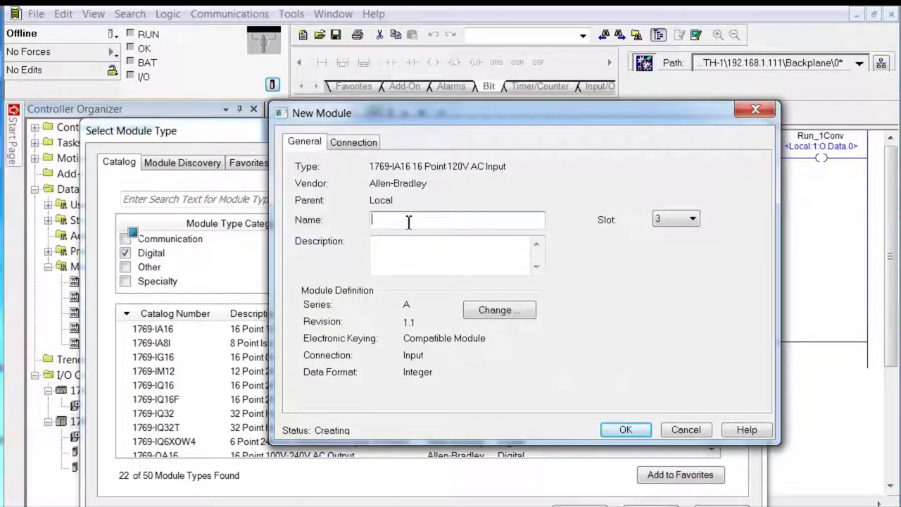
pyautogui.write('AC')
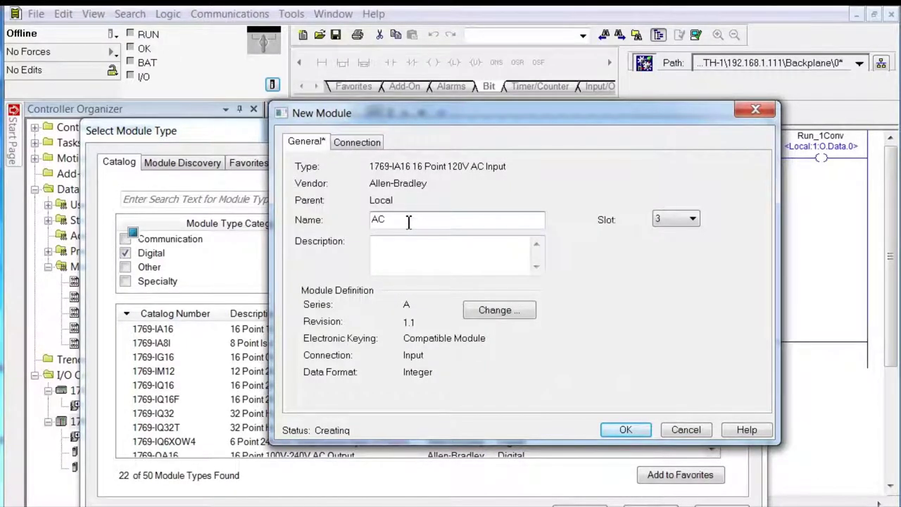
pyautogui.write('_In03')
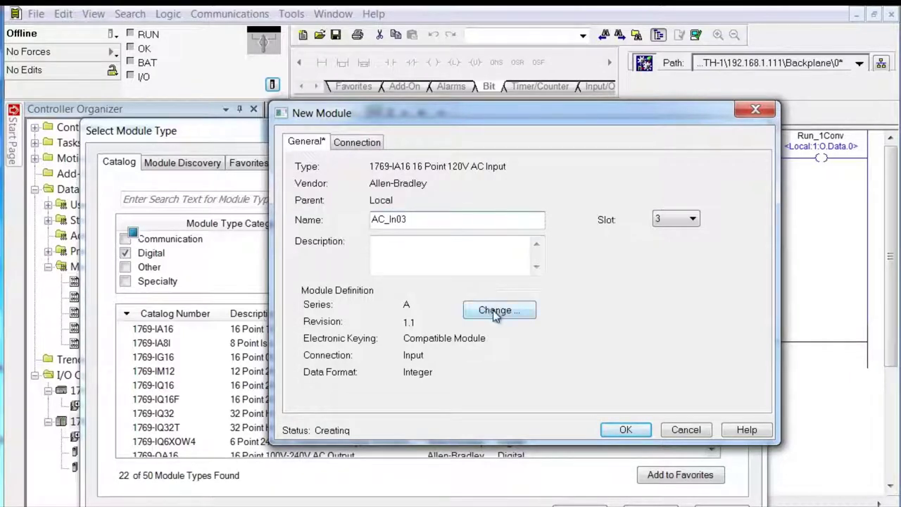
# Create the AC_In03 module in slot 3, dismiss the additional new 1769-IA16 module, and close the module catalog.
pyautogui.click(632, 438)
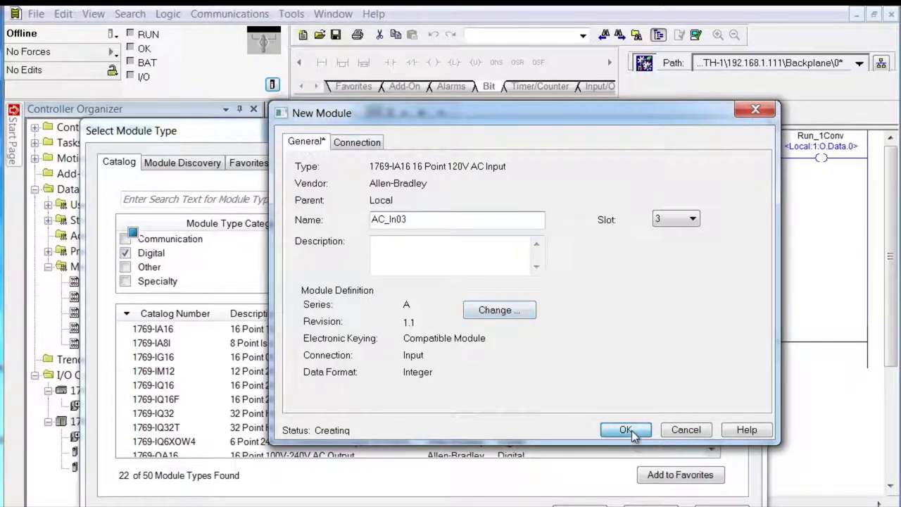
pyautogui.click(595, 505)
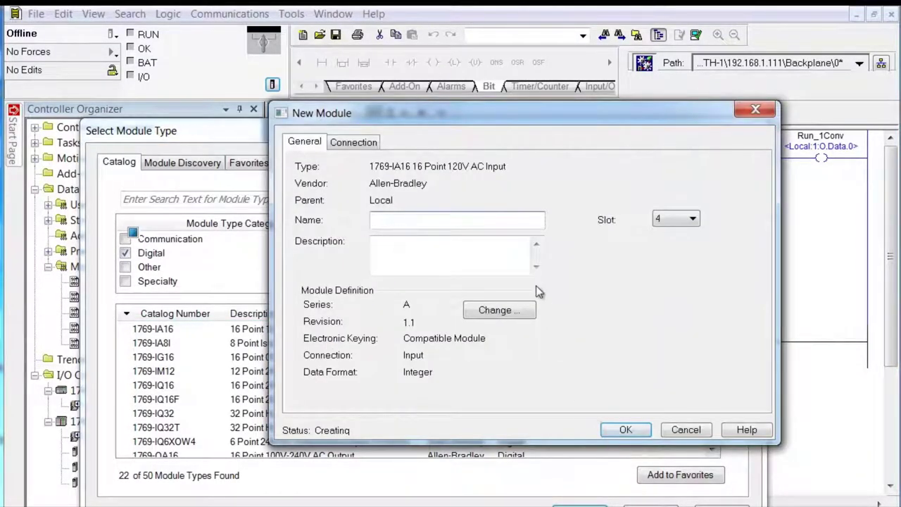
pyautogui.click(682, 431)
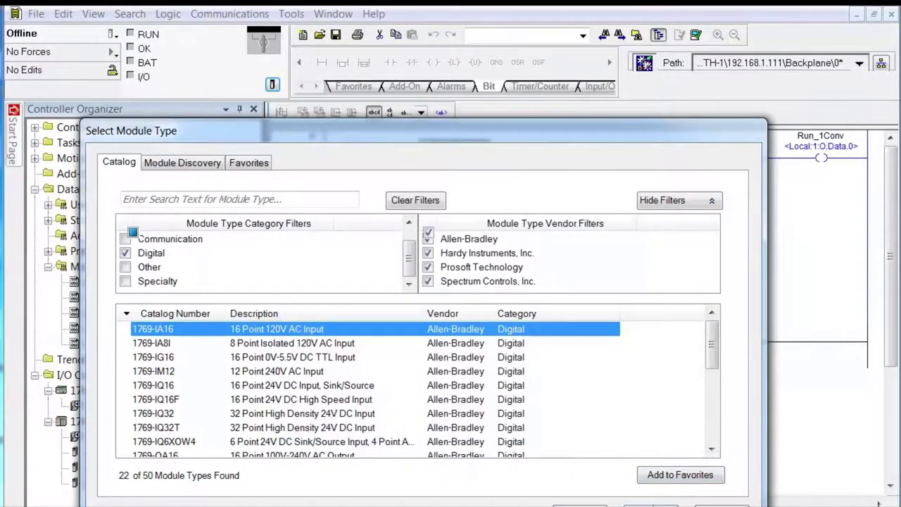
pyautogui.click(651, 504)
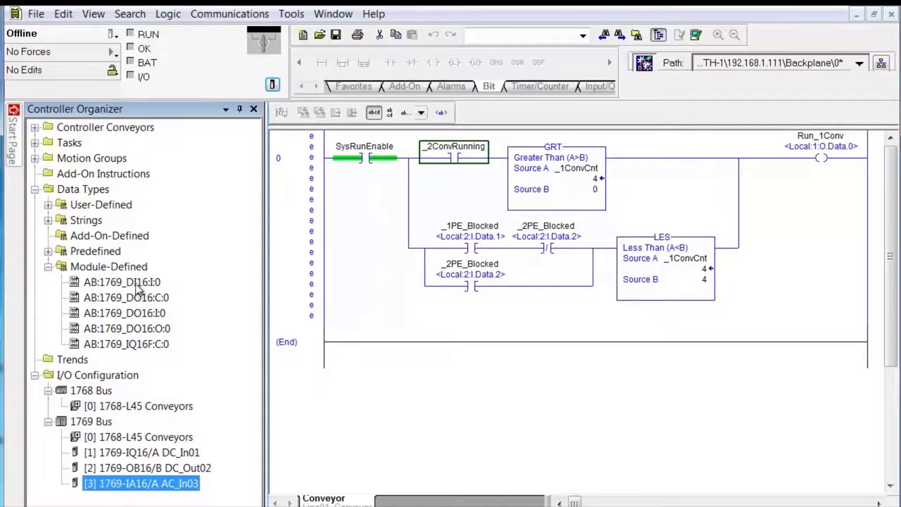
# Delete the 1769-IA16 module AC_In03 in slot 3 from the 1769 Bus.
pyautogui.rightClick(140, 485)
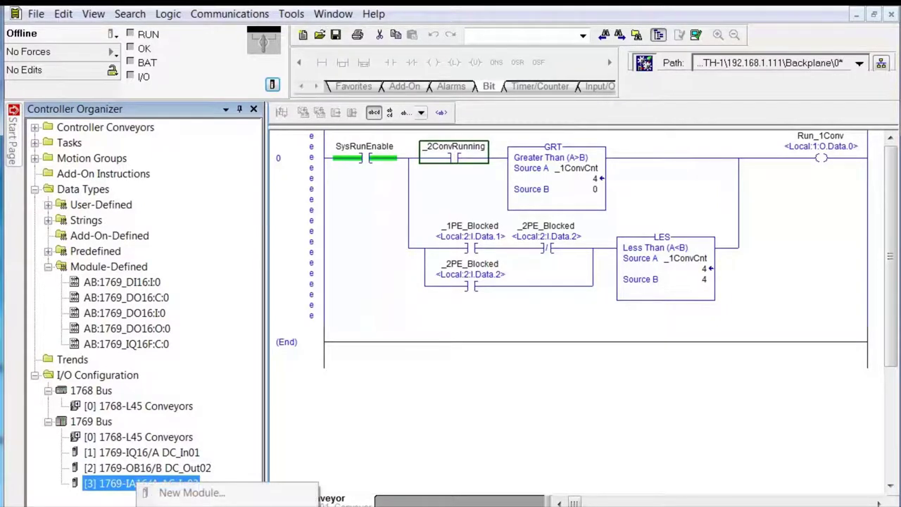
pyautogui.press('Delete')
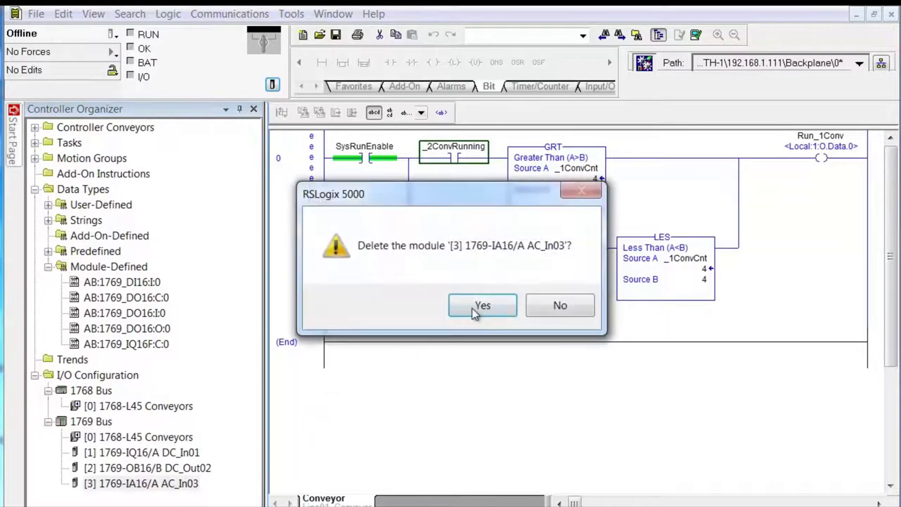
pyautogui.click(473, 307)
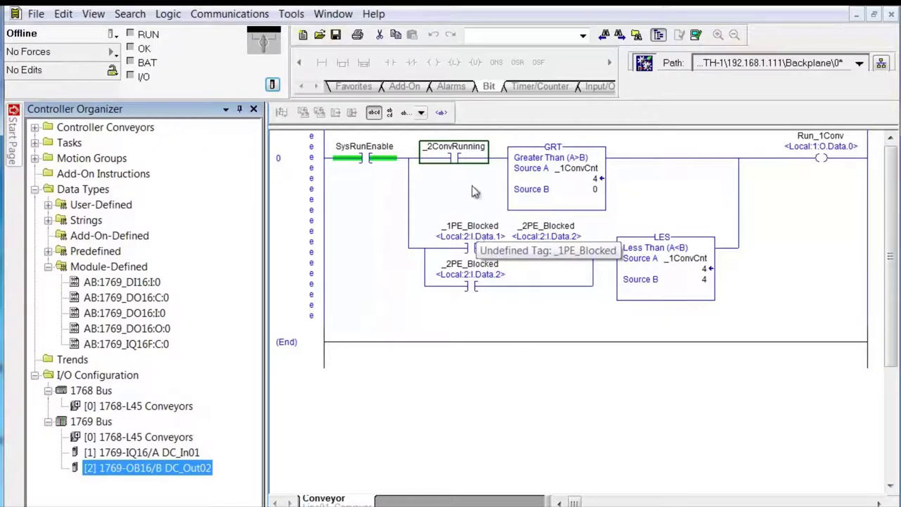
# Open the properties of the _2ConvRunning tag from rung 0 and change its type to Alias.
pyautogui.rightClick(469, 151)
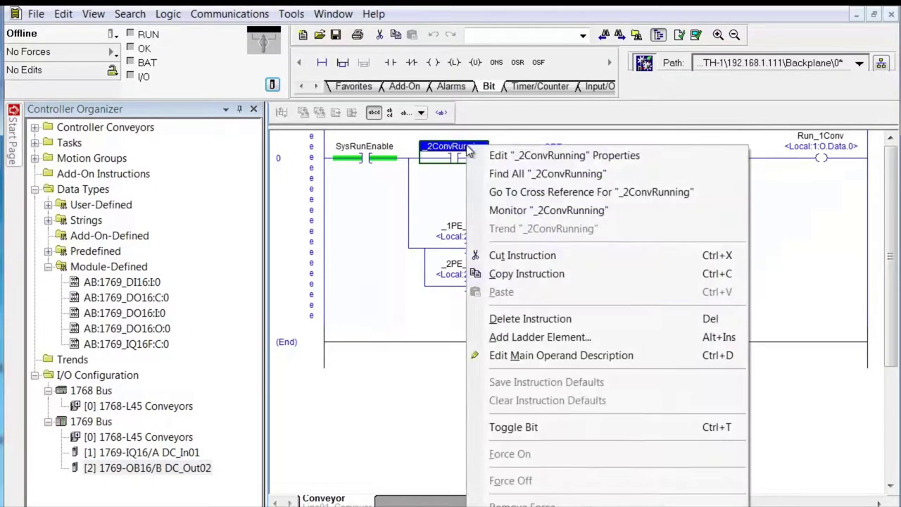
pyautogui.click(514, 153)
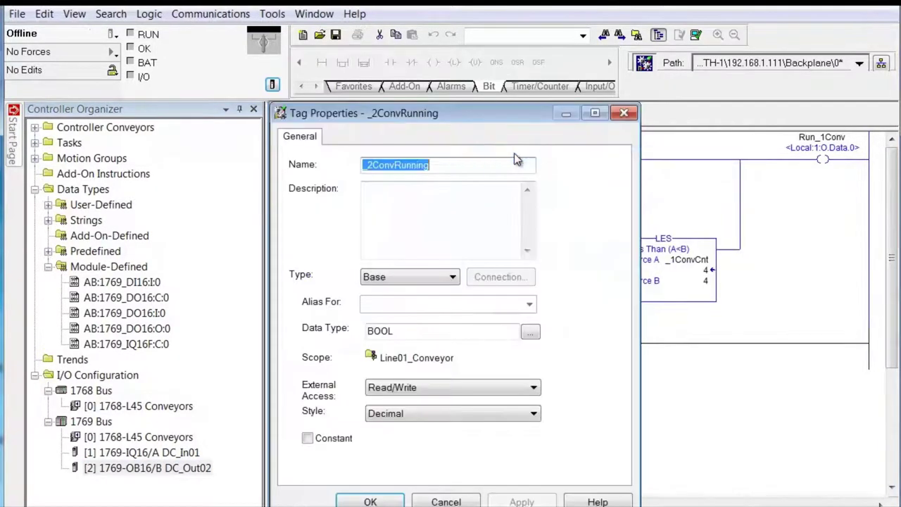
pyautogui.click(454, 278)
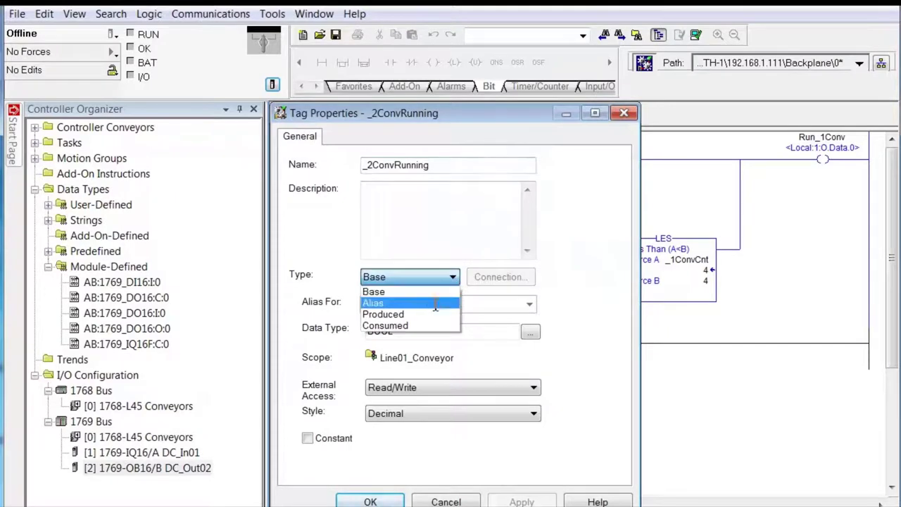
pyautogui.click(433, 303)
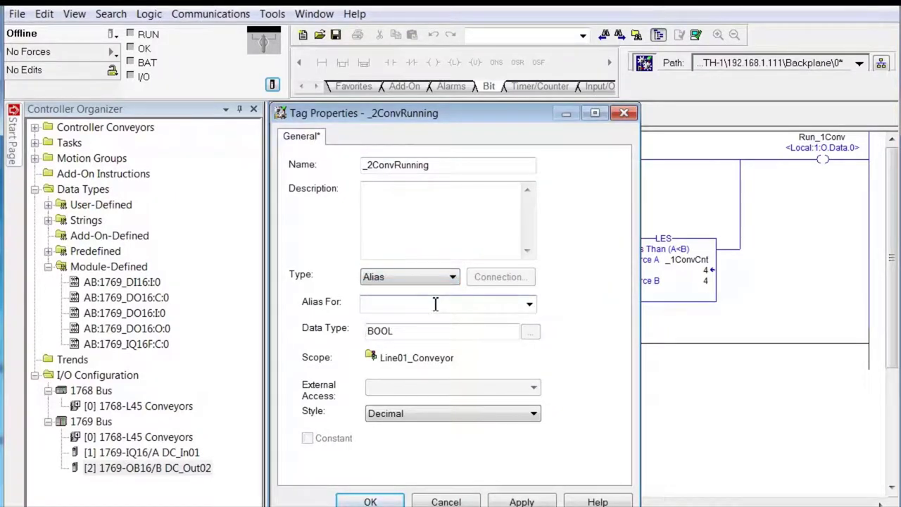
# Alias _2ConvRunning to bit 0 of the slot 1 input data, Local:1:I.Data.0, and apply the tag properties.
pyautogui.click(530, 304)
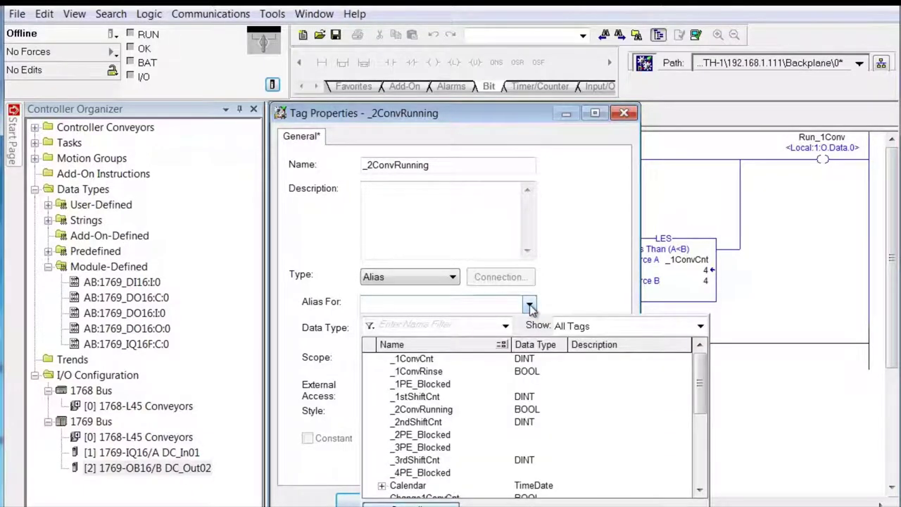
pyautogui.click(469, 308)
pyautogui.write('Local:1:I')
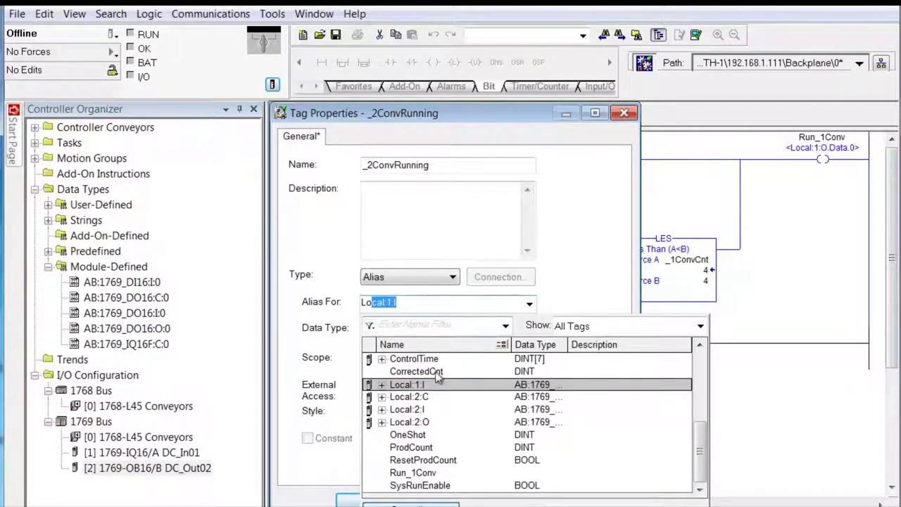
pyautogui.click(382, 385)
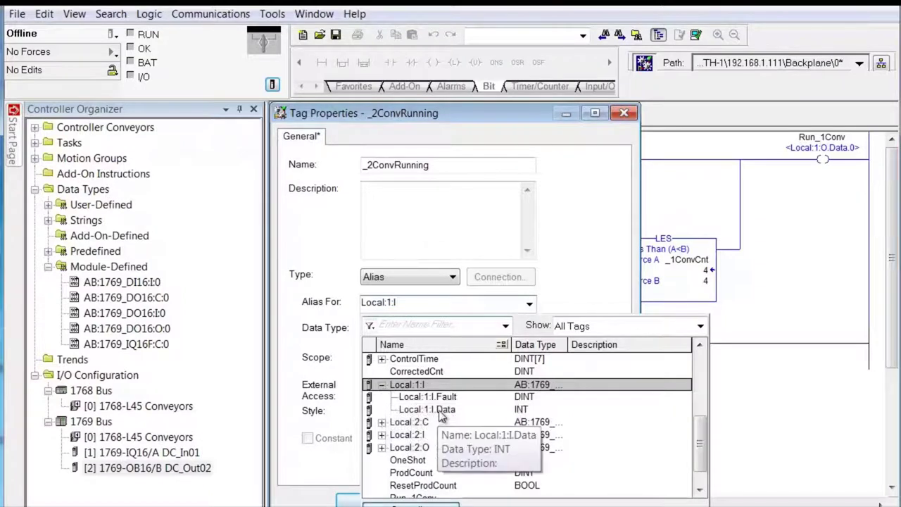
pyautogui.click(440, 411)
pyautogui.click(506, 410)
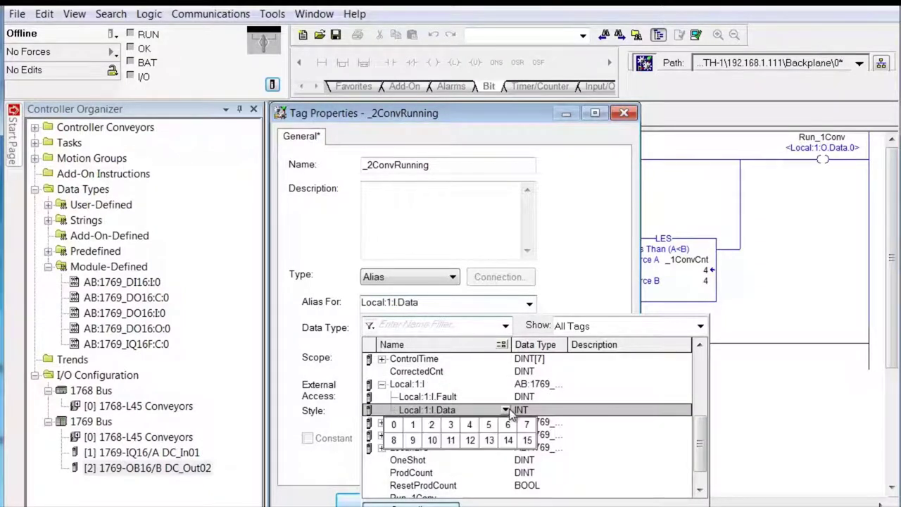
pyautogui.click(394, 426)
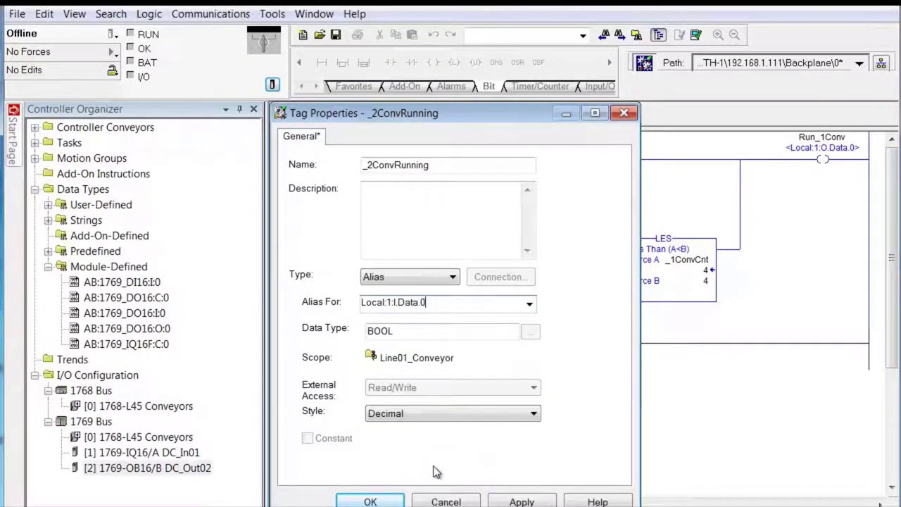
pyautogui.click(522, 502)
pyautogui.click(370, 502)
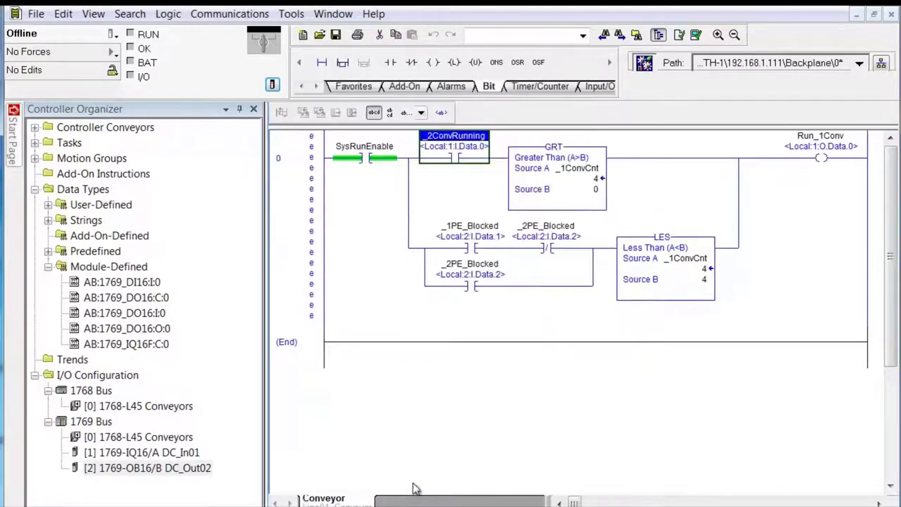
# Set the alias of the Run_1Conv output coil's tag to Local:2:O.Data.0 and apply the change.
pyautogui.rightClick(820, 143)
pyautogui.click(856, 147)
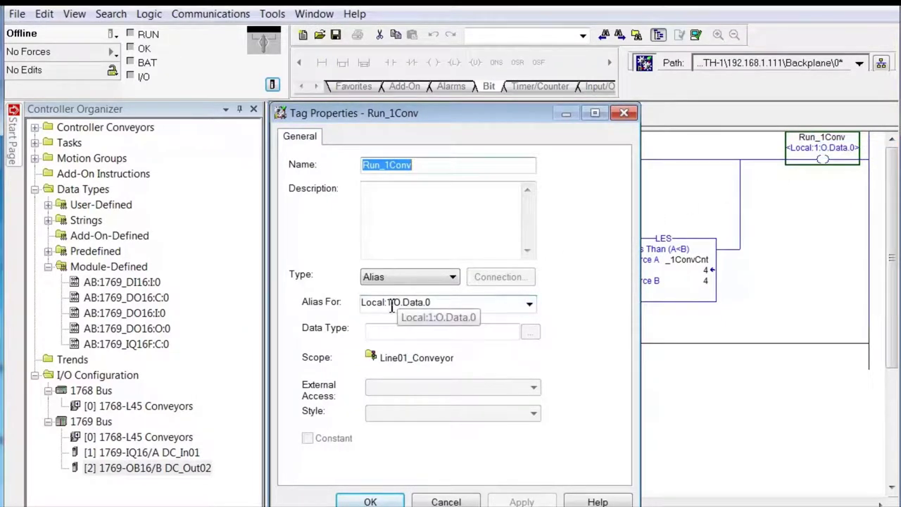
pyautogui.moveTo(393, 303); pyautogui.dragTo(389, 303)
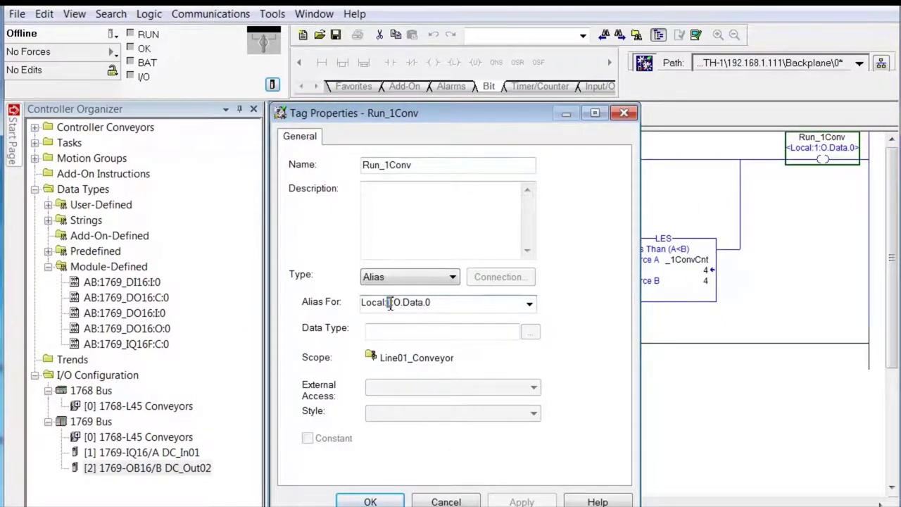
pyautogui.write('2')
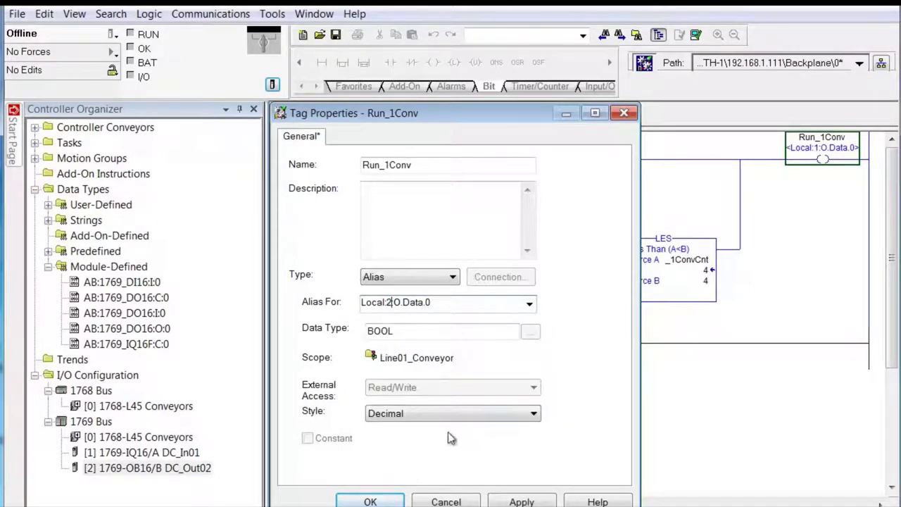
pyautogui.click(522, 501)
pyautogui.click(396, 502)
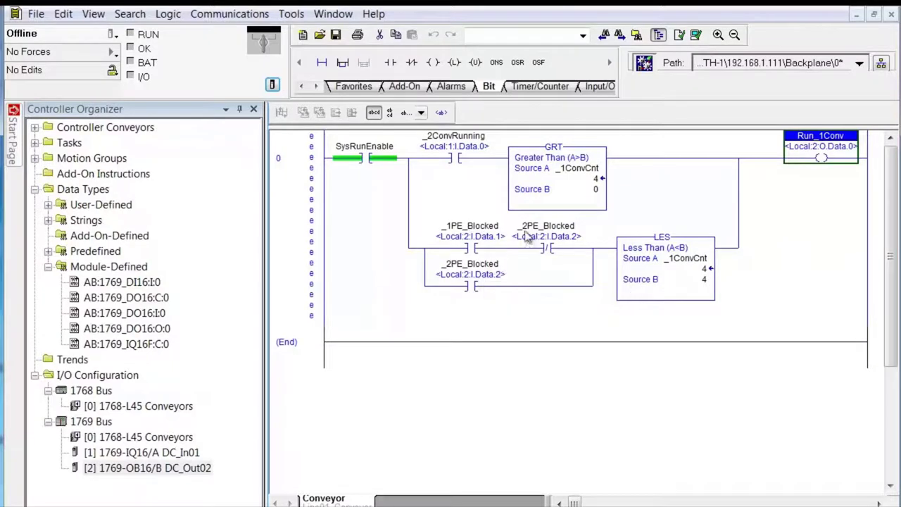
pyautogui.click(470, 241)
pyautogui.click(470, 242)
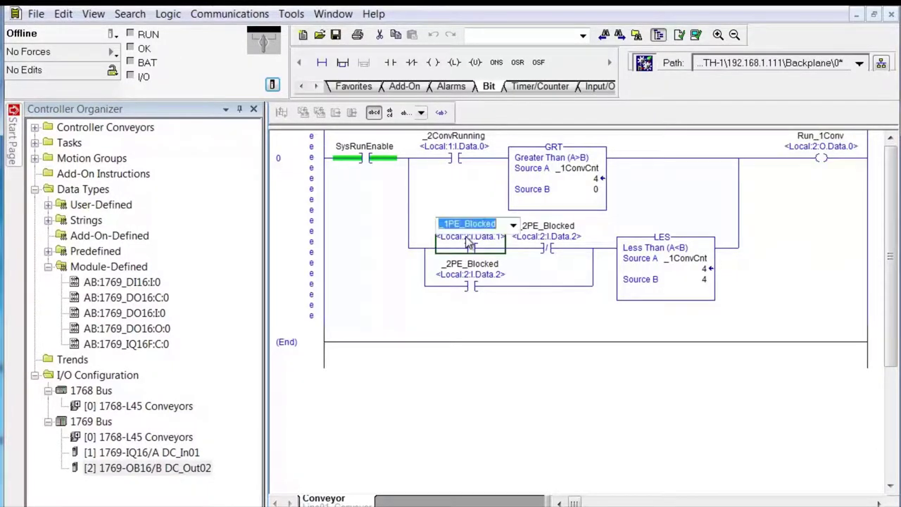
pyautogui.press('Return')
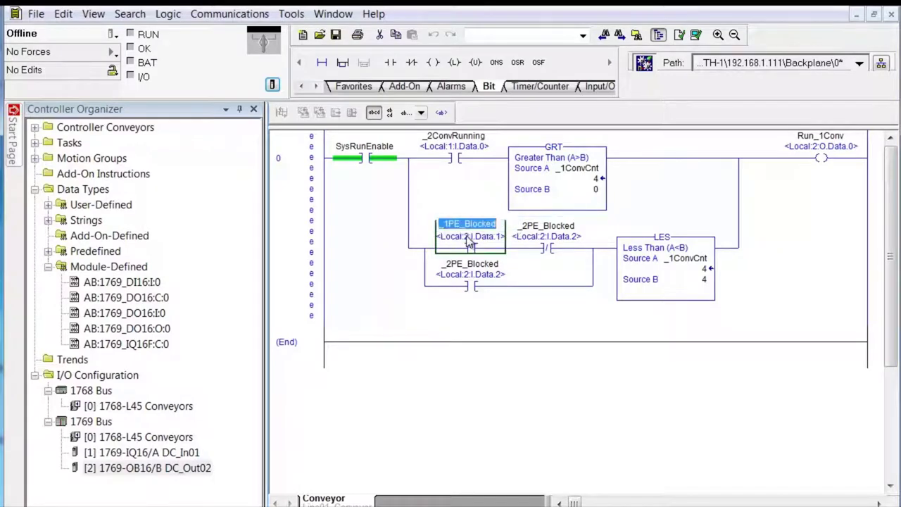
pyautogui.click(470, 240)
pyautogui.click(470, 240)
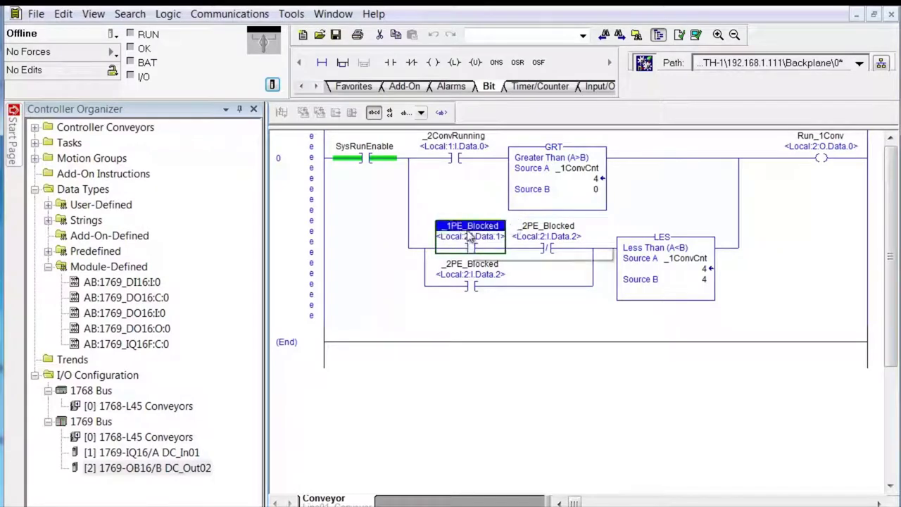
# Set the alias of the _1PE_Blocked tag to Local:1:I.Data.1 in its tag properties and apply the change.
pyautogui.rightClick(470, 240)
pyautogui.click(517, 243)
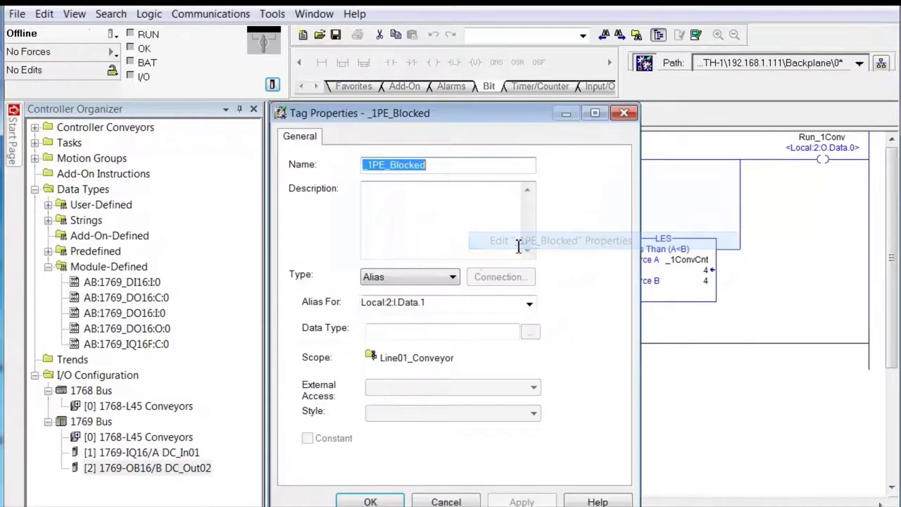
pyautogui.click(394, 304)
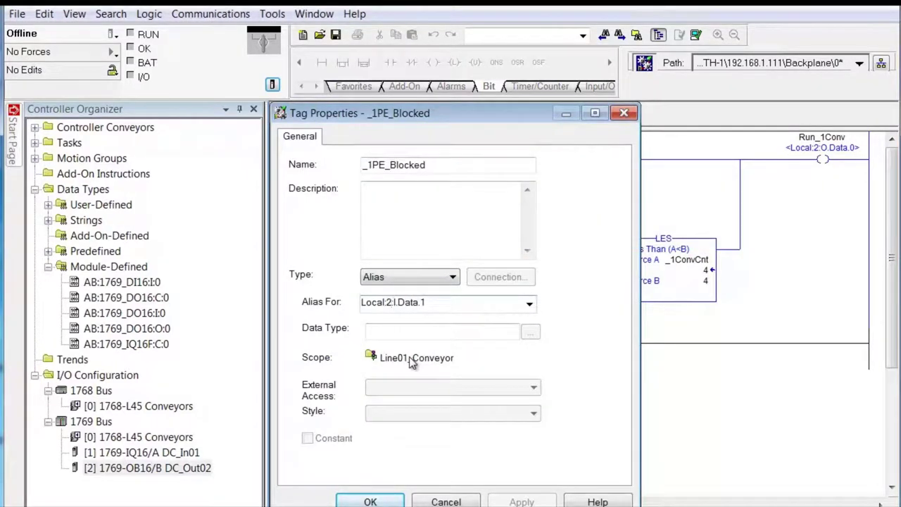
pyautogui.press('BackSpace')
pyautogui.write('1')
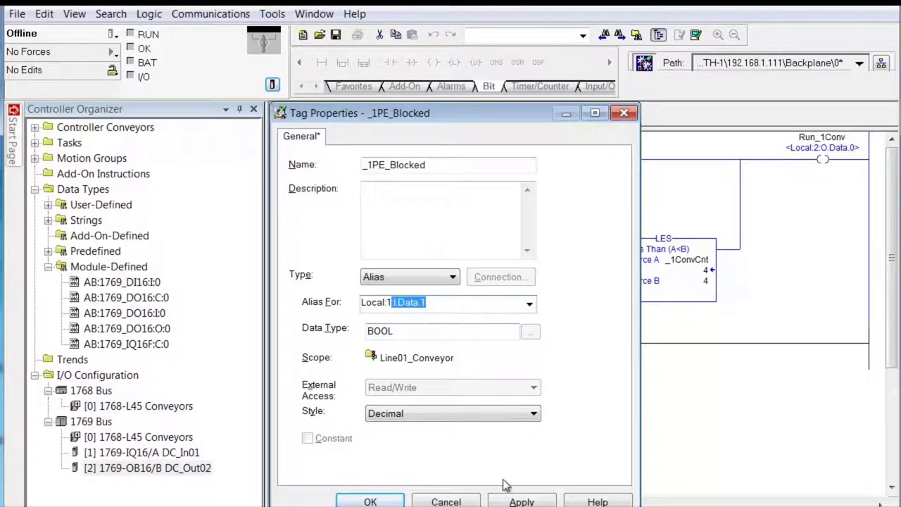
pyautogui.click(520, 500)
pyautogui.click(373, 501)
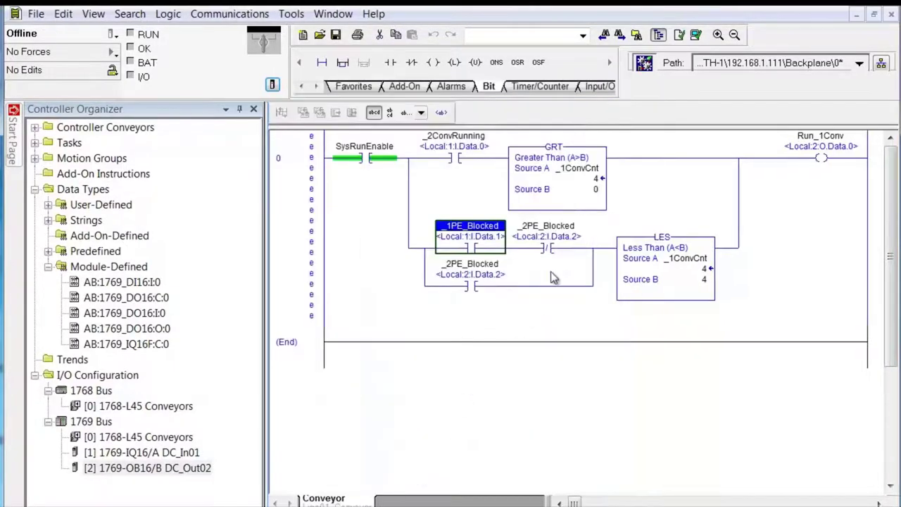
# Set the alias of the _2PE_Blocked tag to Local:1:I.Data.2 in its tag properties and apply the change.
pyautogui.rightClick(564, 238)
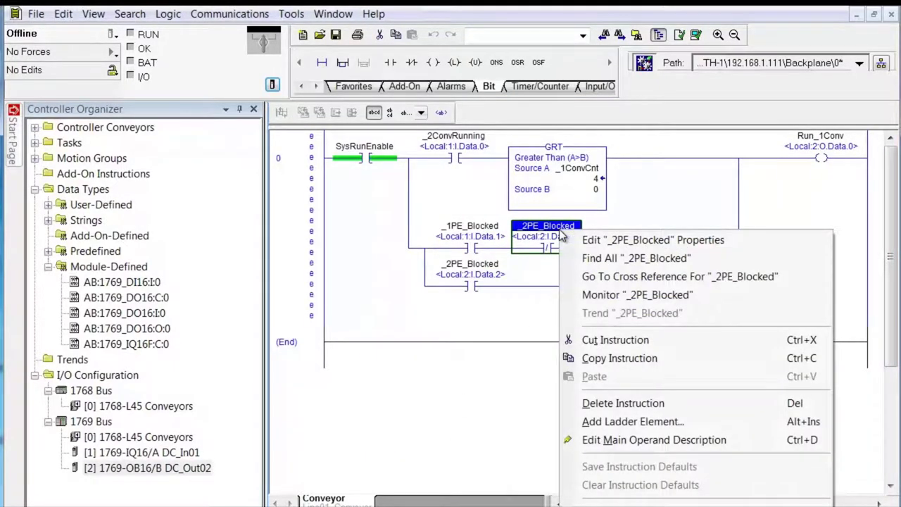
pyautogui.click(590, 240)
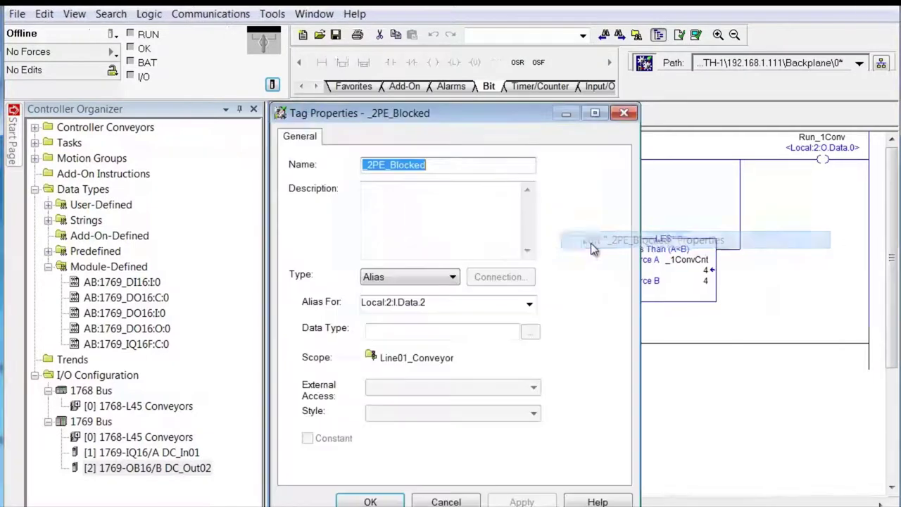
pyautogui.click(393, 302)
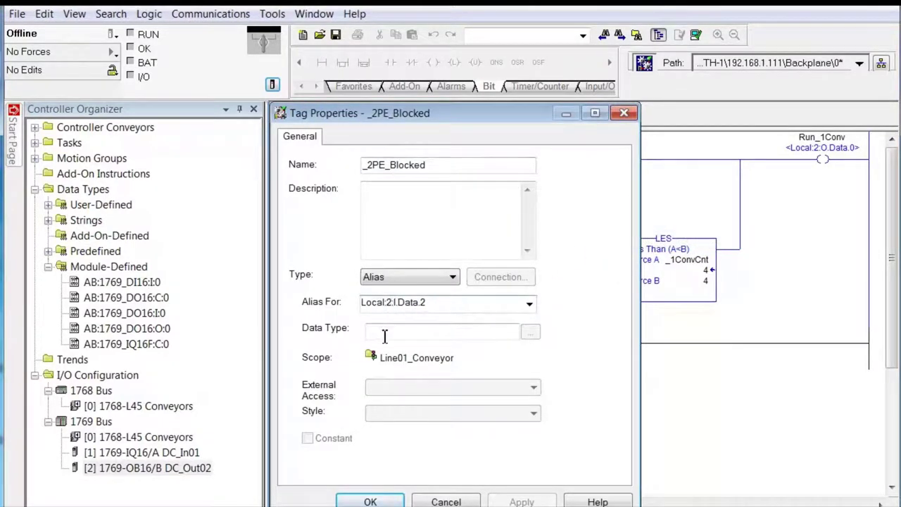
pyautogui.press('BackSpace')
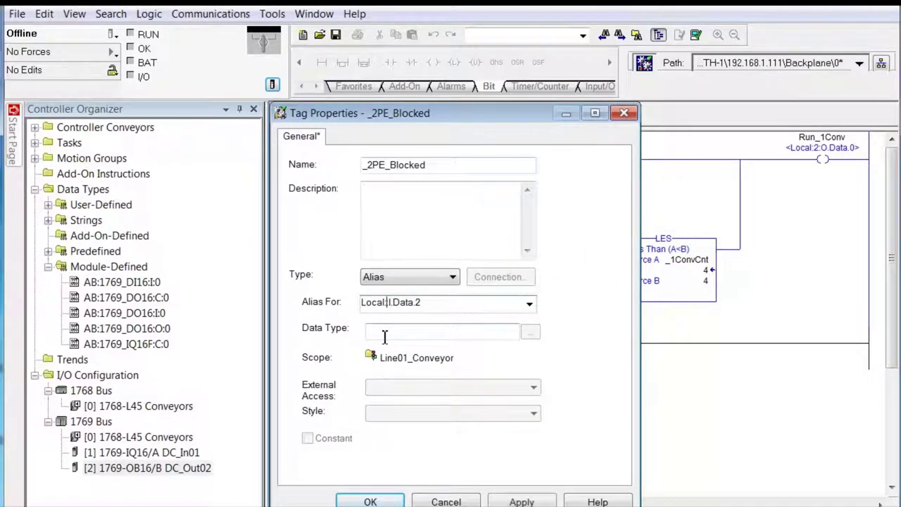
pyautogui.write('1')
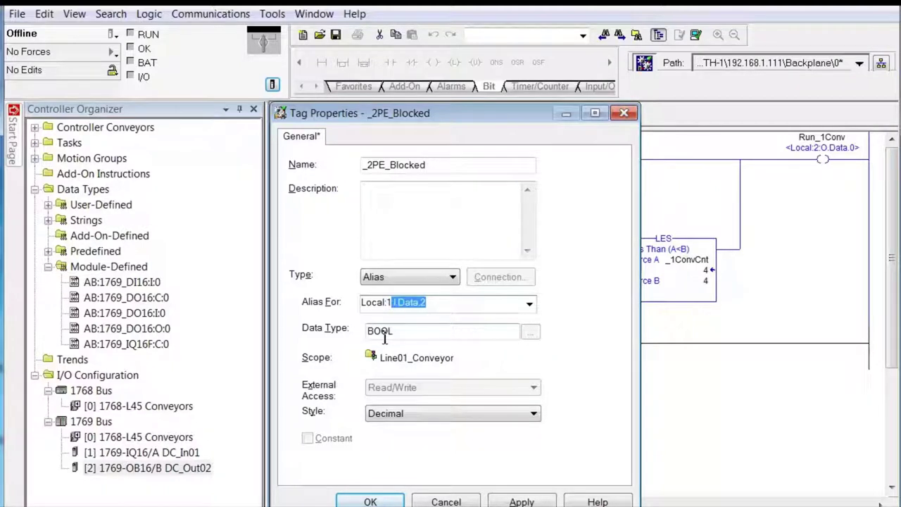
pyautogui.click(520, 501)
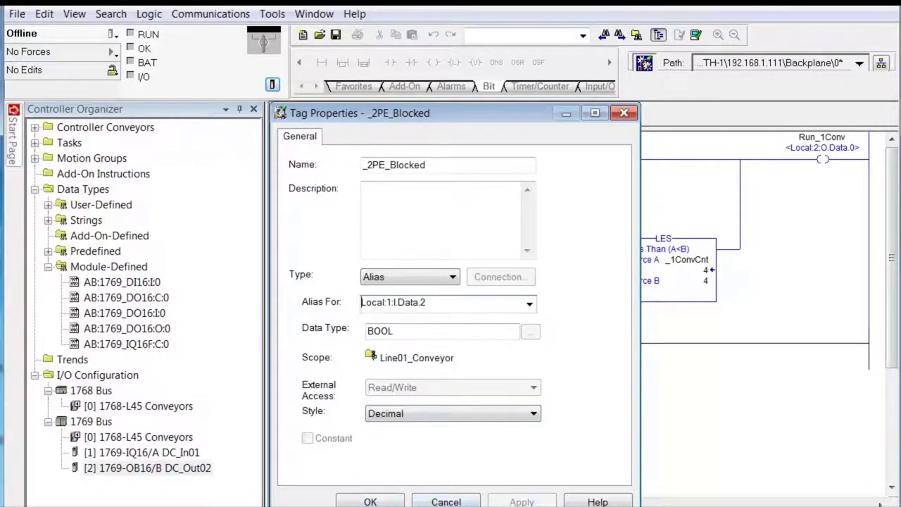
pyautogui.click(371, 500)
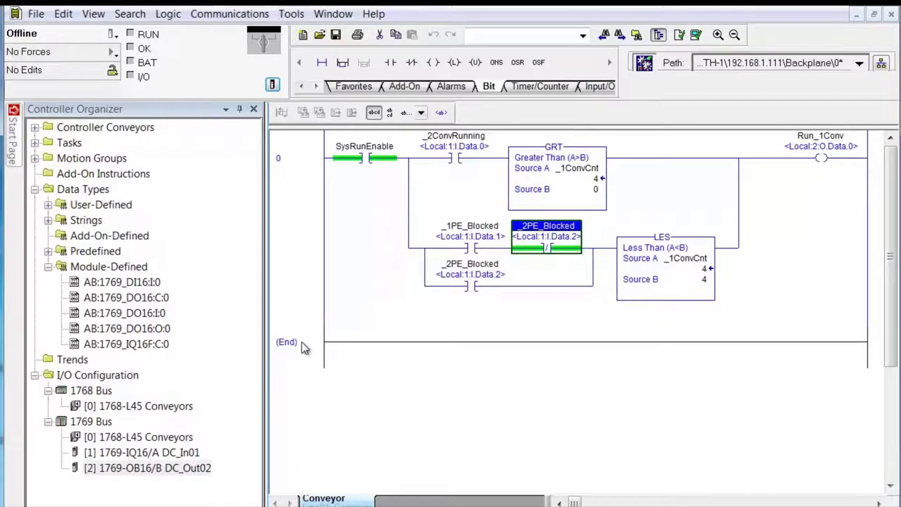
# Start adding a new module to the 1769 Bus and filter the module catalog to analog modules from Allen-Bradley.
pyautogui.rightClick(93, 425)
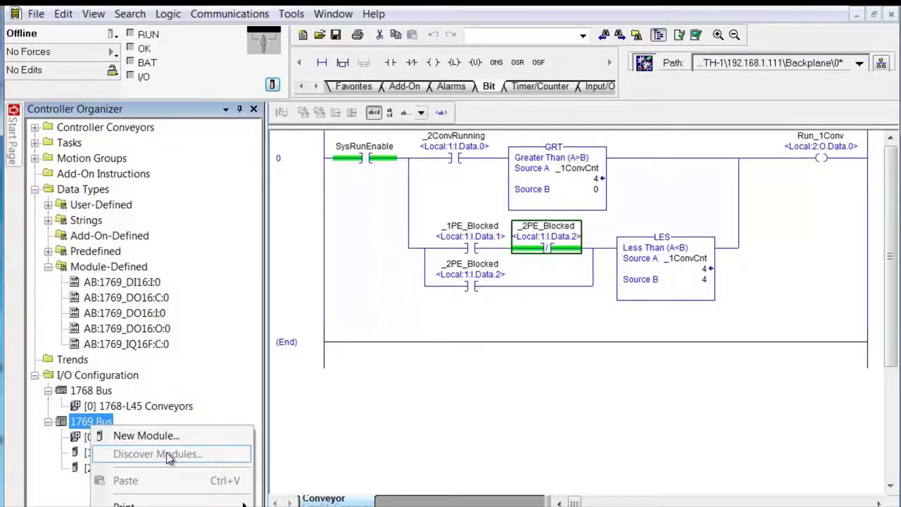
pyautogui.click(279, 412)
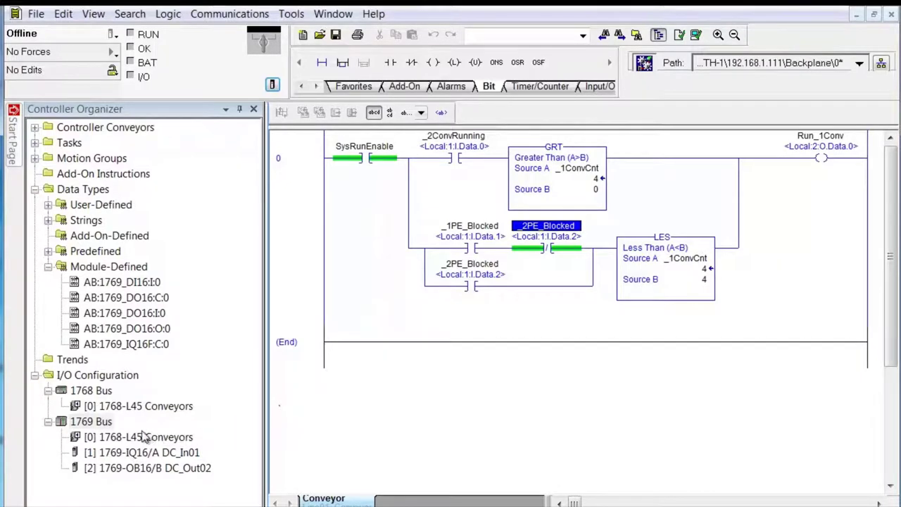
pyautogui.rightClick(108, 424)
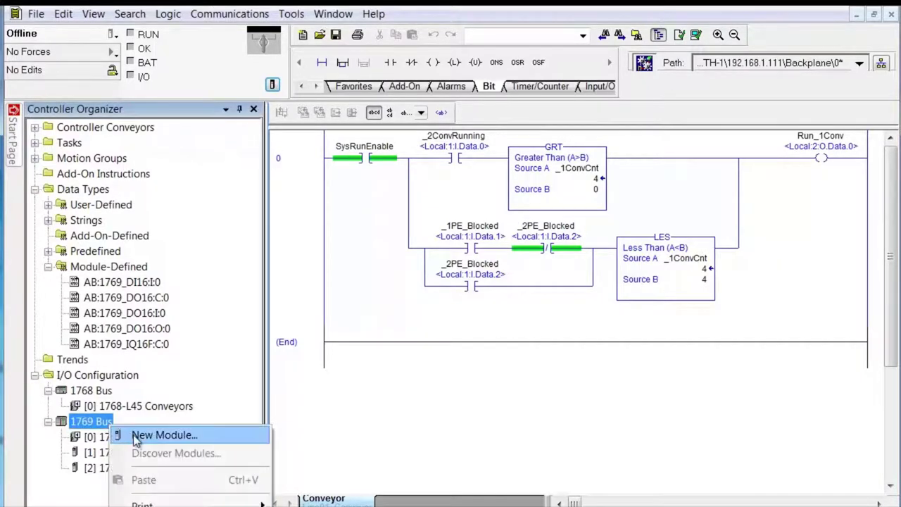
pyautogui.click(136, 436)
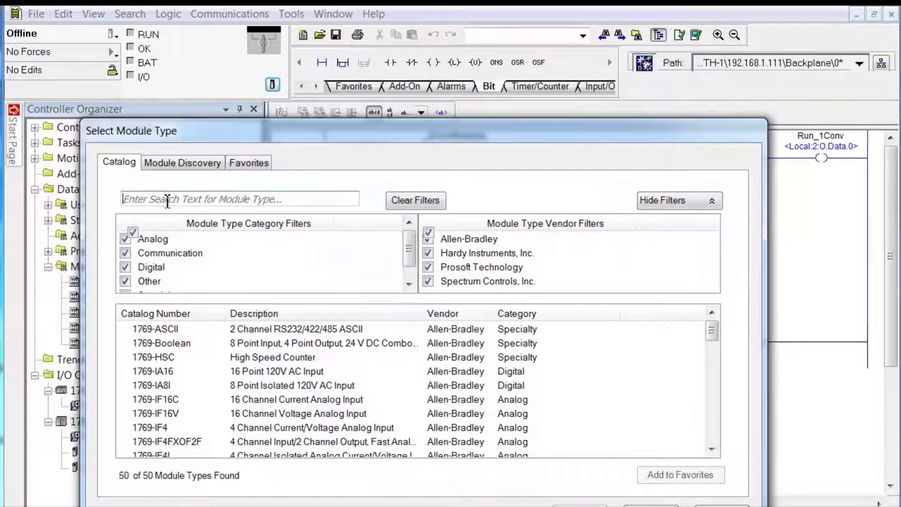
pyautogui.click(133, 233)
pyautogui.click(126, 239)
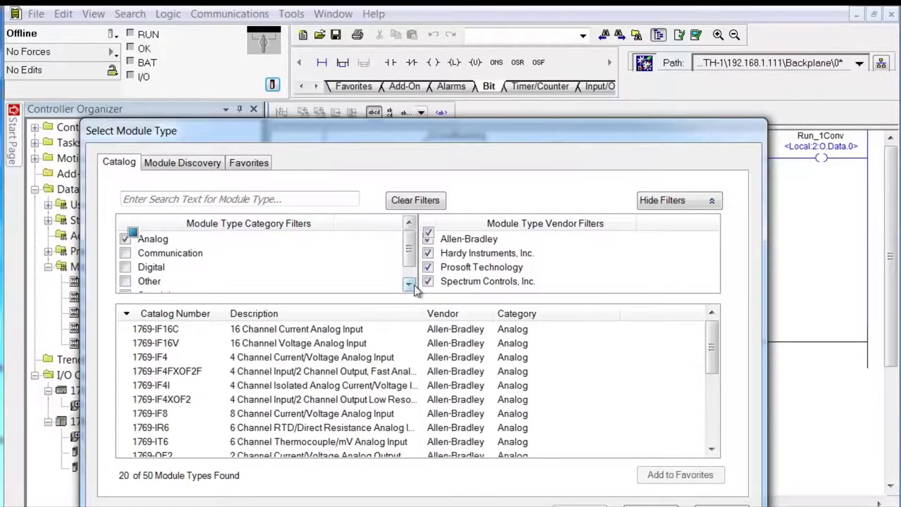
pyautogui.click(428, 233)
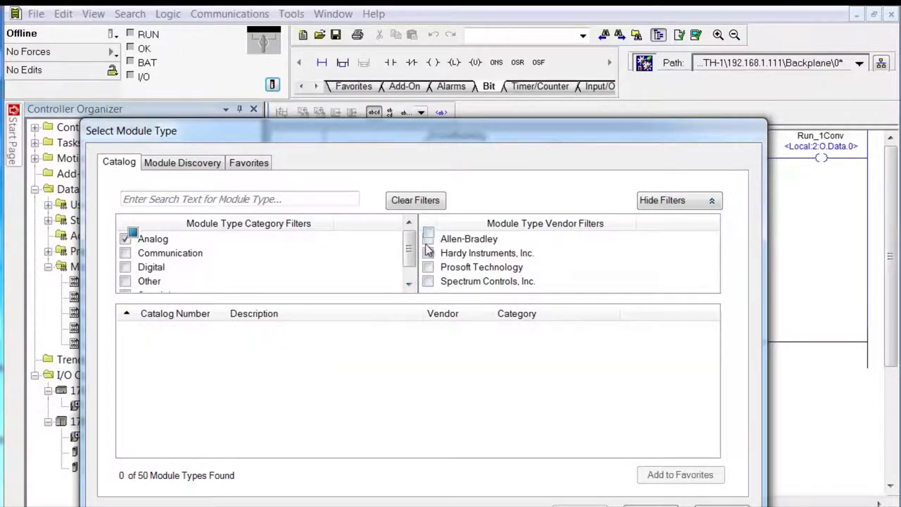
pyautogui.click(428, 240)
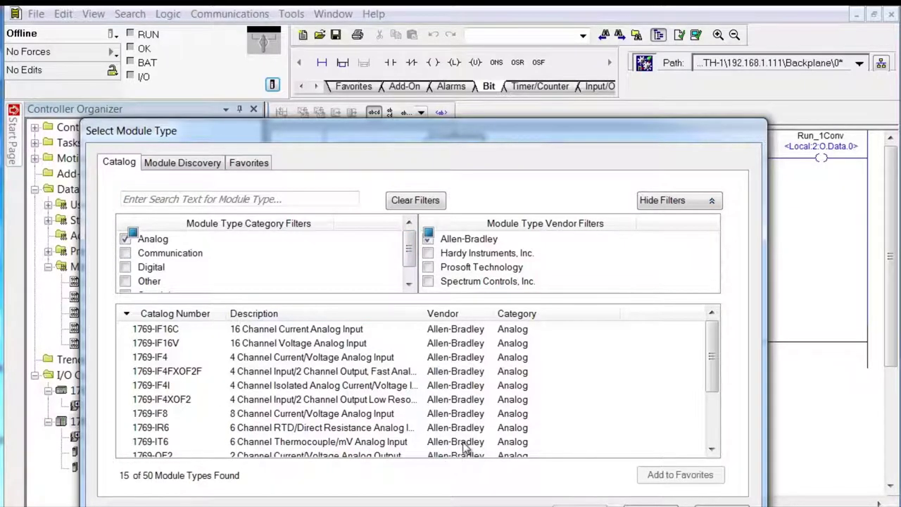
# Search the module catalog for "of2" and choose the 1769-OF2 two-channel analog output module.
pyautogui.click(172, 200)
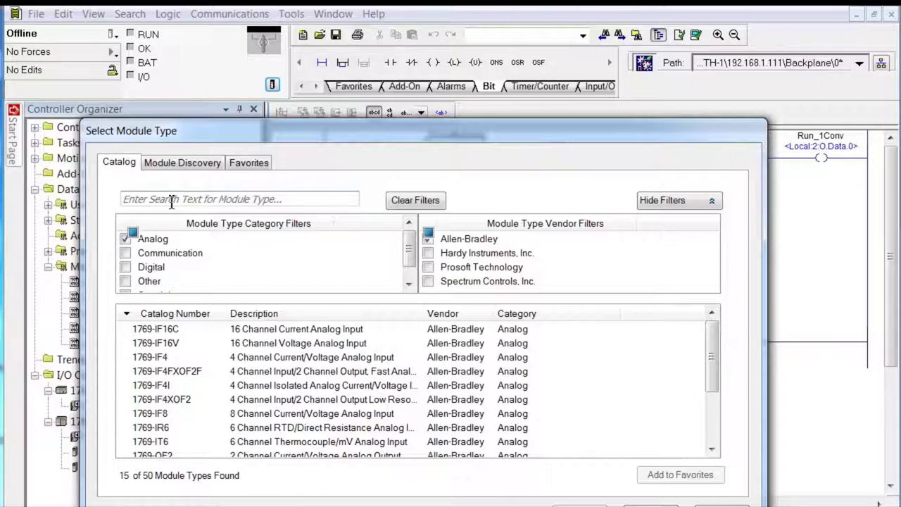
pyautogui.write('of')
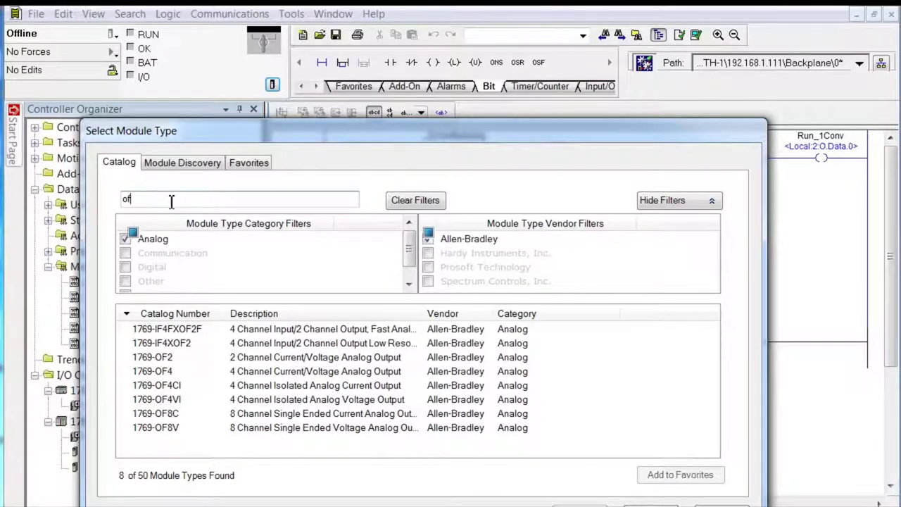
pyautogui.write('2')
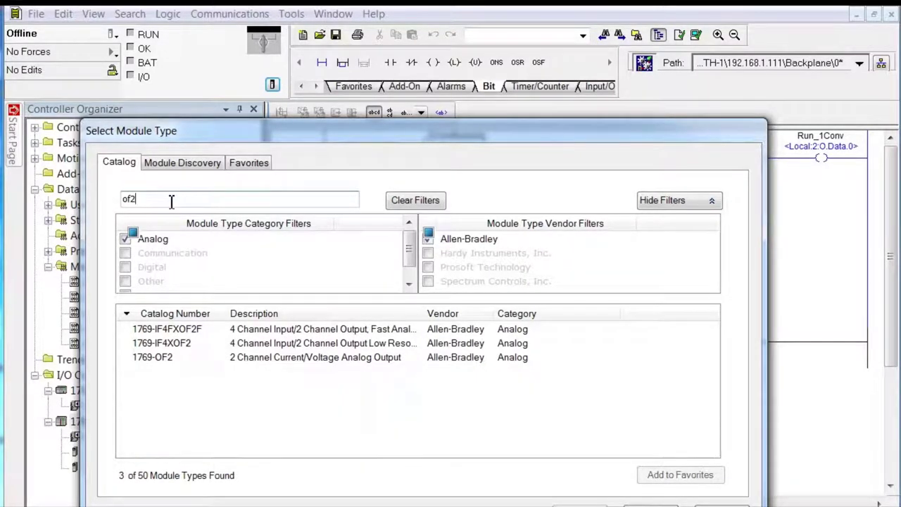
pyautogui.doubleClick(167, 361)
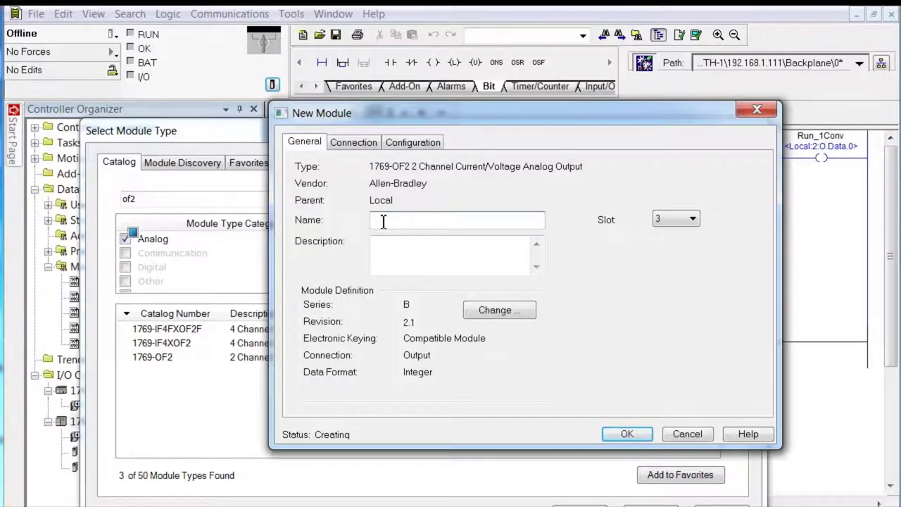
# Name the new output module AnalogOut03 and set its electronic keying to Disable Keying.
pyautogui.write('AnalogOut03')
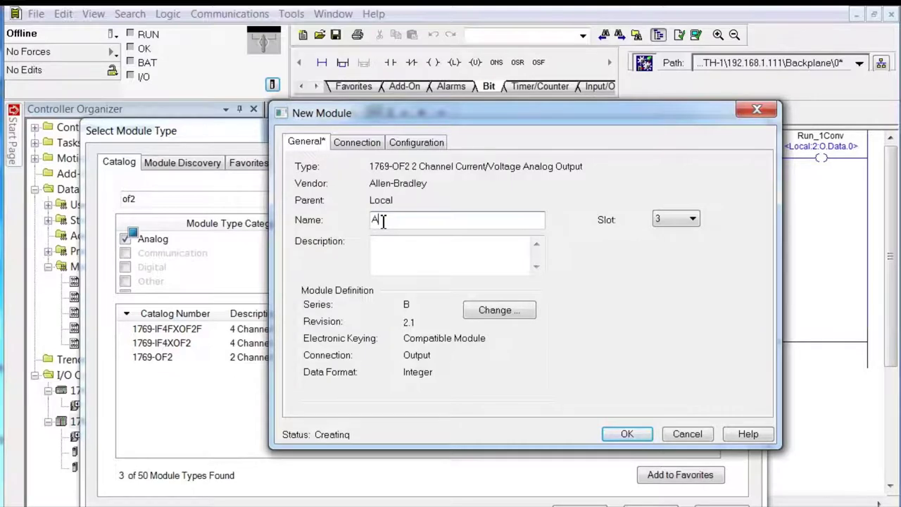
pyautogui.click(496, 311)
pyautogui.click(519, 247)
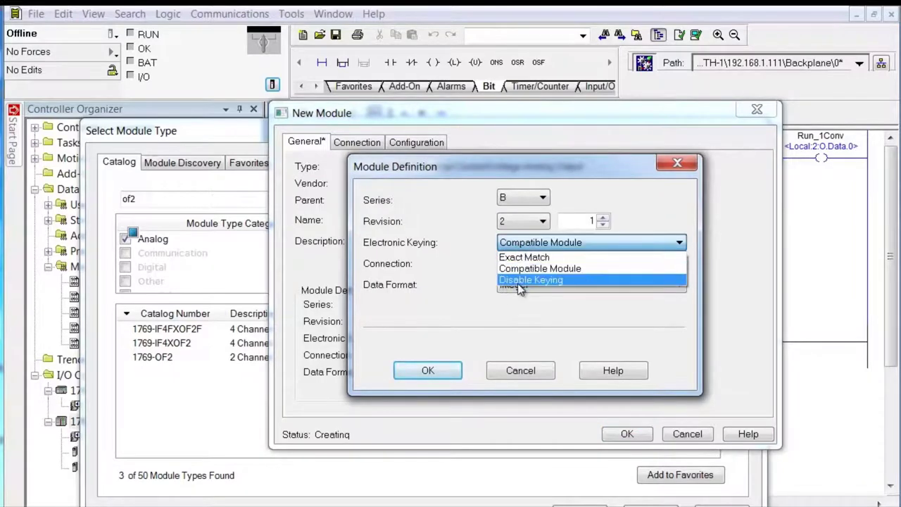
pyautogui.click(519, 281)
pyautogui.click(428, 370)
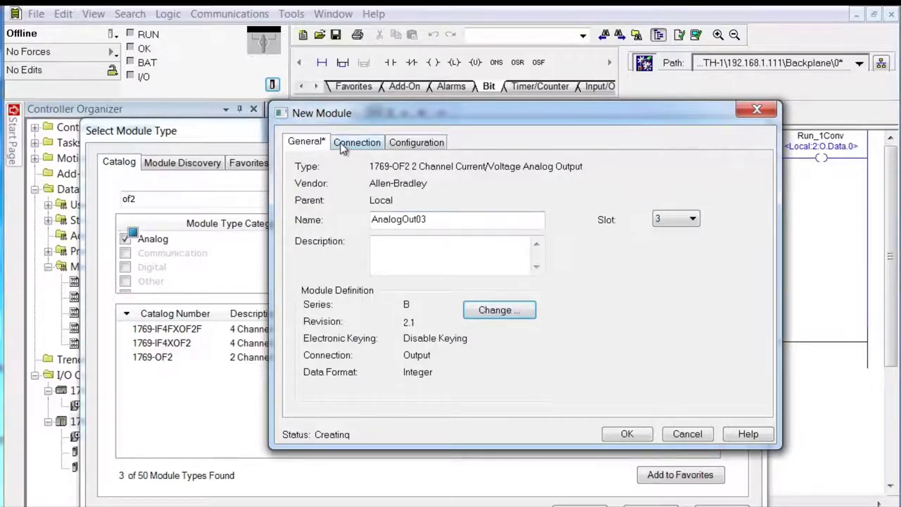
# Review the module's connection settings and enable output channels 0 and 1 in its configuration.
pyautogui.click(365, 145)
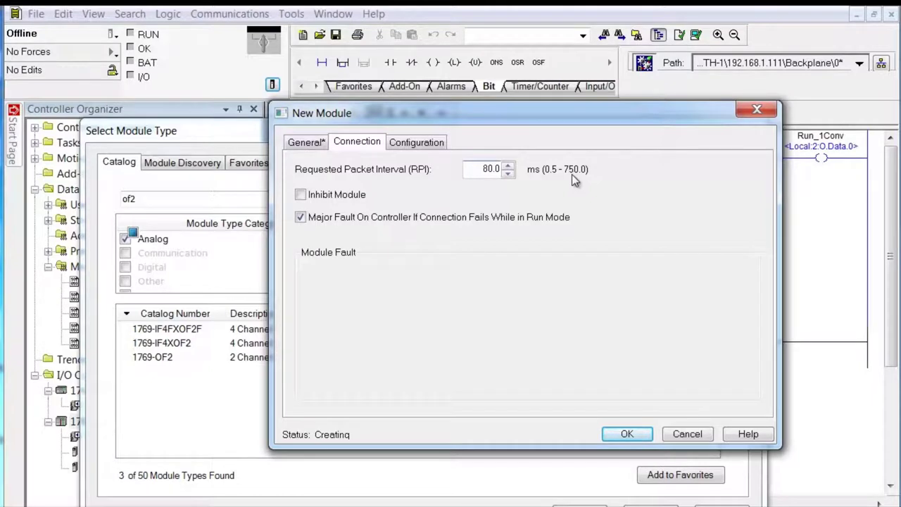
pyautogui.click(431, 143)
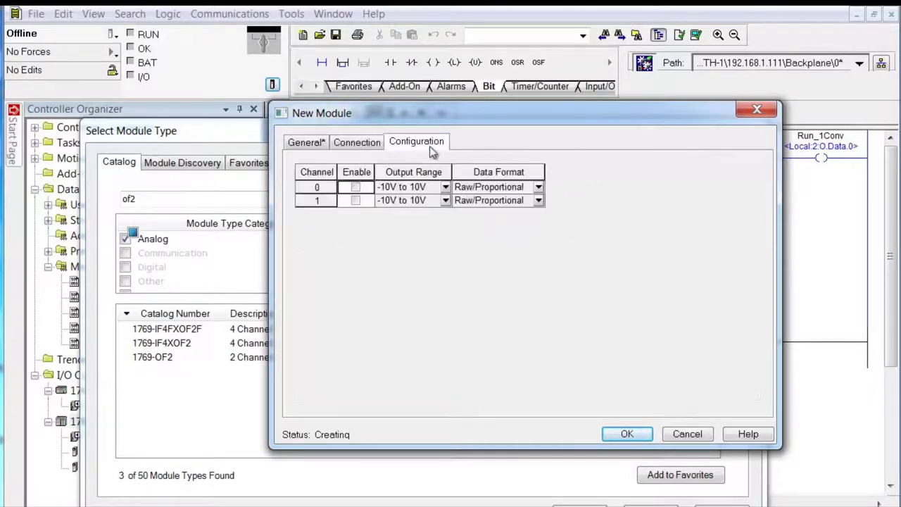
pyautogui.click(356, 186)
pyautogui.click(356, 201)
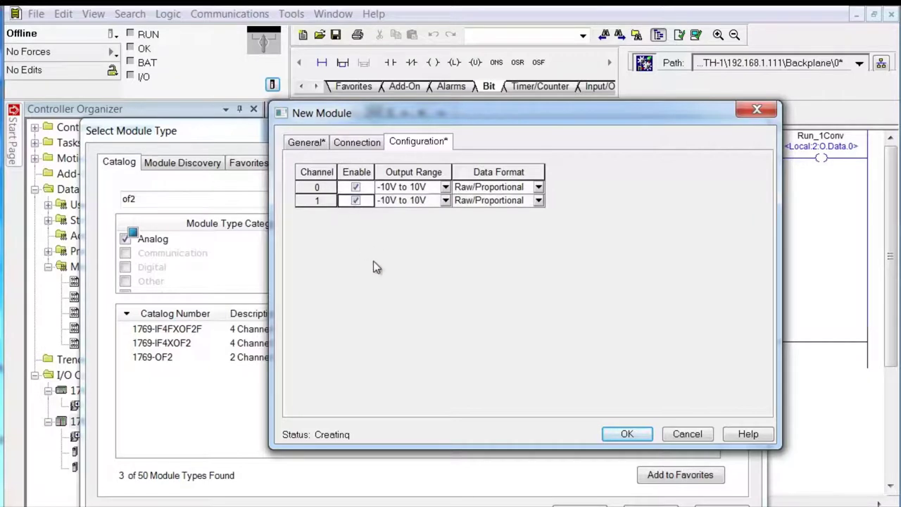
# Keep channel 0 at the -10V to 10V output range and Raw/Proportional data format, and create the analog output module.
pyautogui.click(445, 188)
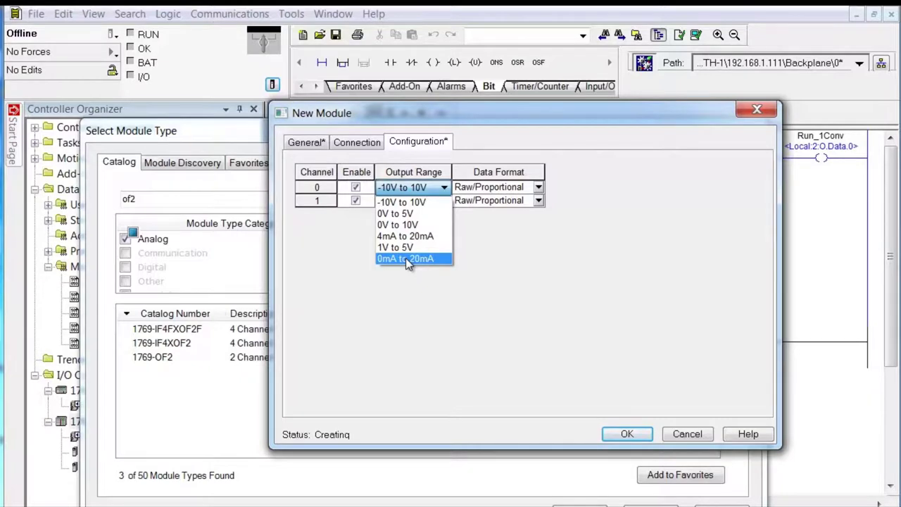
pyautogui.click(407, 202)
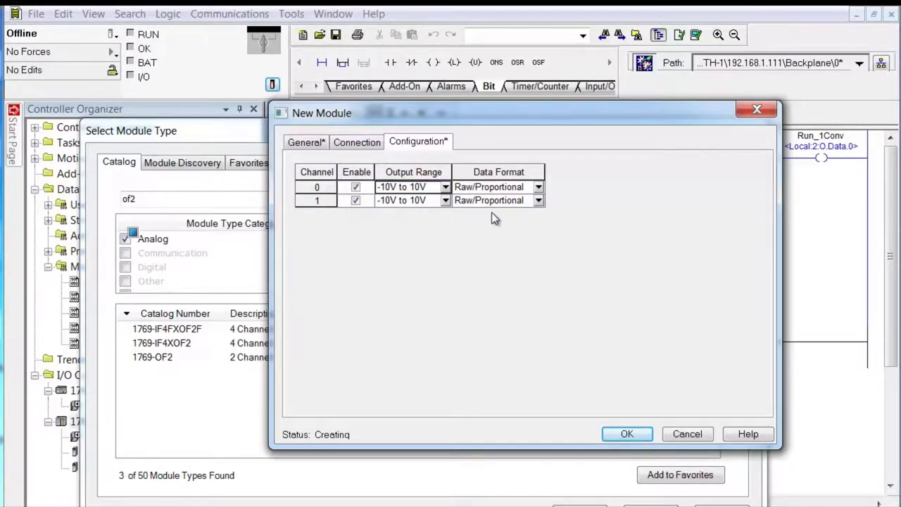
pyautogui.click(539, 188)
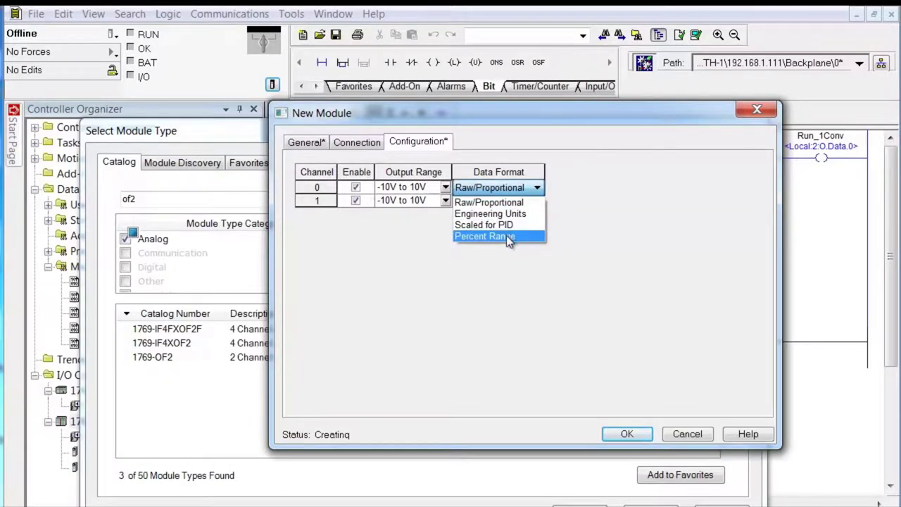
pyautogui.click(512, 191)
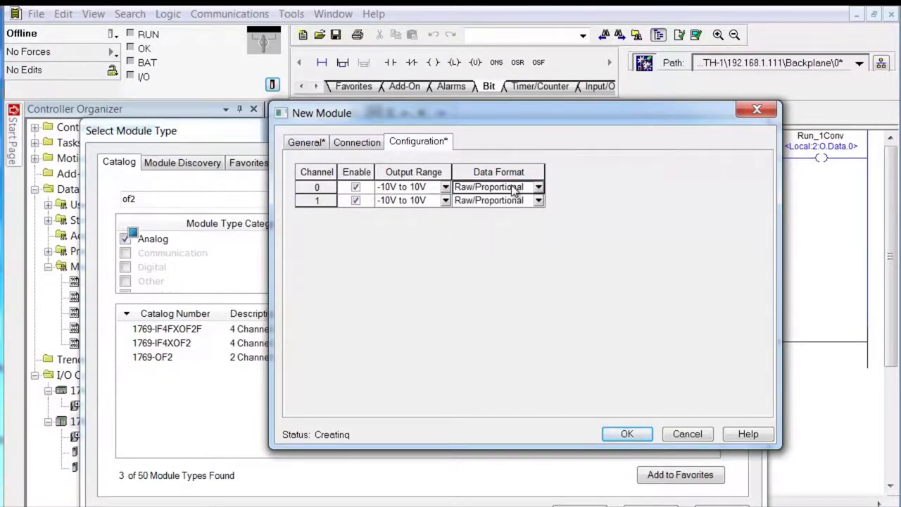
pyautogui.click(629, 433)
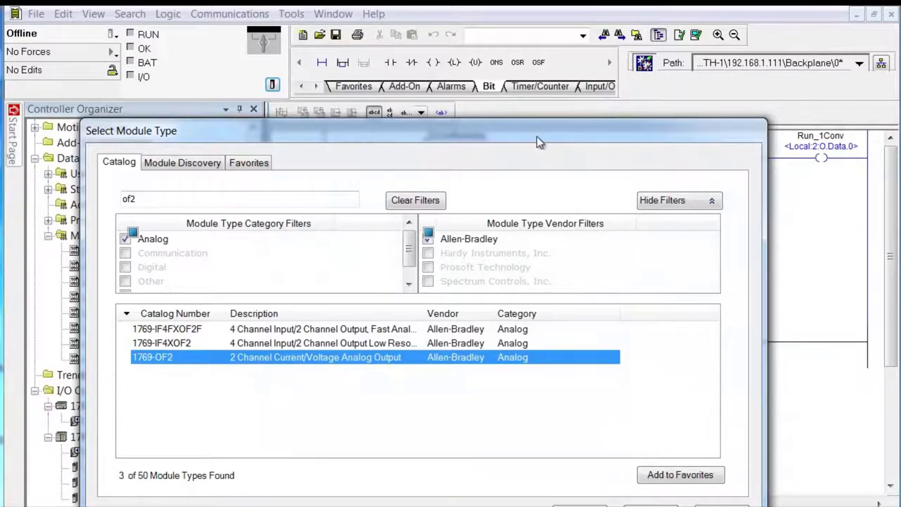
# Search the module catalog for "if4" and choose the 1769-IF4 four-channel analog input module.
pyautogui.moveTo(537, 136); pyautogui.dragTo(637, 127)
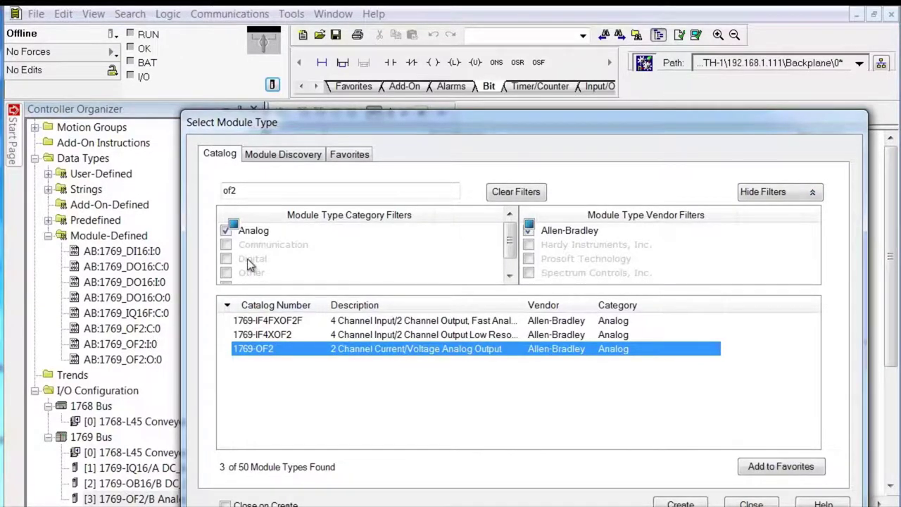
pyautogui.moveTo(241, 190); pyautogui.dragTo(218, 189)
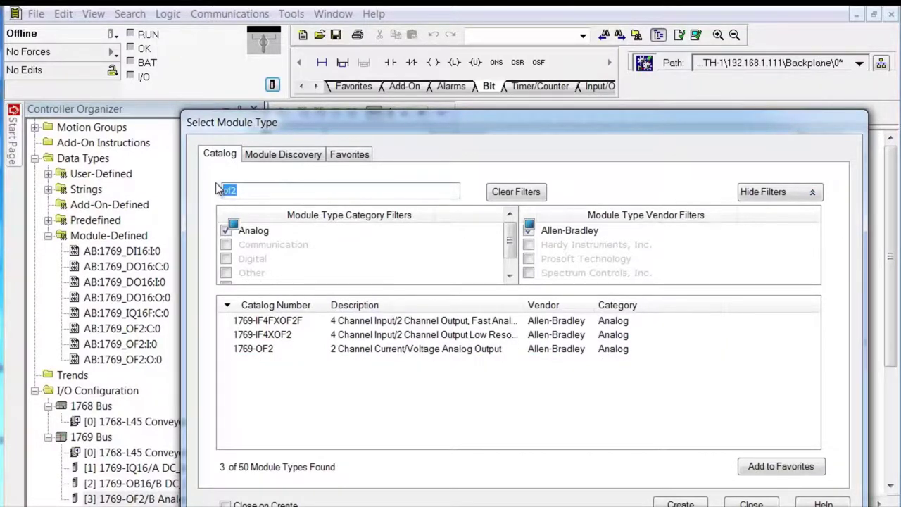
pyautogui.press('BackSpace')
pyautogui.write('if4')
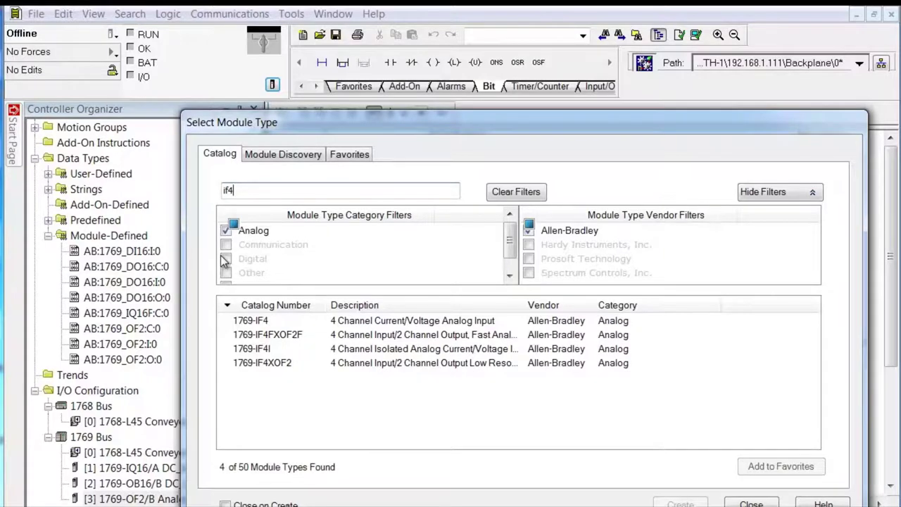
pyautogui.press('BackSpace')
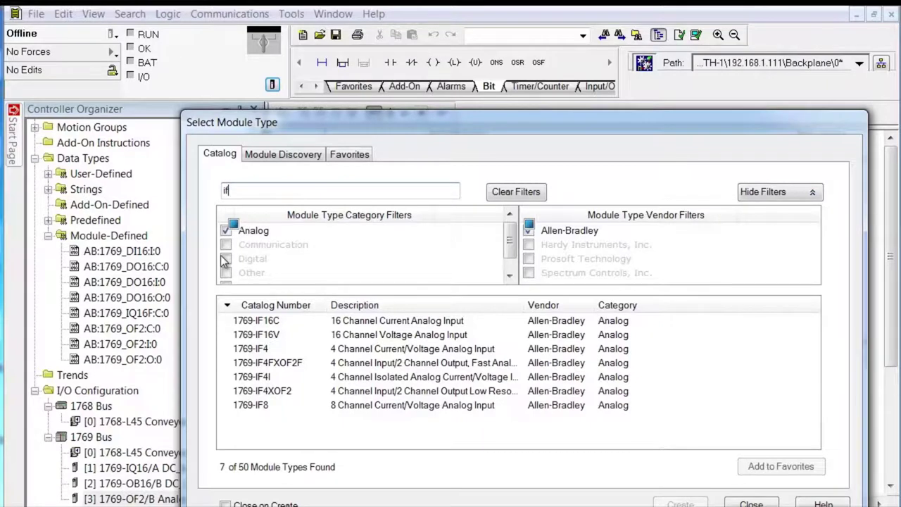
pyautogui.write('4')
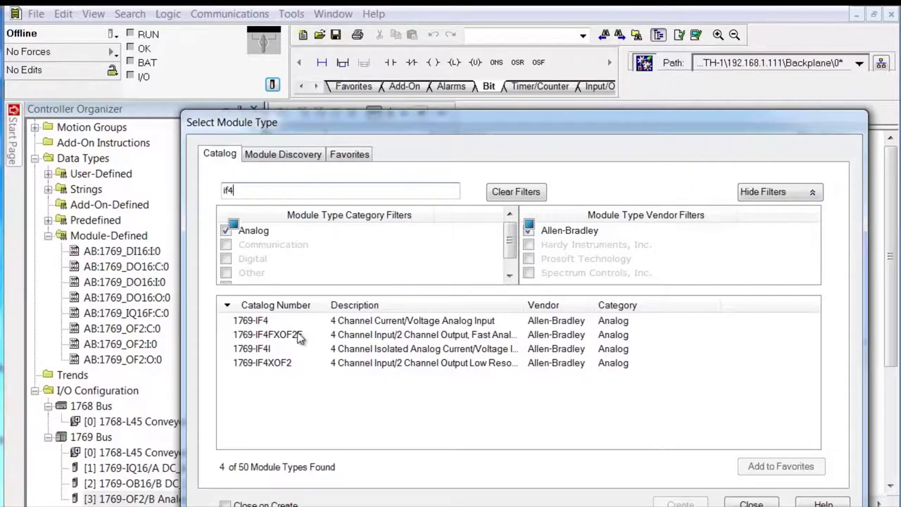
pyautogui.click(339, 320)
pyautogui.doubleClick(338, 320)
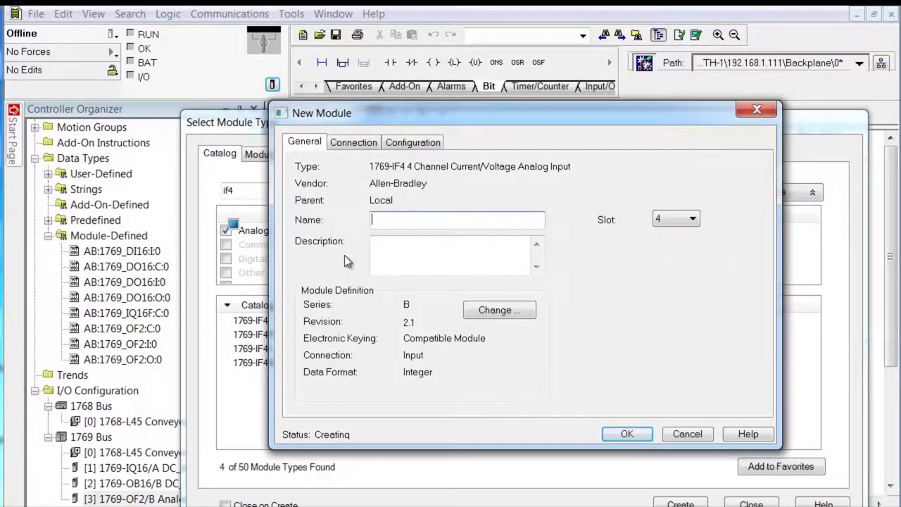
# Name the input module AnalogIn04, set its electronic keying to Disable Keying, and create it, closing the module catalog.
pyautogui.write('A')
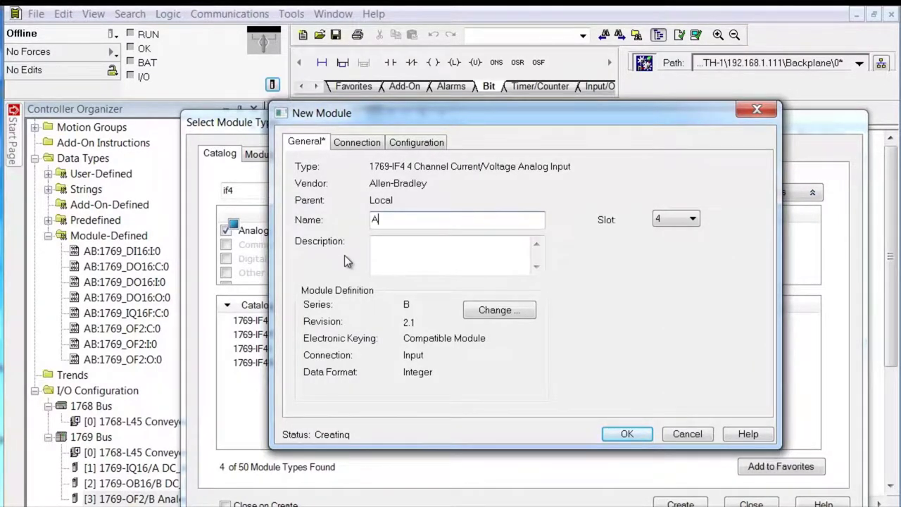
pyautogui.write('nalogIn04')
pyautogui.click(488, 310)
pyautogui.click(591, 243)
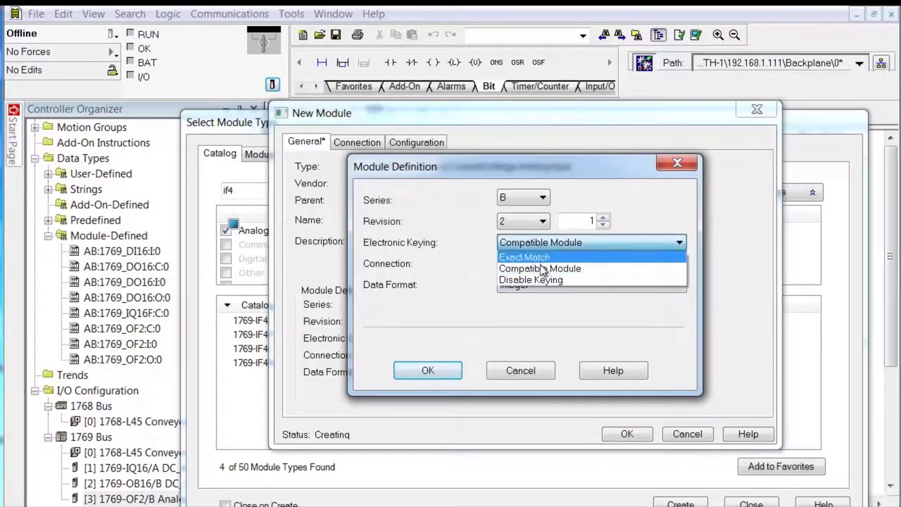
pyautogui.click(536, 280)
pyautogui.click(437, 371)
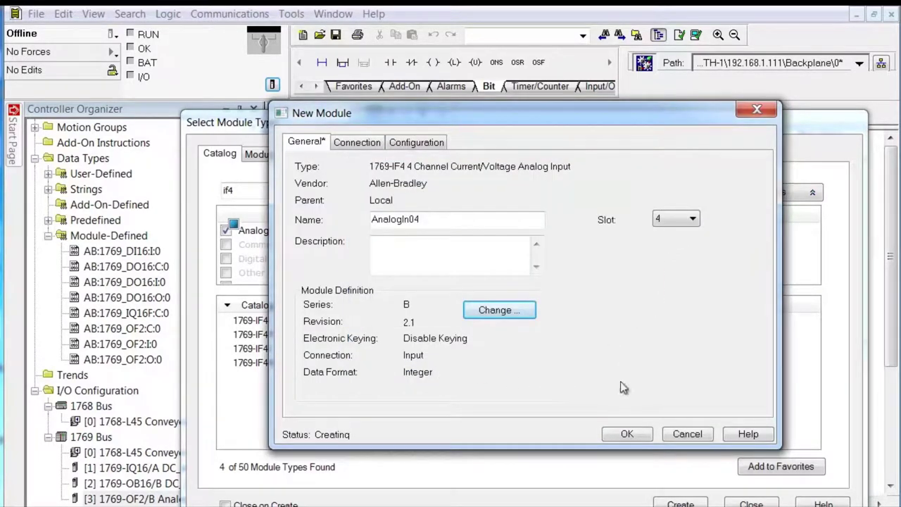
pyautogui.click(623, 434)
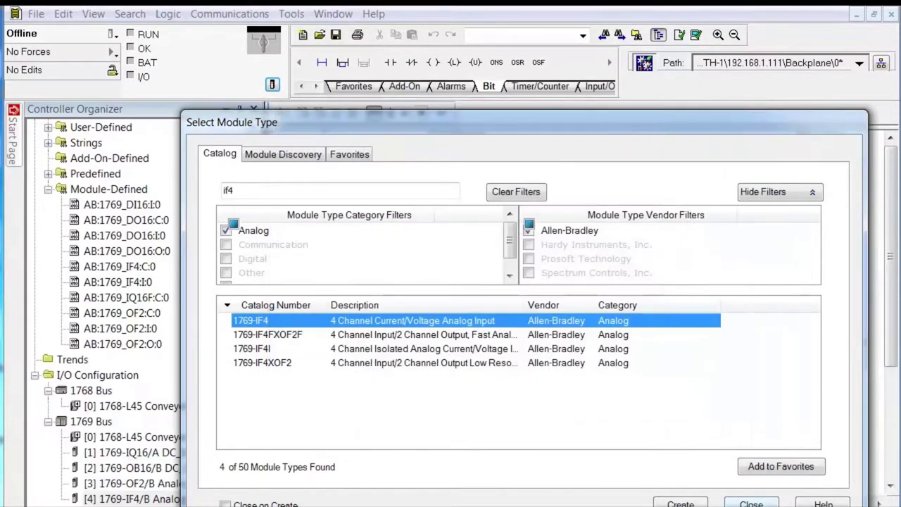
pyautogui.click(751, 504)
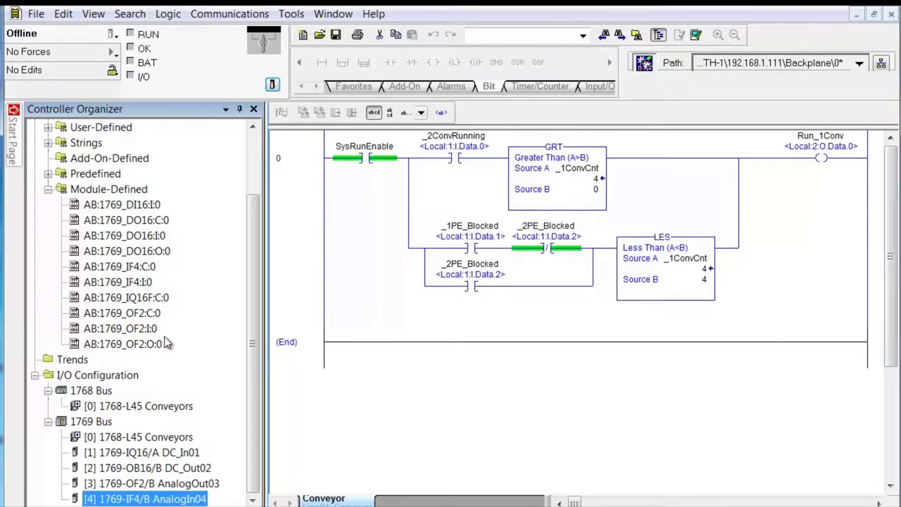
# Open the Production routine of the Line01_Conveyor program under MainTask.
pyautogui.click(255, 143)
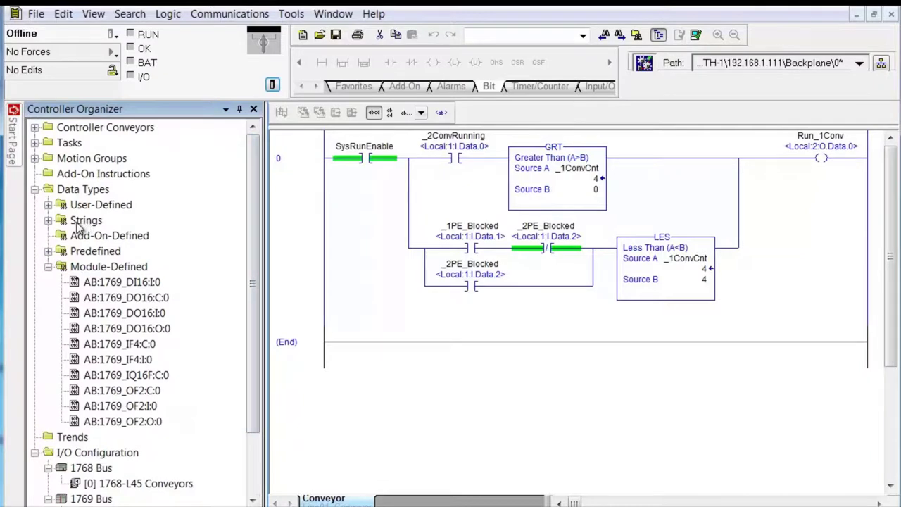
pyautogui.click(35, 143)
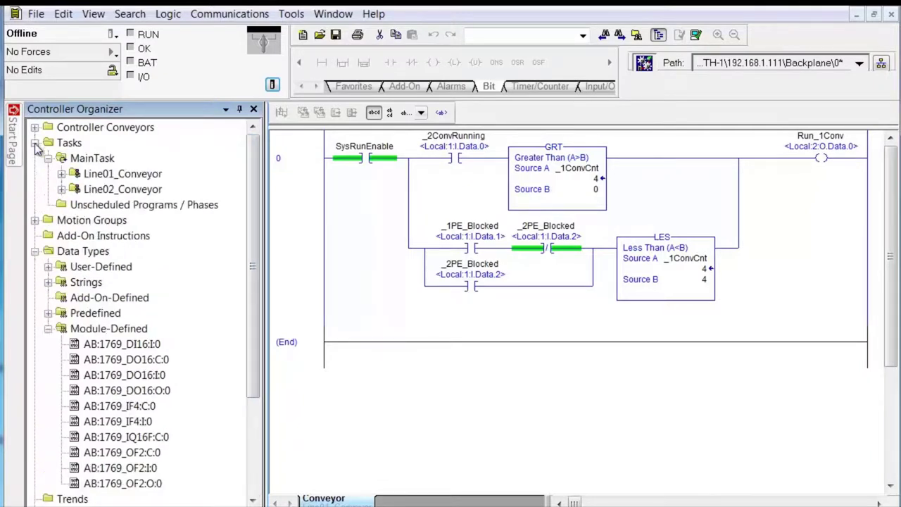
pyautogui.click(61, 174)
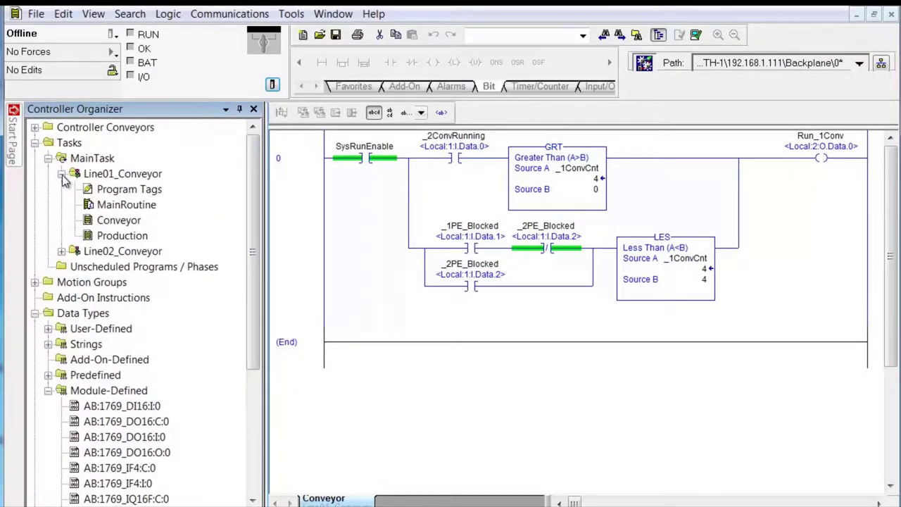
pyautogui.doubleClick(133, 236)
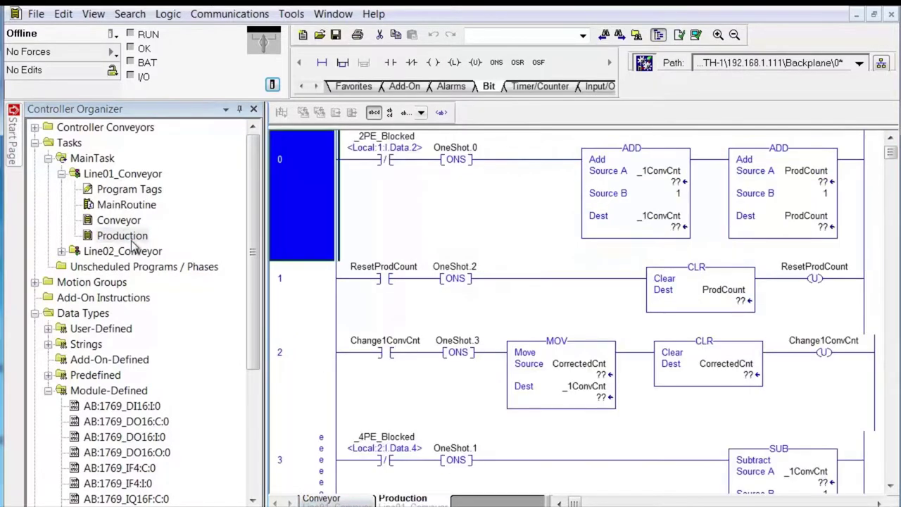
pyautogui.doubleClick(388, 456)
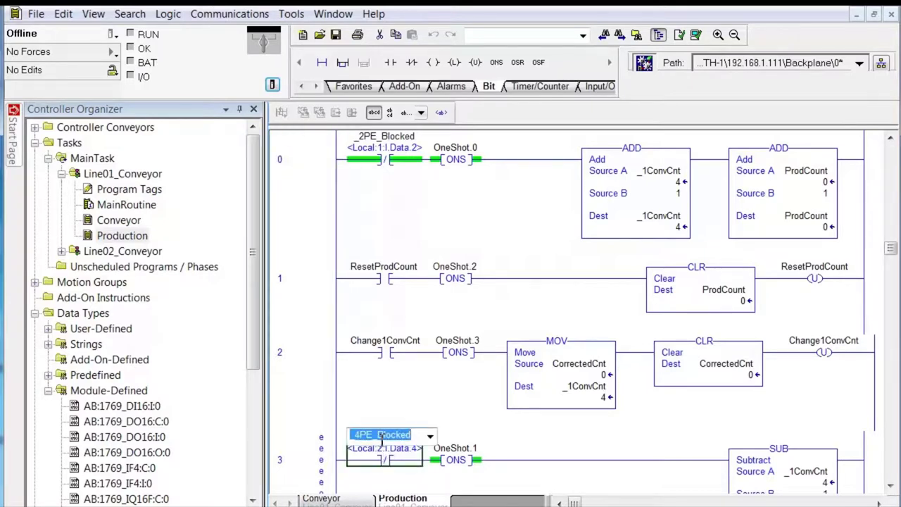
pyautogui.click(382, 434)
pyautogui.press('Return')
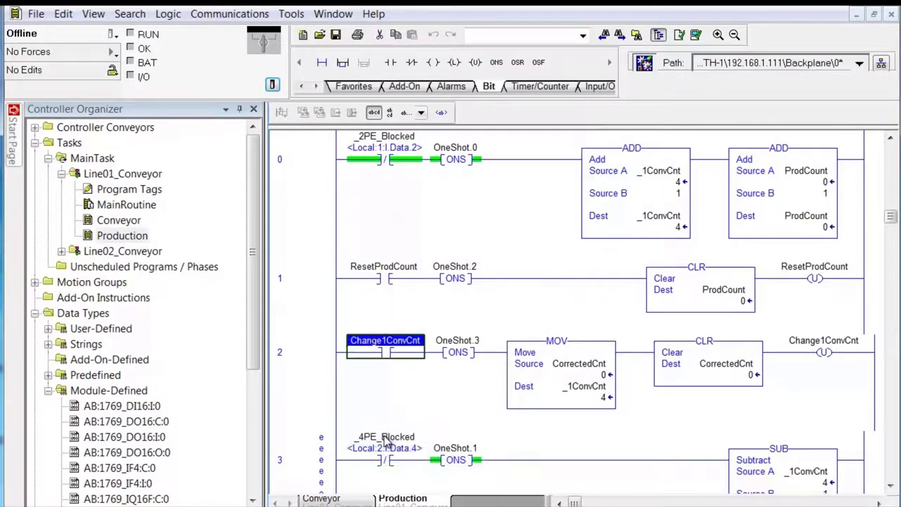
# Change the alias of the _4PE_Blocked tag on rung 3 to Local:1:I.Data.4 in its tag properties and apply it.
pyautogui.rightClick(386, 436)
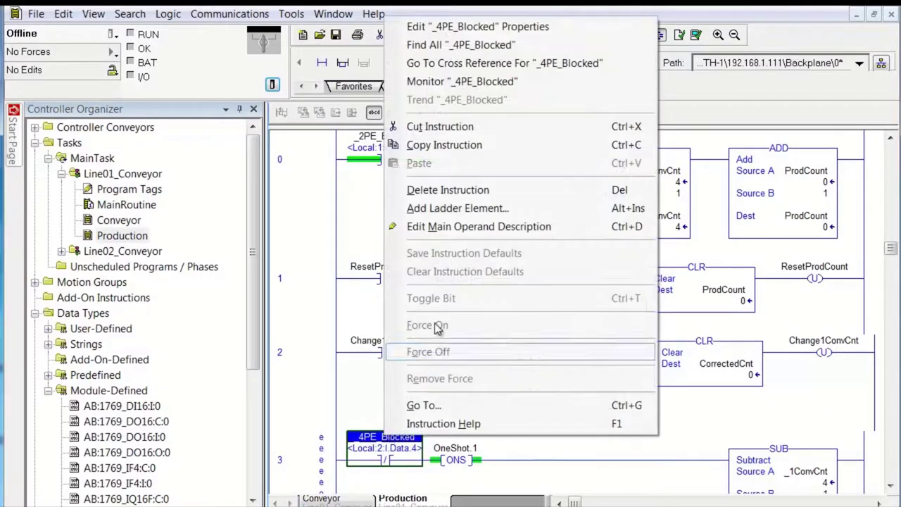
pyautogui.click(479, 26)
pyautogui.click(386, 302)
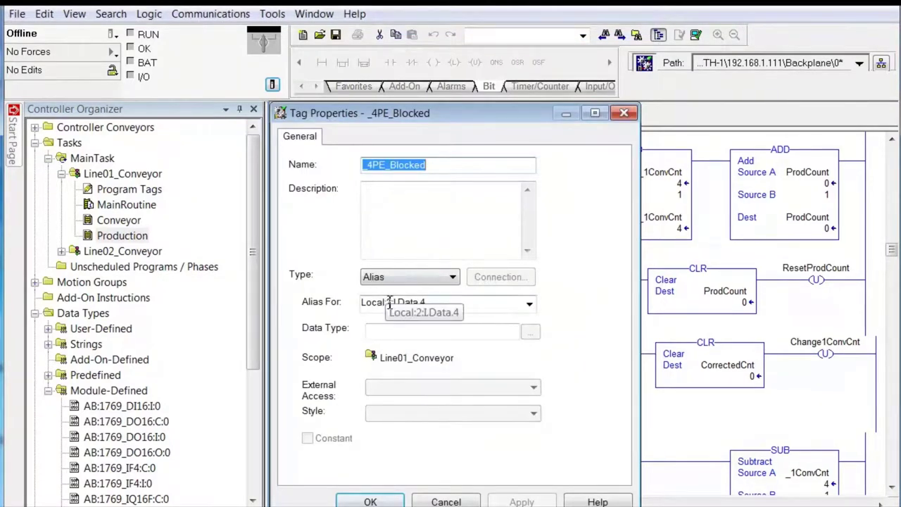
pyautogui.press('Delete')
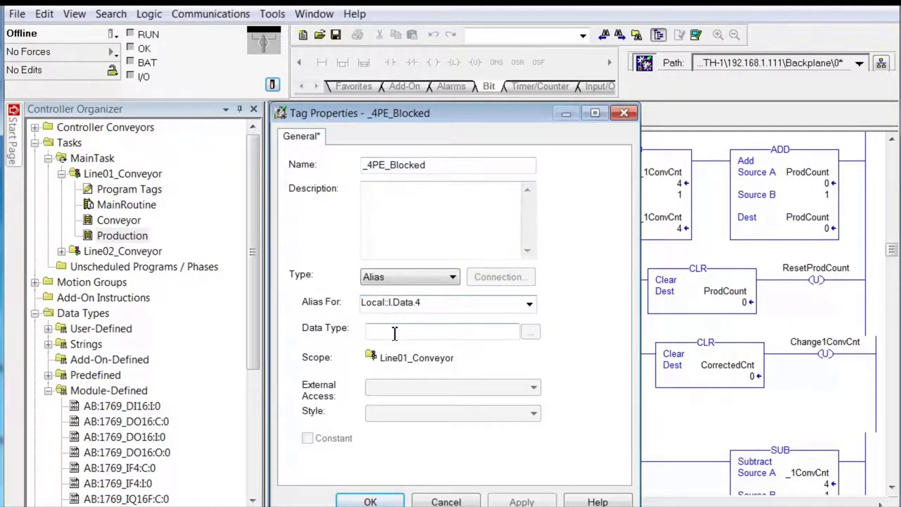
pyautogui.write('1')
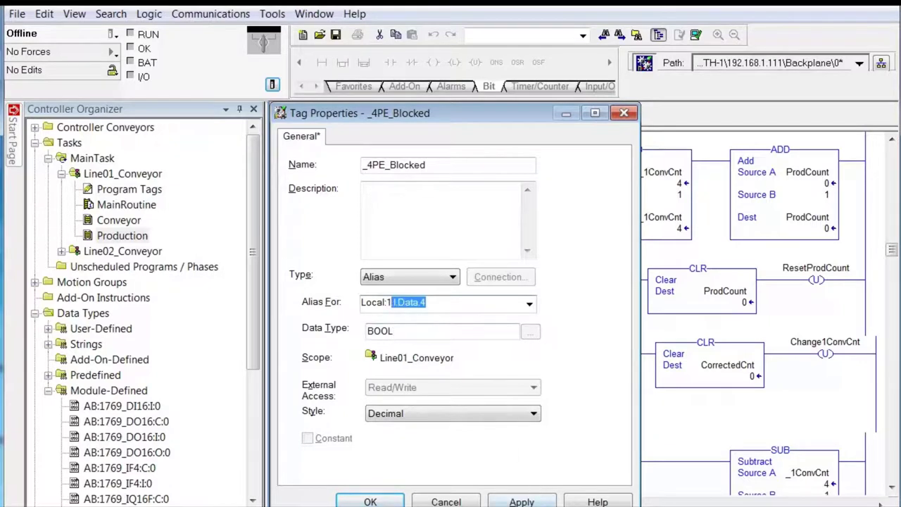
pyautogui.click(533, 500)
pyautogui.click(370, 500)
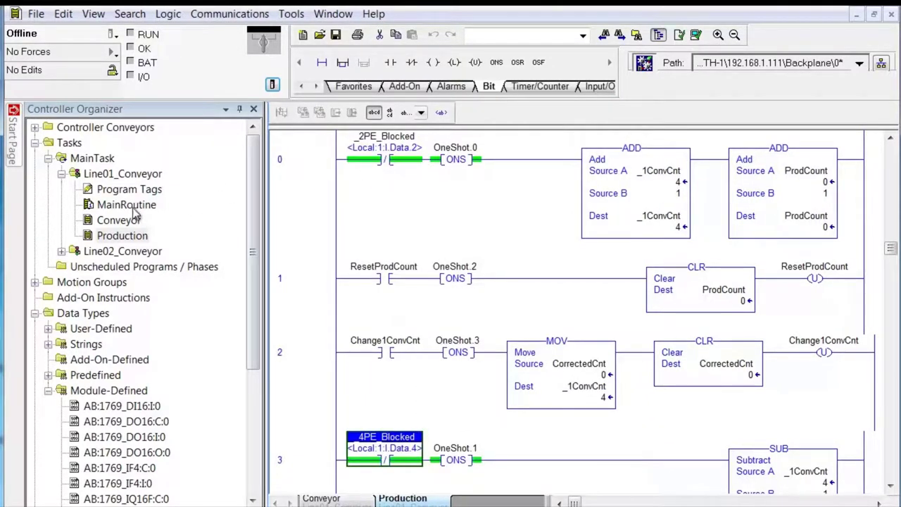
# Open the Conveyor routine of the Line02_Conveyor program and make room for its rung 0 to display without wrapping.
pyautogui.click(62, 251)
pyautogui.doubleClick(115, 297)
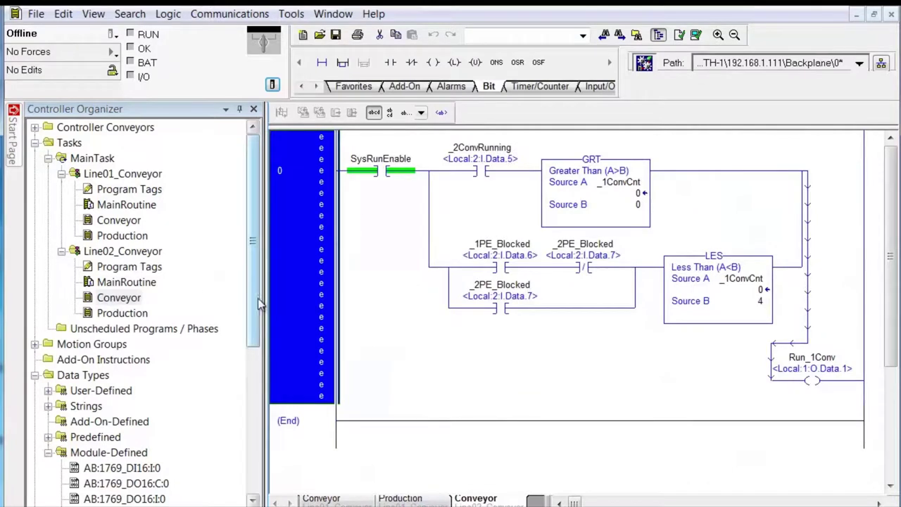
pyautogui.moveTo(253, 300); pyautogui.dragTo(231, 301)
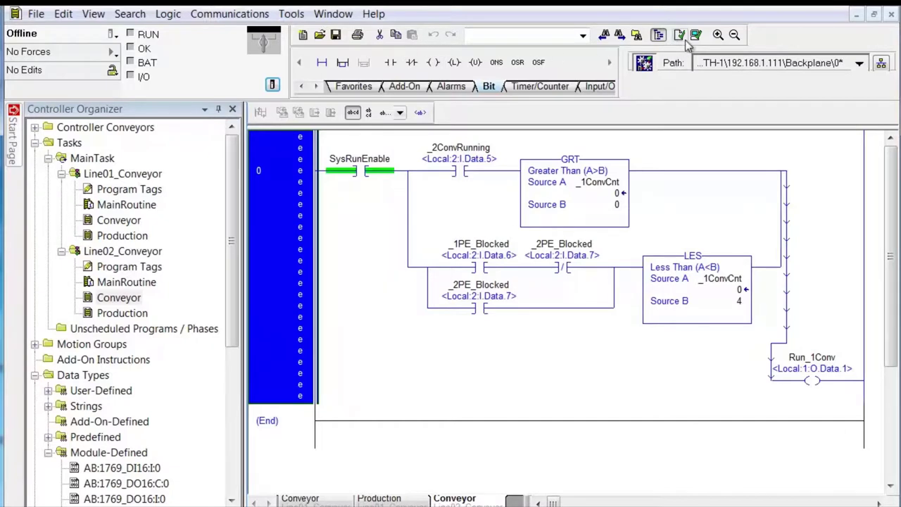
pyautogui.click(735, 35)
pyautogui.click(734, 35)
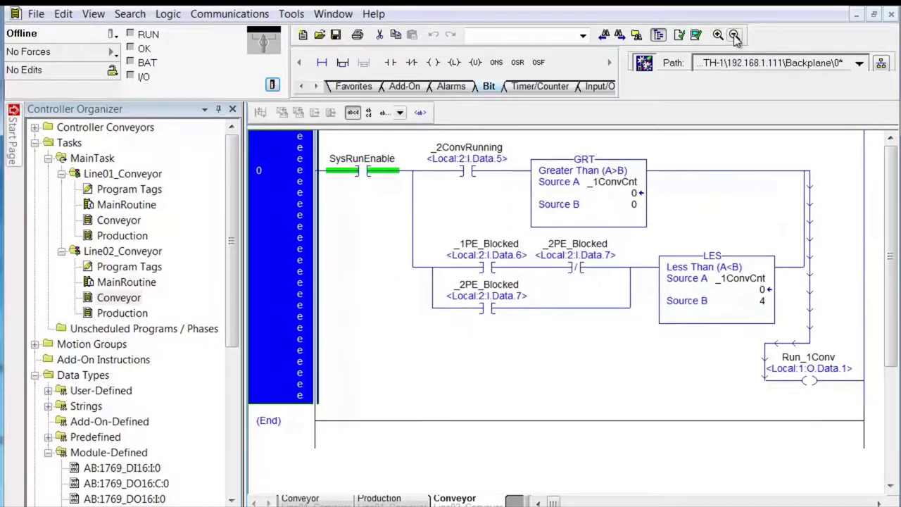
pyautogui.click(734, 35)
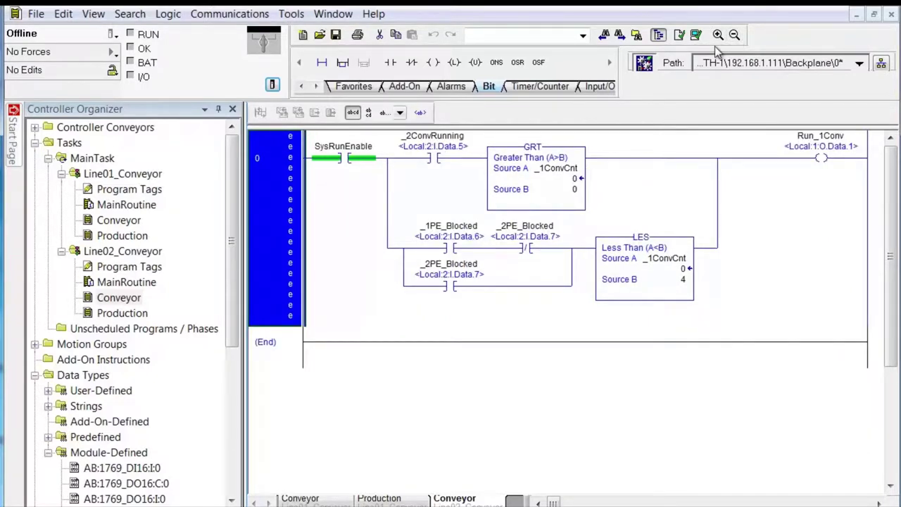